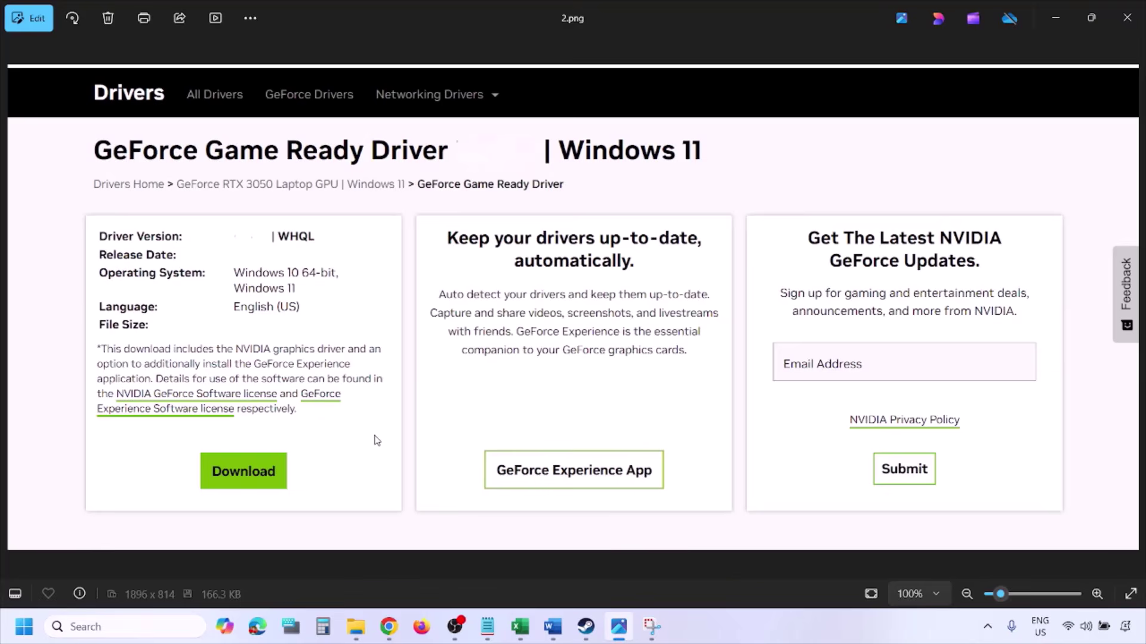
# Review the NVIDIA driver installer screenshots through the clean installation options, and bring up the Restart power option
pyautogui.press('Right')
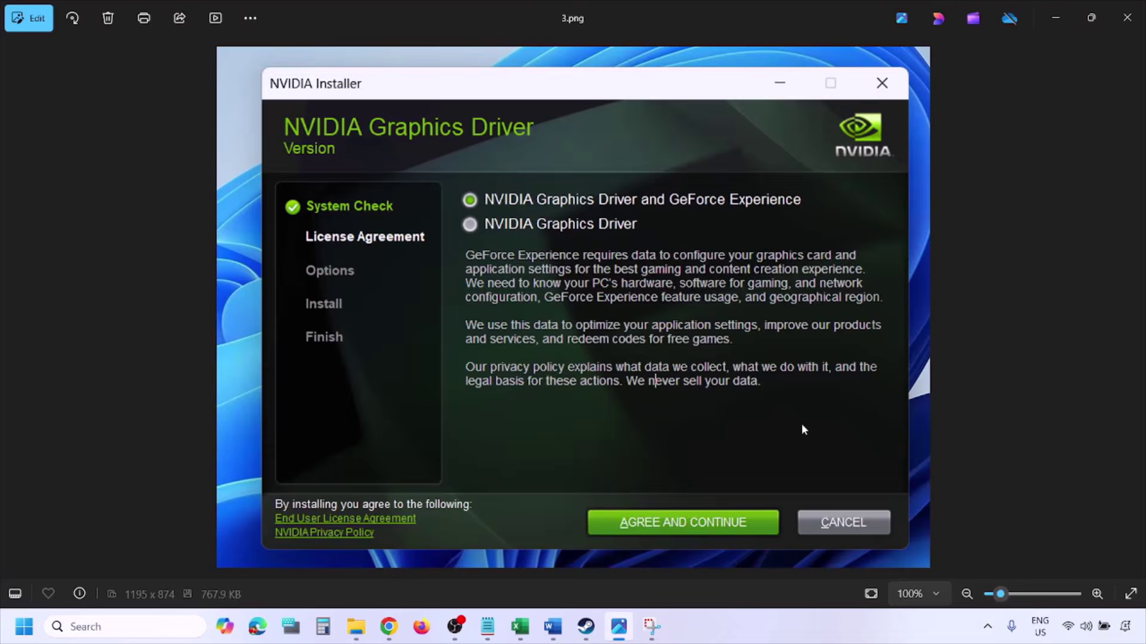
pyautogui.press('Right')
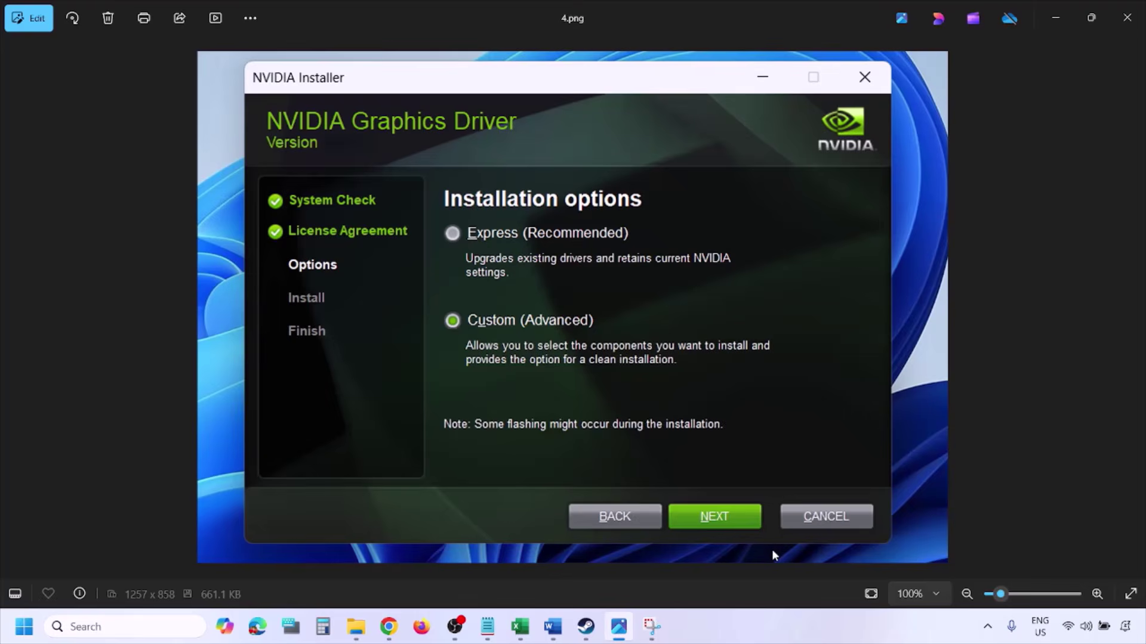
pyautogui.press('Right')
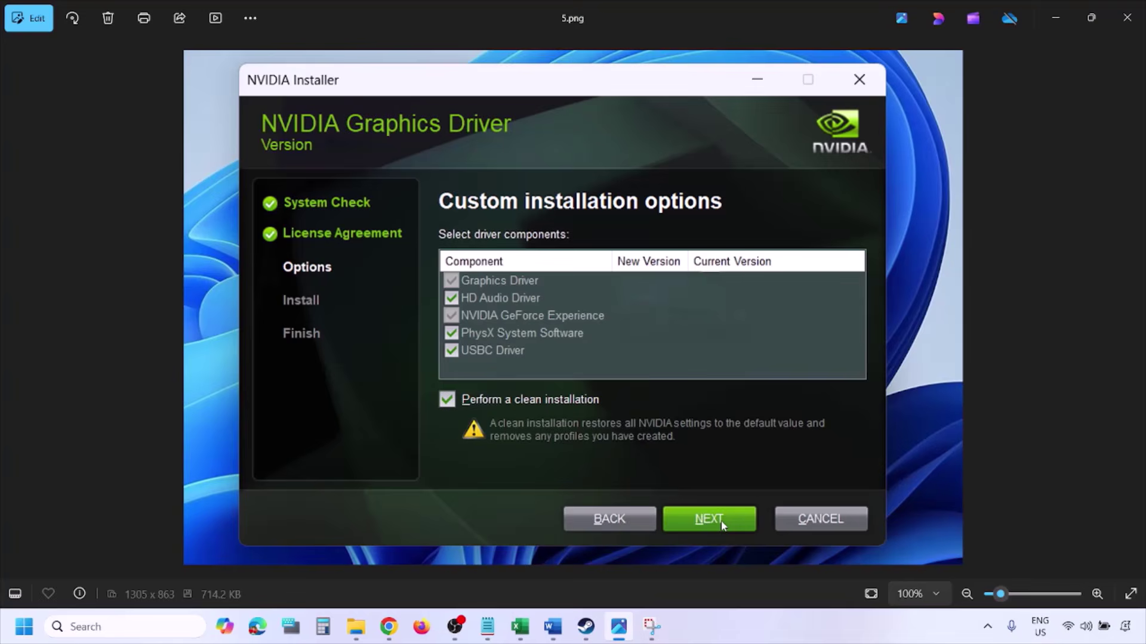
pyautogui.click(23, 627)
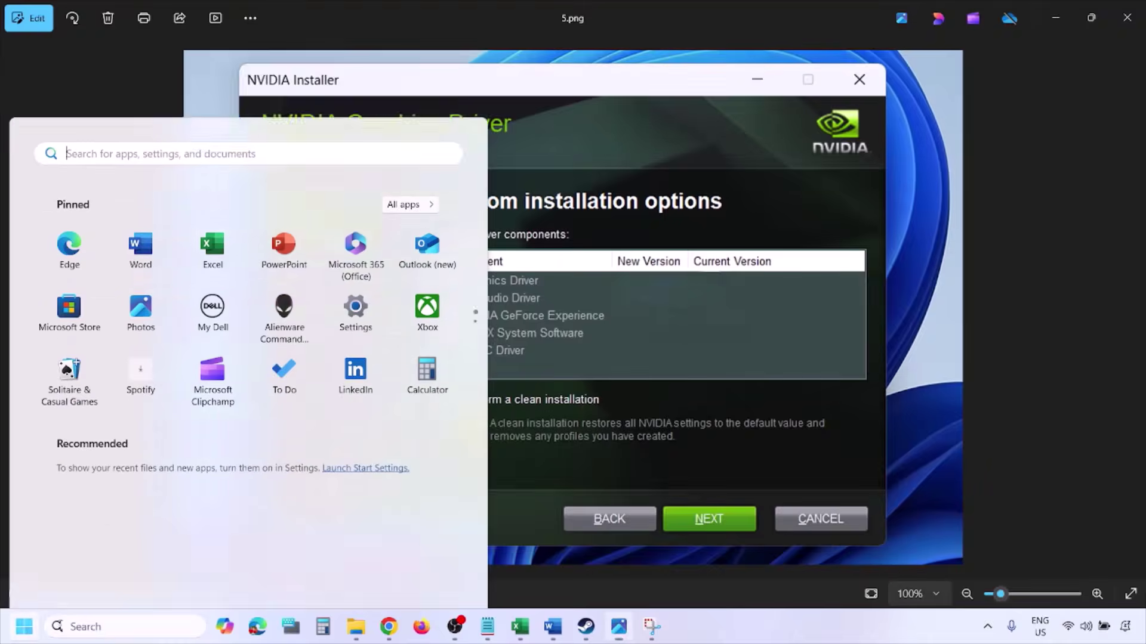
pyautogui.click(435, 577)
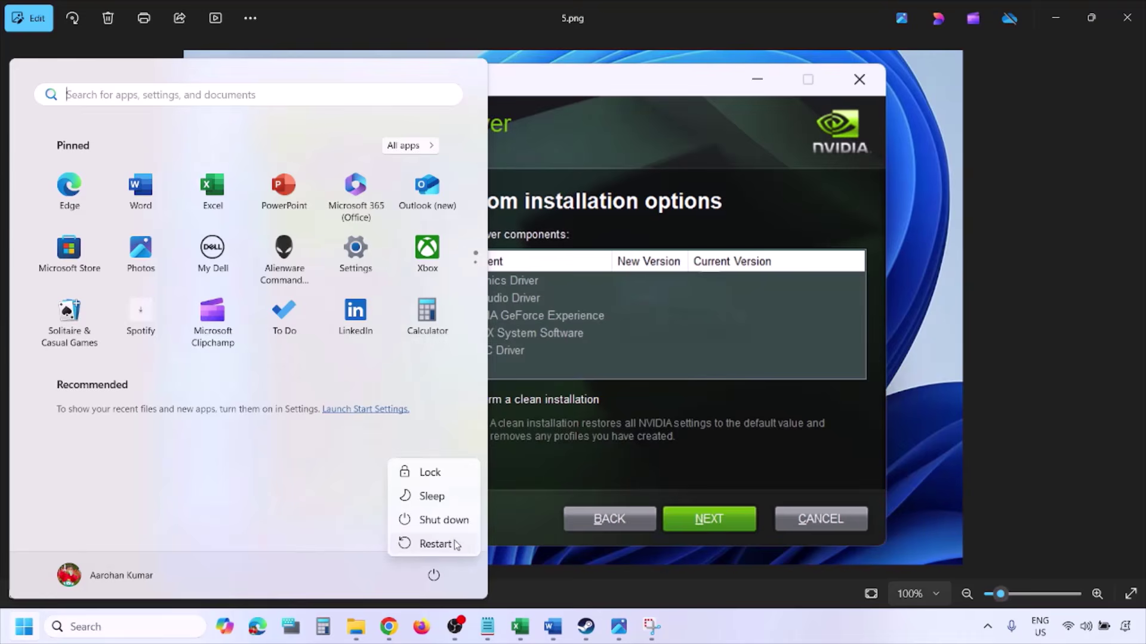
# Switch to the Word document and go to Step 5 about running the game on the dedicated graphics card
pyautogui.click(780, 636)
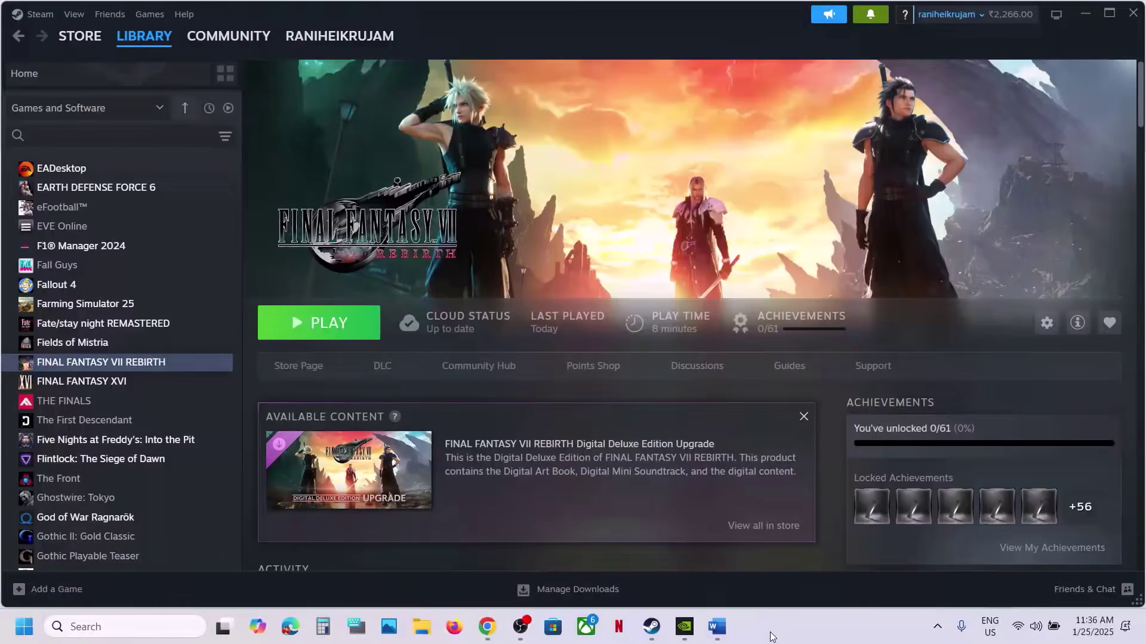
pyautogui.click(715, 625)
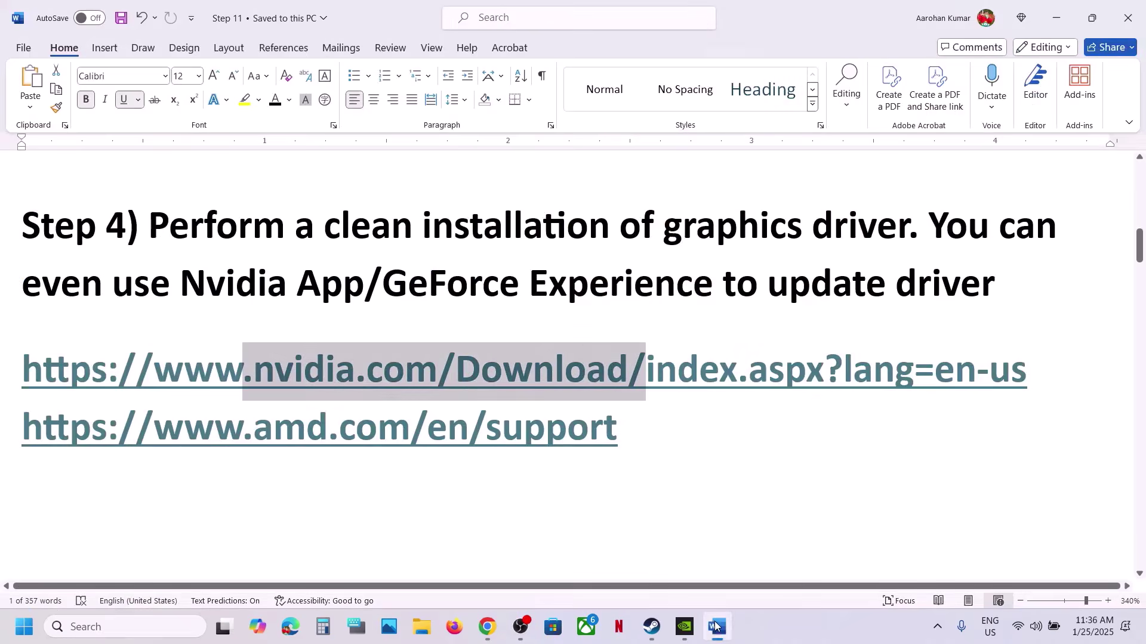
pyautogui.scroll(-5, 505, 246)
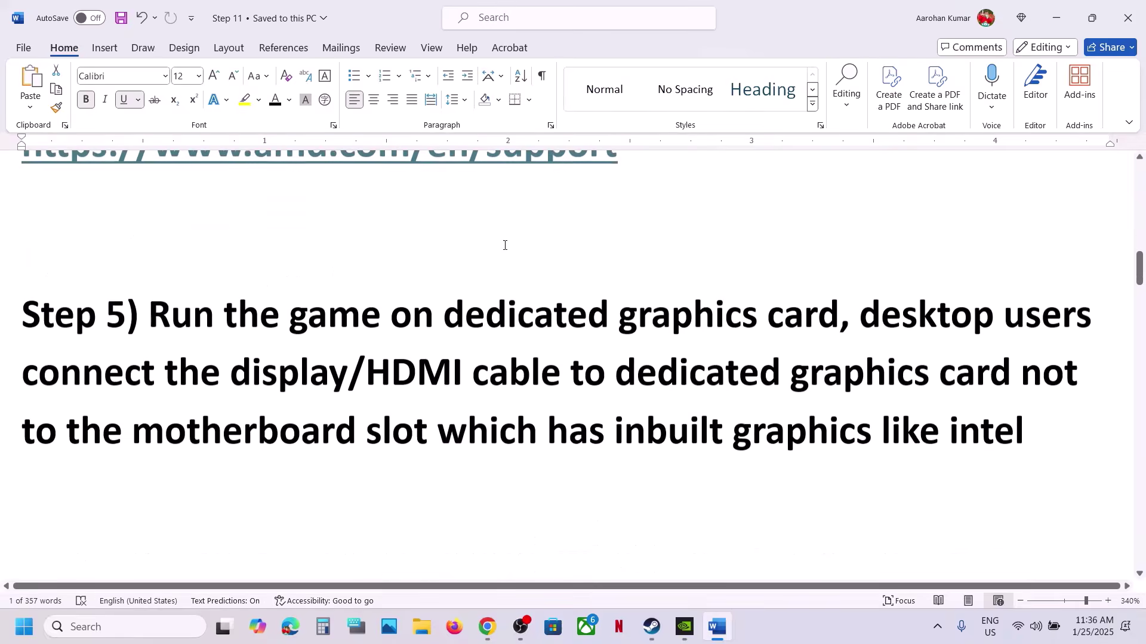
pyautogui.doubleClick(689, 324)
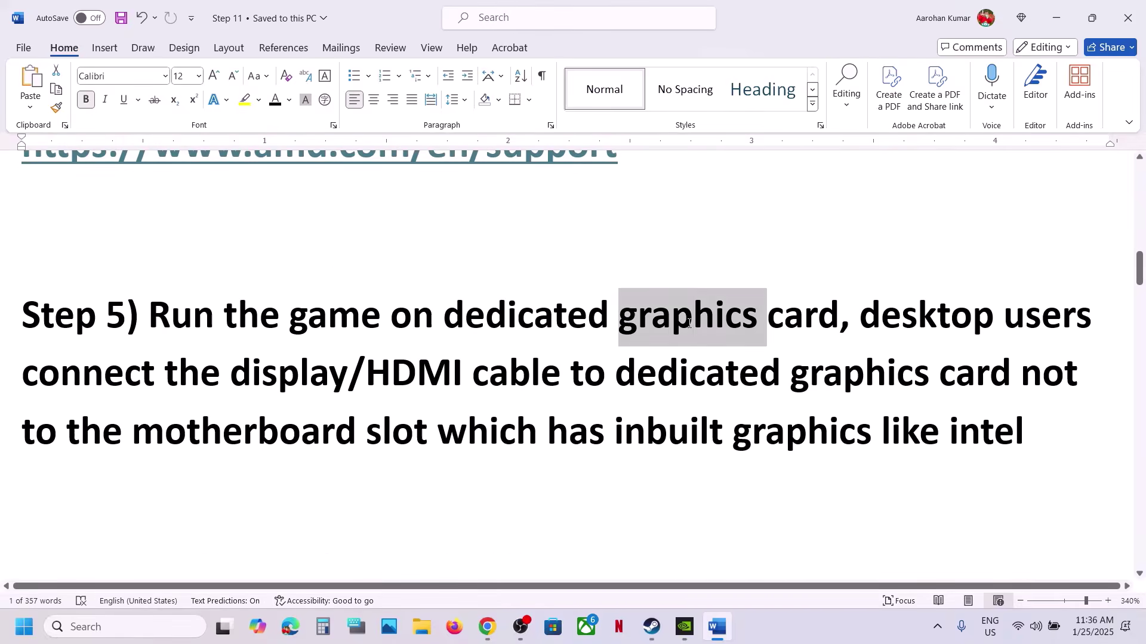
# Open Windows Graphics settings and add ff7rebirth from the FINAL FANTASY VII REBIRTH folder as a desktop app
pyautogui.click(48, 633)
pyautogui.write('graphics')
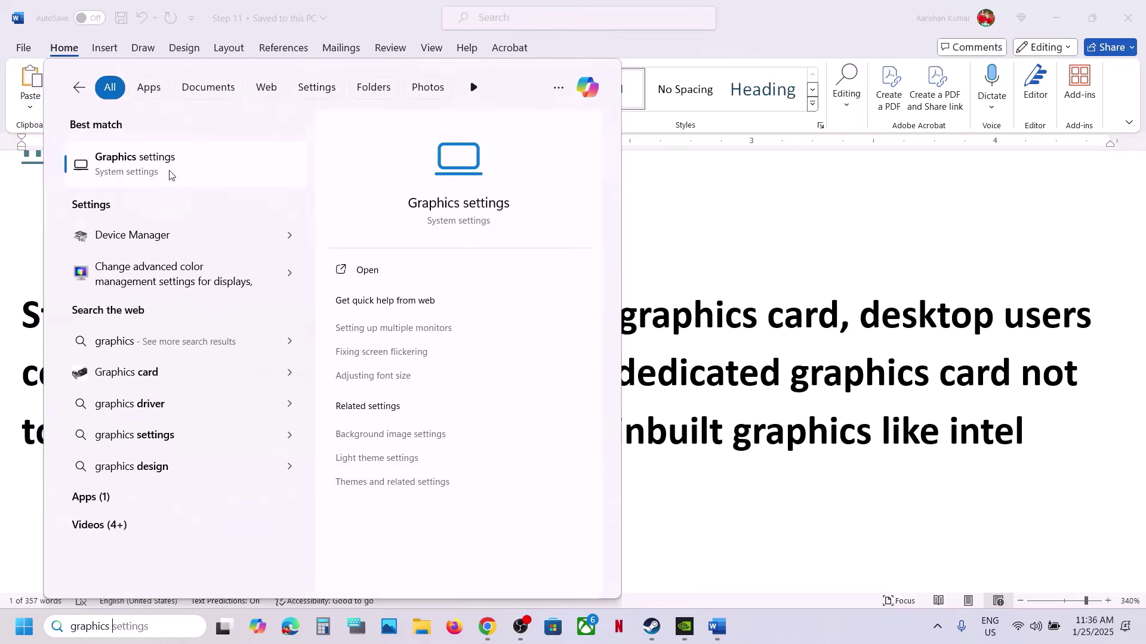
pyautogui.click(172, 175)
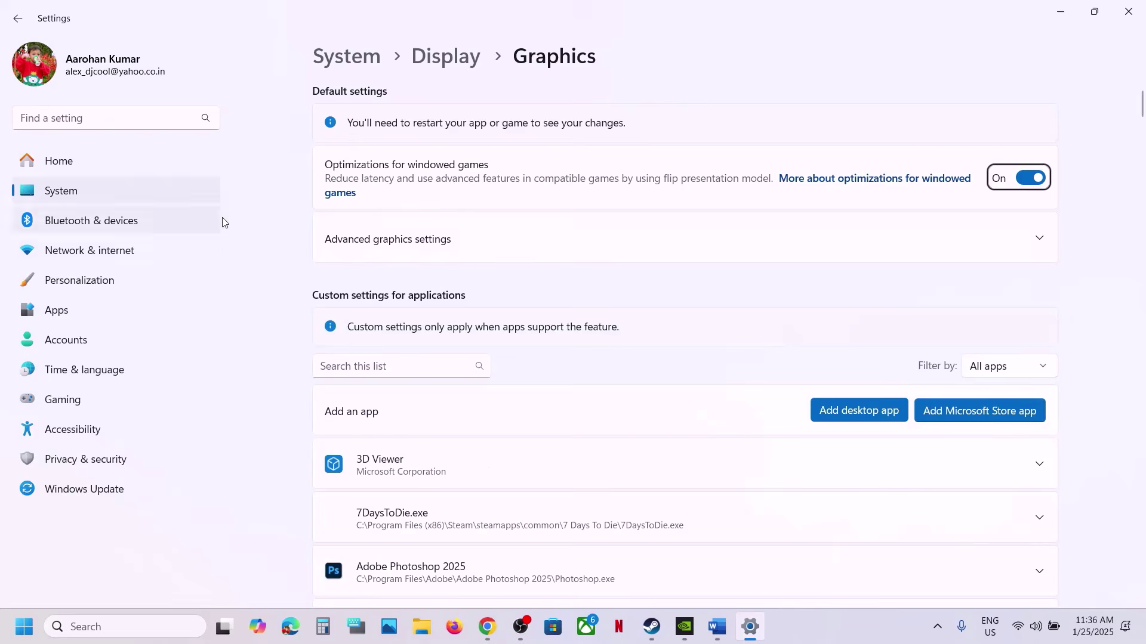
pyautogui.click(854, 411)
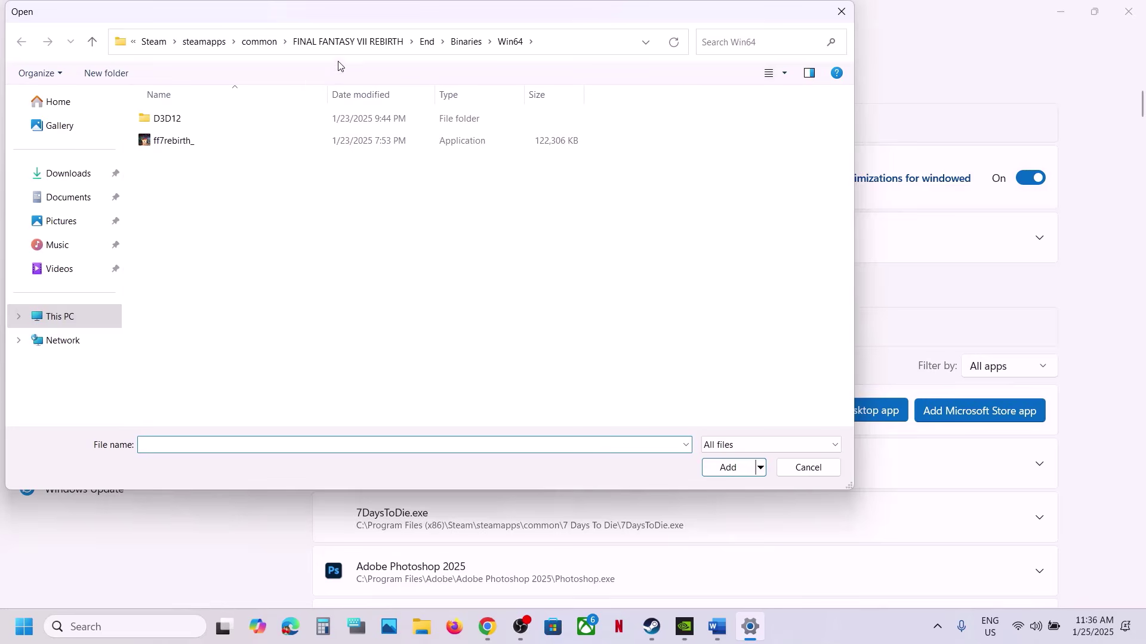
pyautogui.click(376, 43)
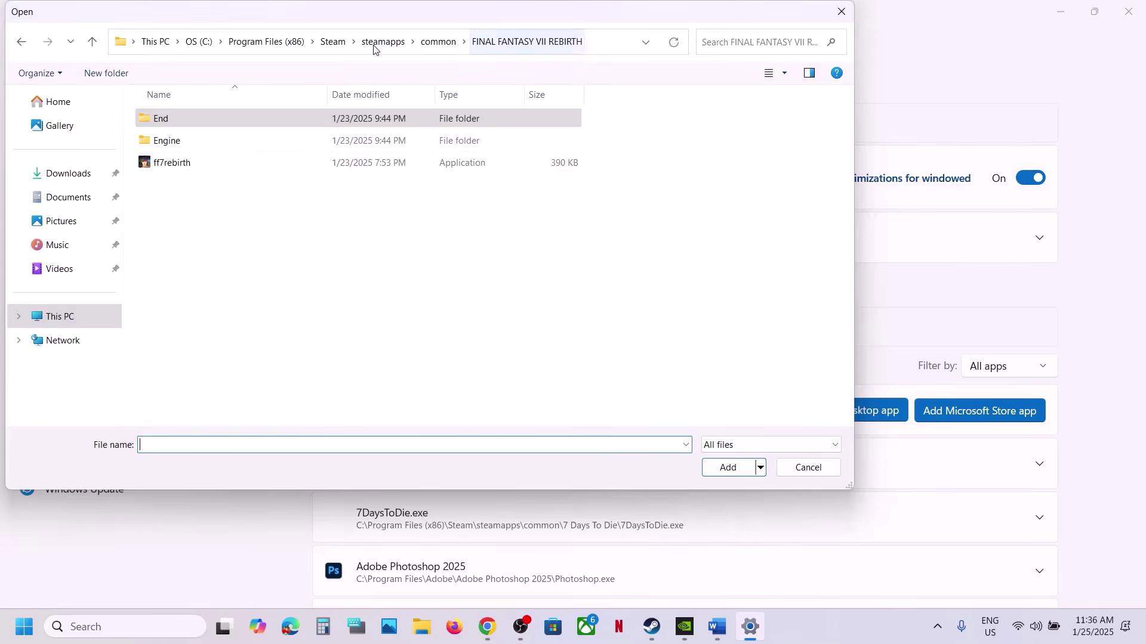
pyautogui.click(199, 161)
pyautogui.click(728, 469)
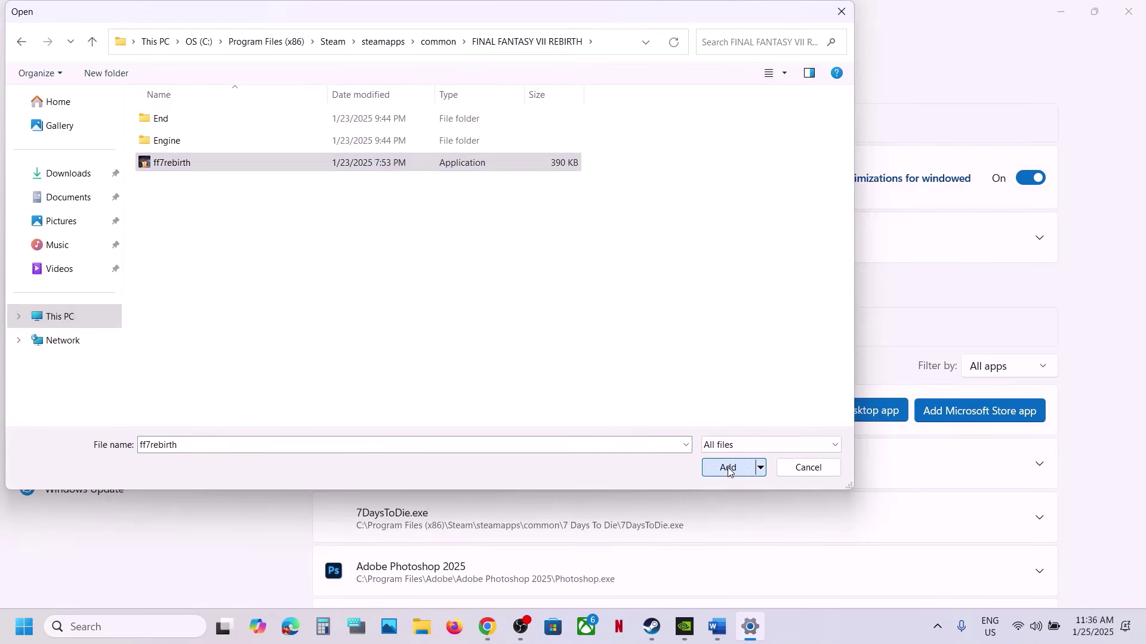
# Set the GPU preference of the Win64 ff7rebirth_.exe entry to High Performance (NVIDIA GeForce RTX 3050 Laptop GPU)
pyautogui.scroll(-20, 572, 505)
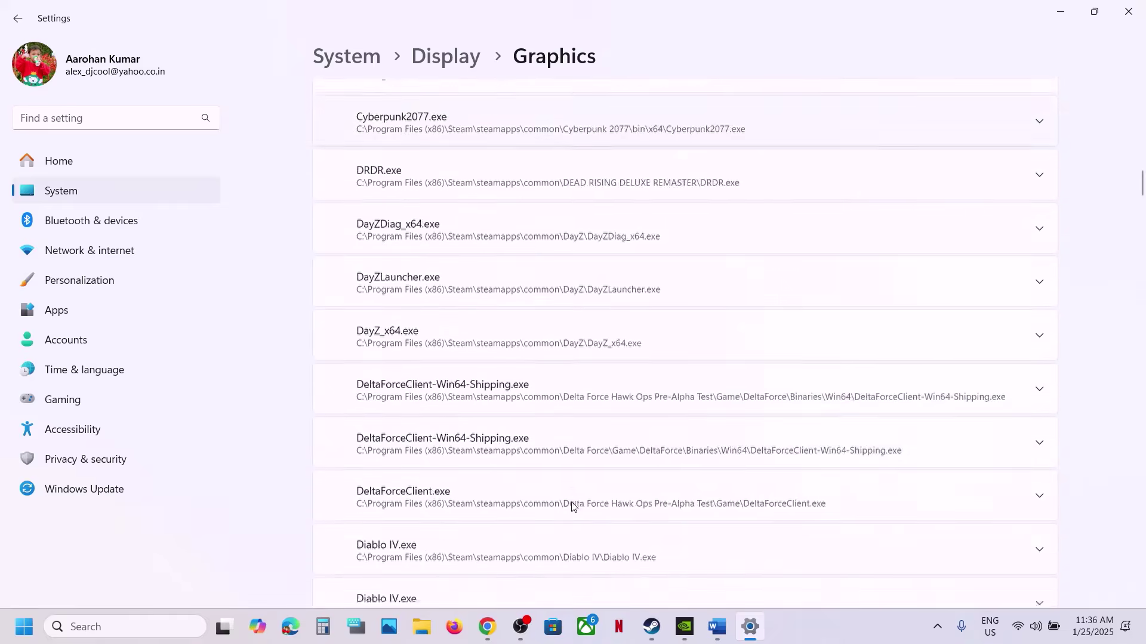
pyautogui.scroll(-15, 571, 506)
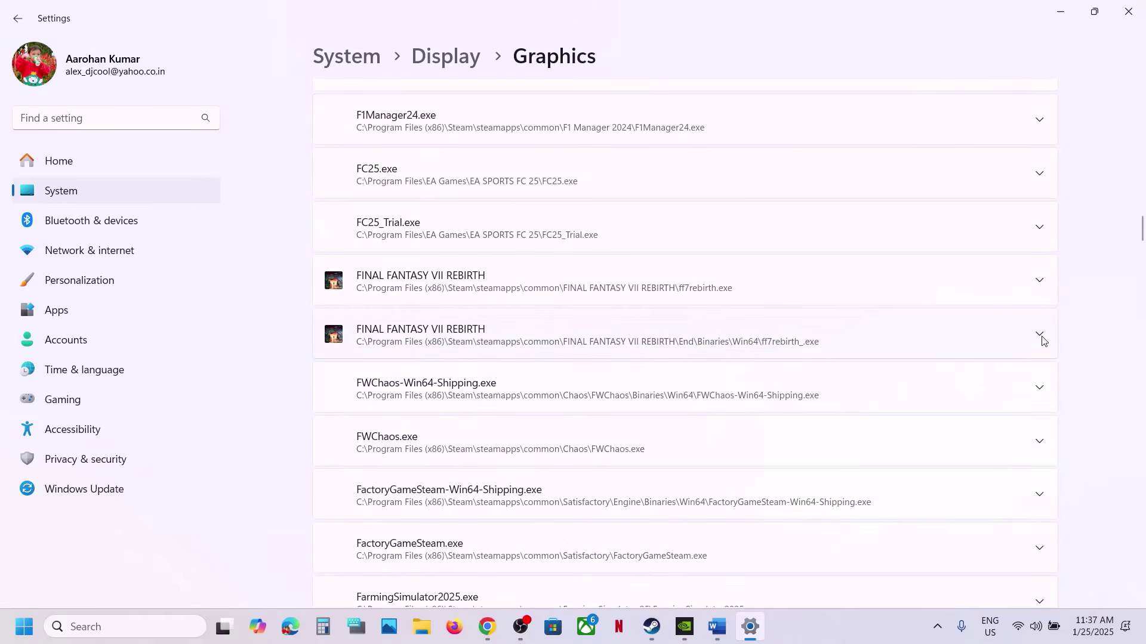
pyautogui.click(1039, 335)
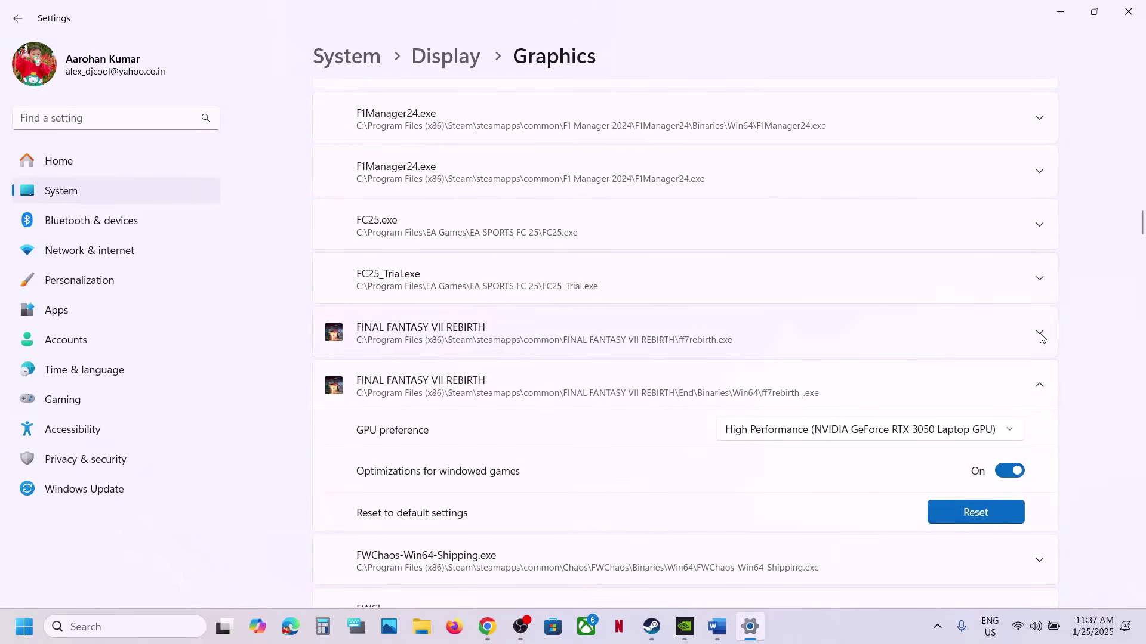
pyautogui.click(919, 435)
pyautogui.click(853, 431)
# Add ff7rebirth_ from the game's End\Binaries\Win64 folder as a desktop app in the Graphics settings
pyautogui.scroll(15, 734, 320)
pyautogui.scroll(10, 737, 319)
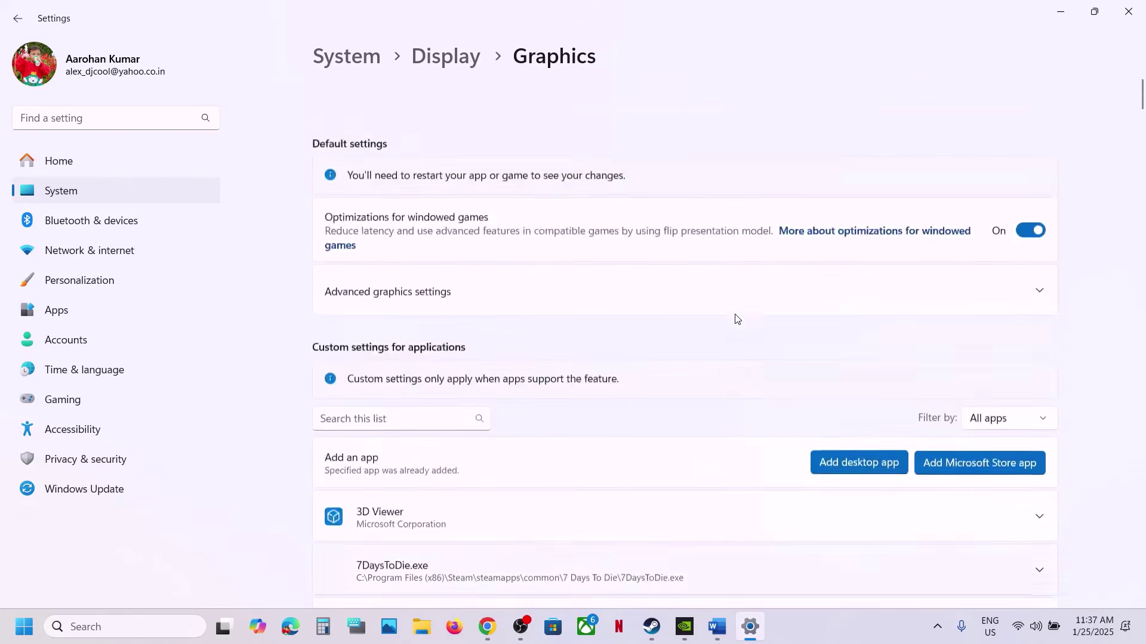
pyautogui.click(864, 410)
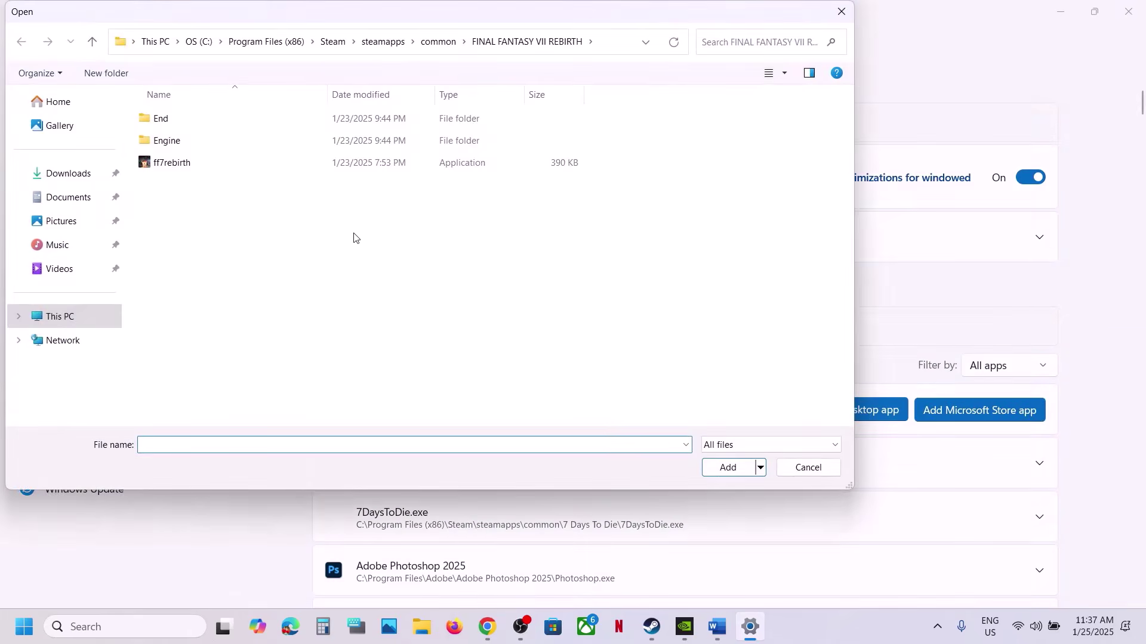
pyautogui.doubleClick(191, 127)
pyautogui.doubleClick(190, 127)
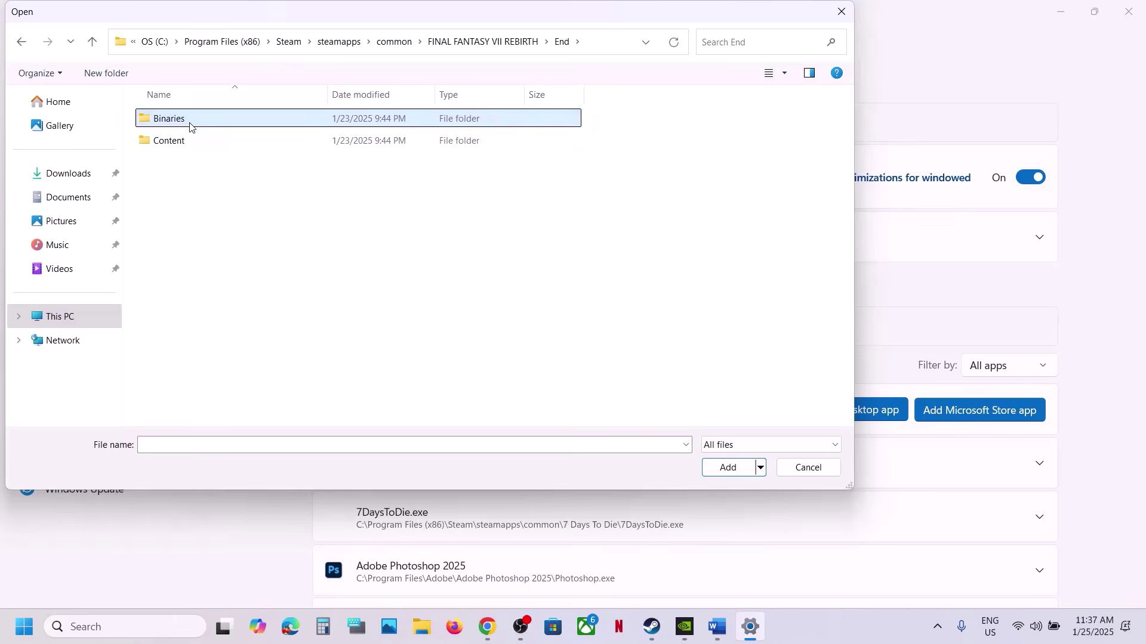
pyautogui.doubleClick(190, 126)
pyautogui.click(204, 144)
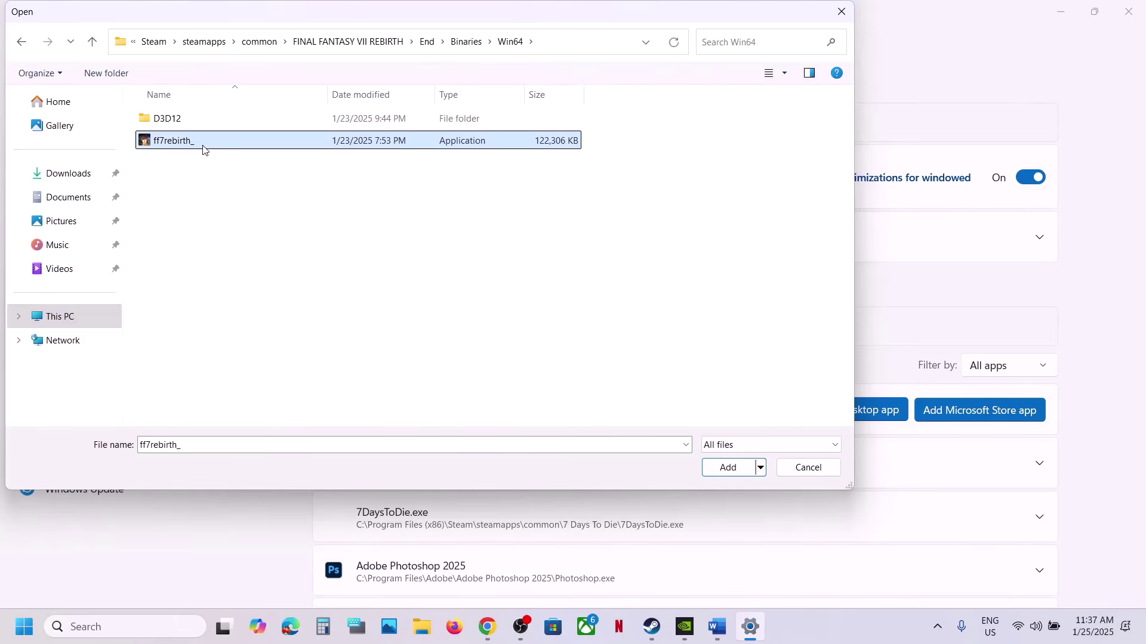
pyautogui.click(728, 467)
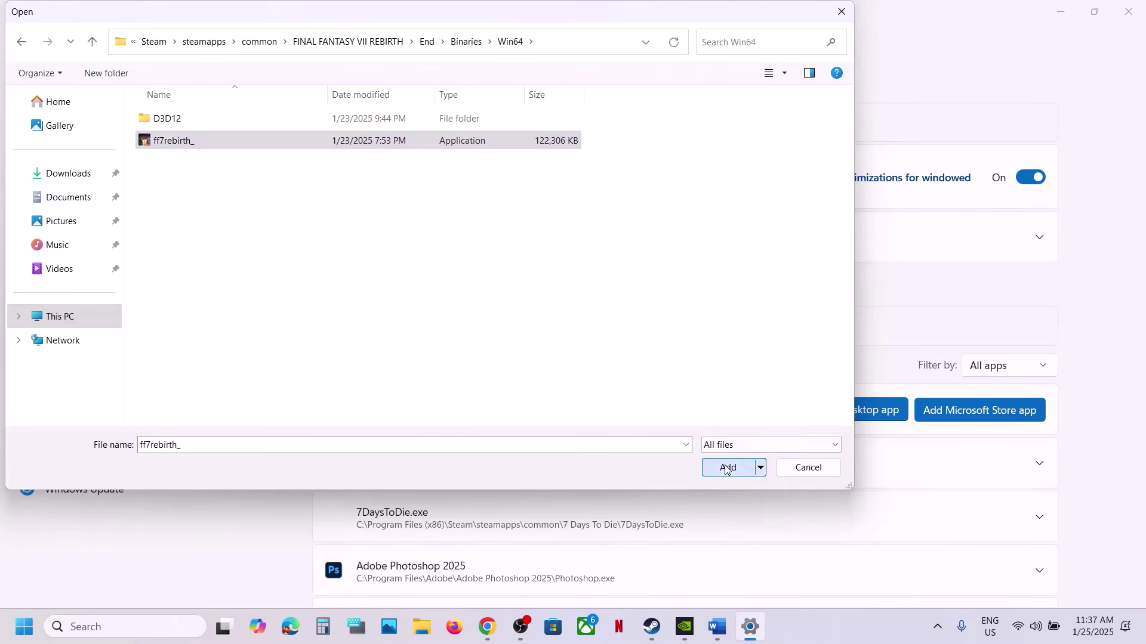
# Set the GPU preference of the ff7rebirth.exe entry to High Performance (NVIDIA GeForce RTX 3050 Laptop GPU) and close Settings
pyautogui.scroll(-3, 860, 465)
pyautogui.scroll(-20, 859, 468)
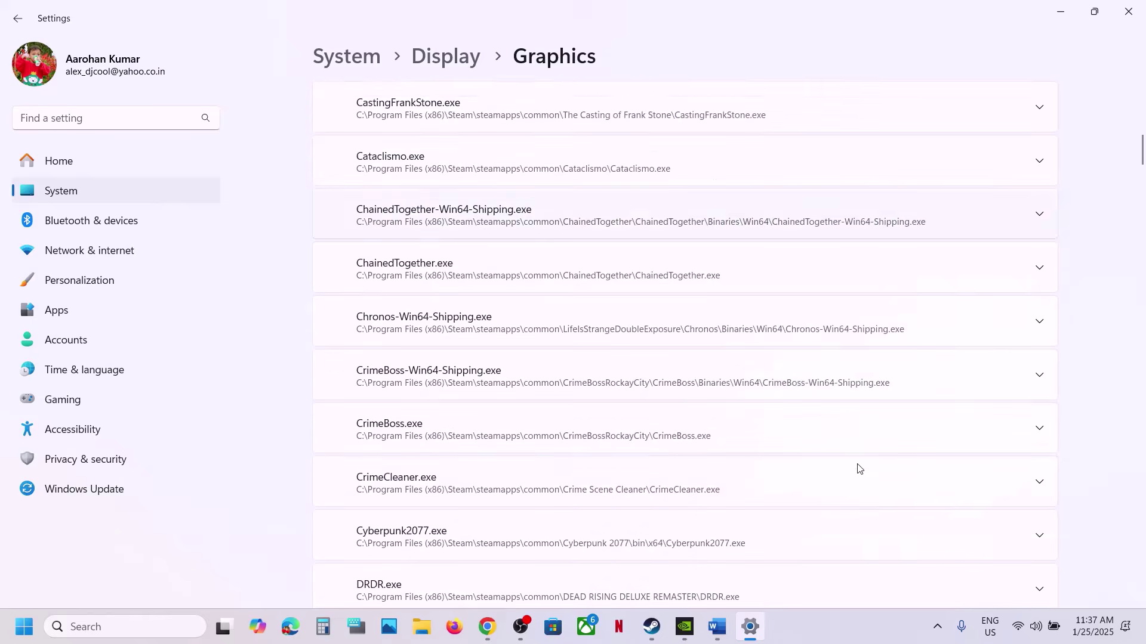
pyautogui.scroll(-8, 859, 469)
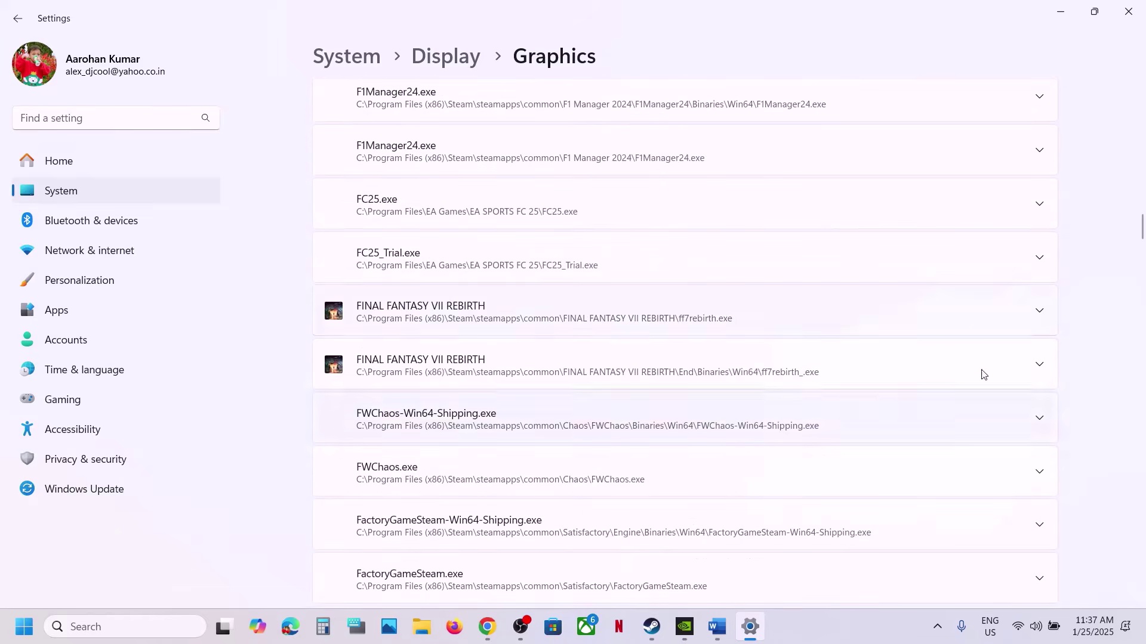
pyautogui.click(1043, 318)
pyautogui.scroll(1, 1045, 396)
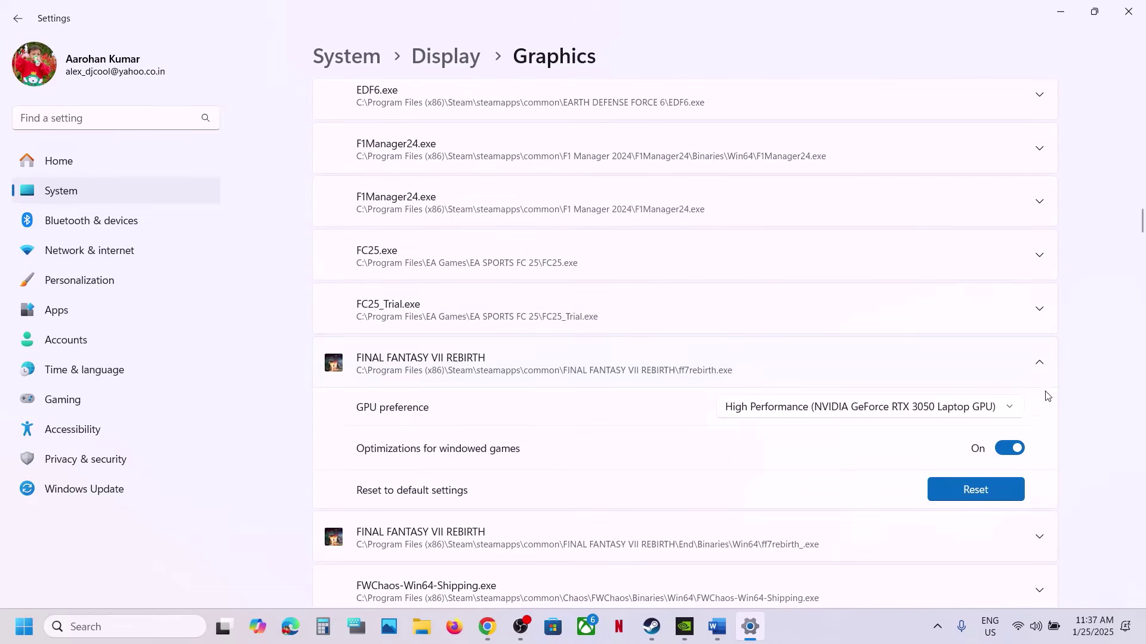
pyautogui.click(979, 408)
pyautogui.click(817, 404)
pyautogui.click(1128, 11)
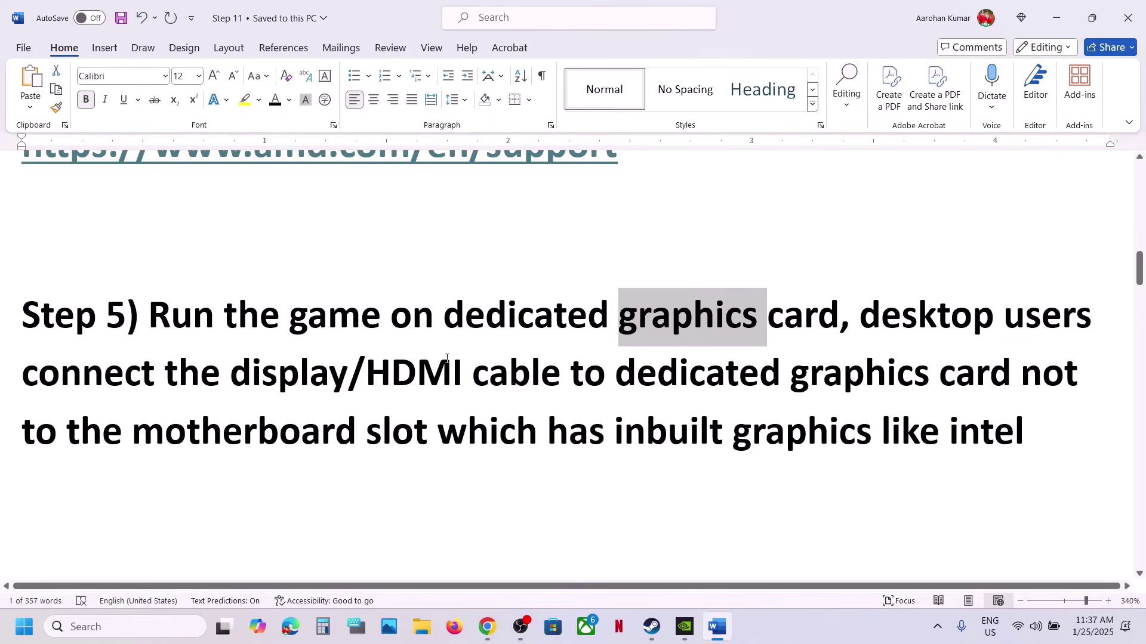
# Highlight the Step 5 advice for desktop users on connecting the display/HDMI cable to the dedicated graphics card
pyautogui.moveTo(859, 315); pyautogui.dragTo(580, 374)
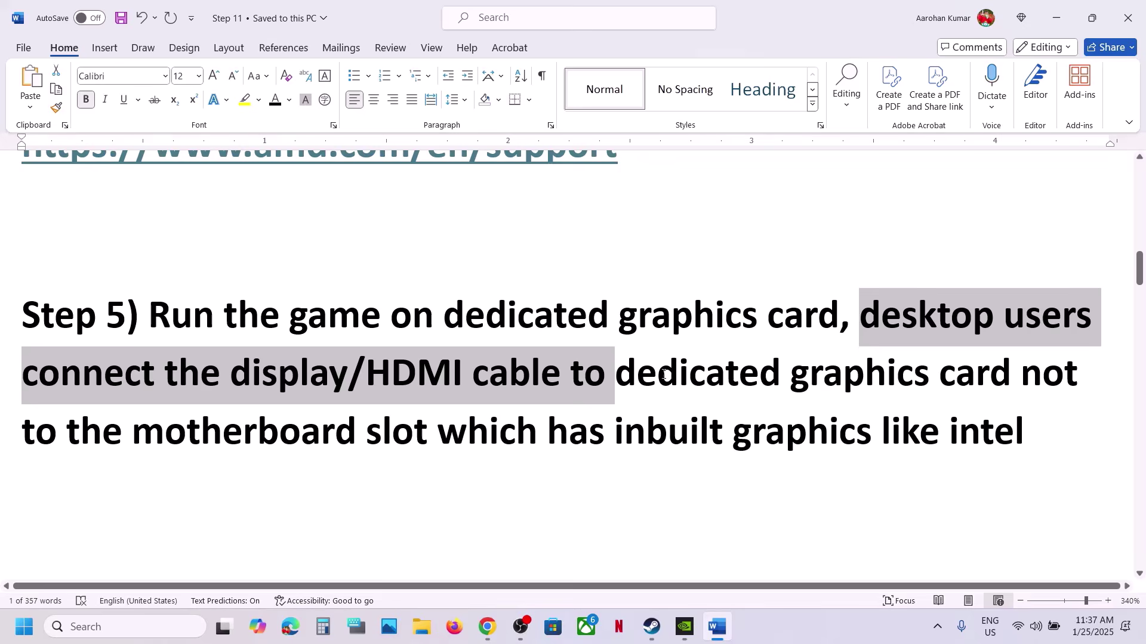
pyautogui.moveTo(664, 374); pyautogui.dragTo(545, 434)
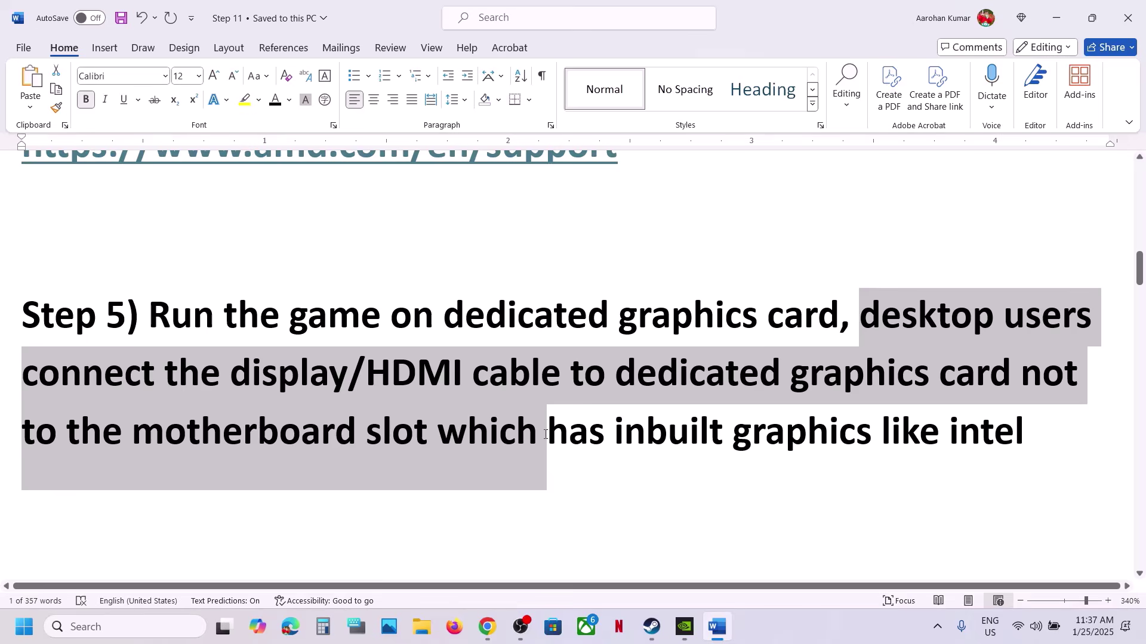
pyautogui.click(545, 435)
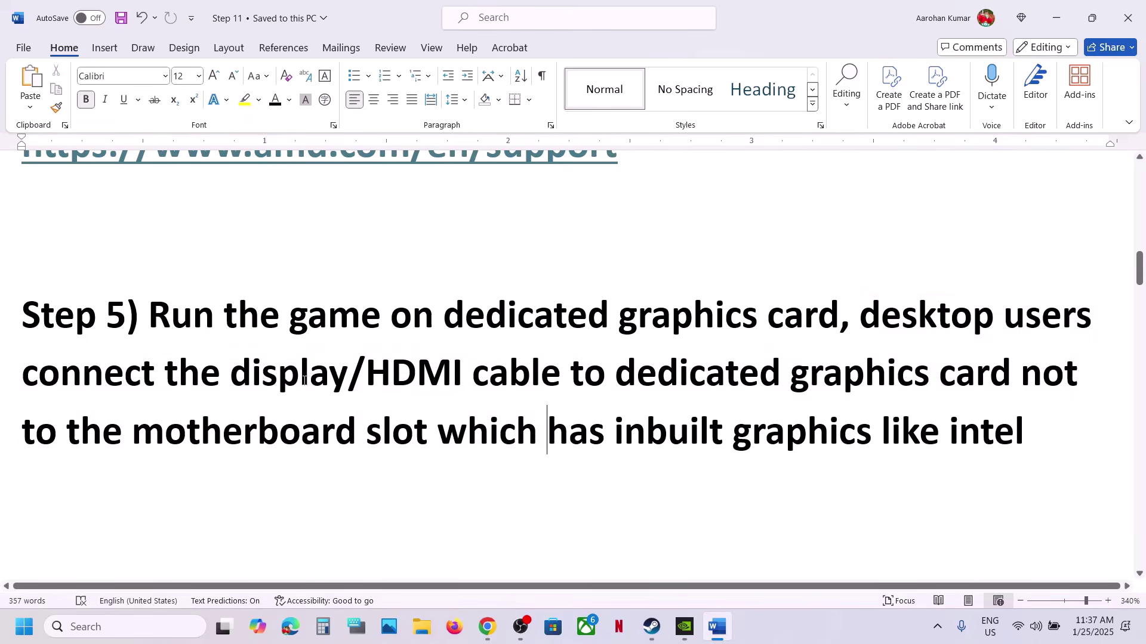
pyautogui.moveTo(304, 380); pyautogui.dragTo(934, 379)
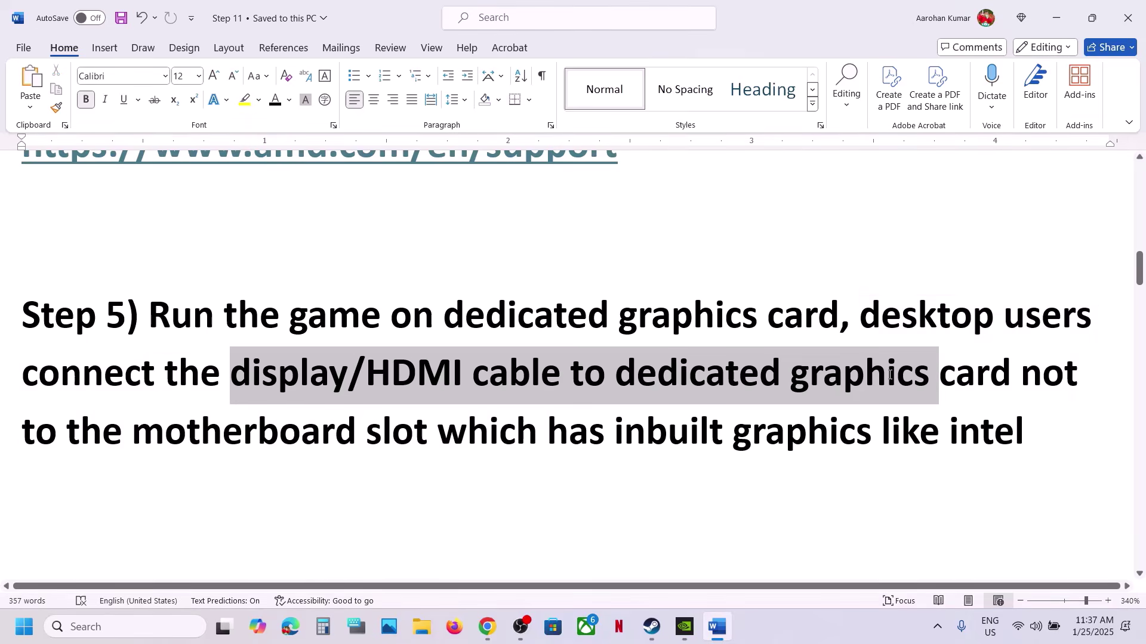
pyautogui.click(365, 387)
# Highlight Step 6 about updating Windows, and check the installed Windows version with winver
pyautogui.scroll(-5, 365, 387)
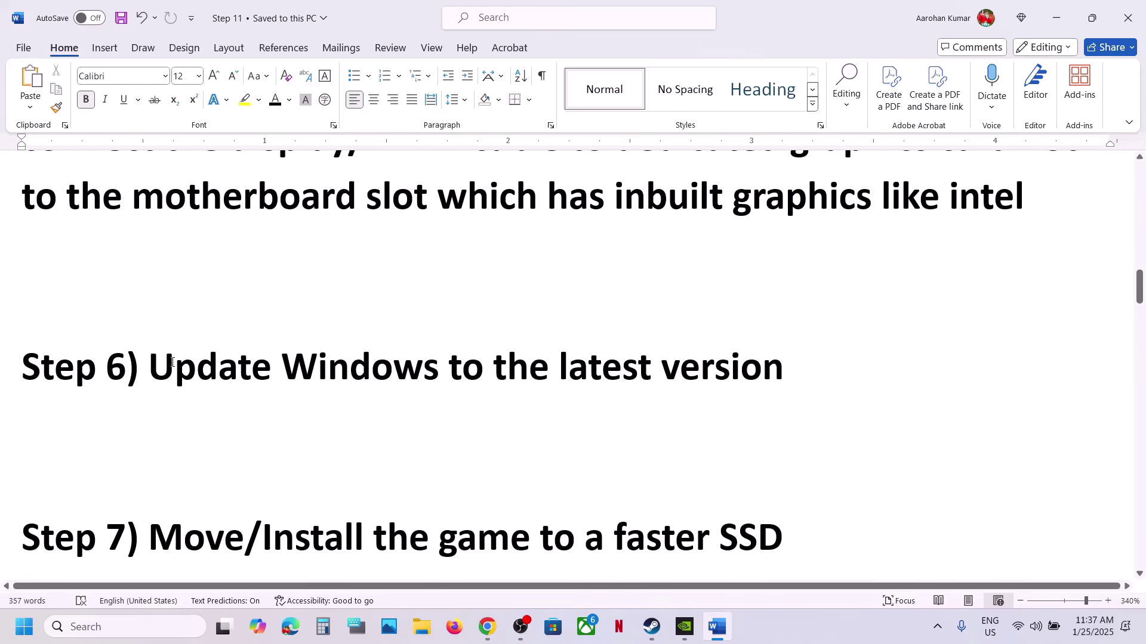
pyautogui.moveTo(172, 363); pyautogui.dragTo(844, 350)
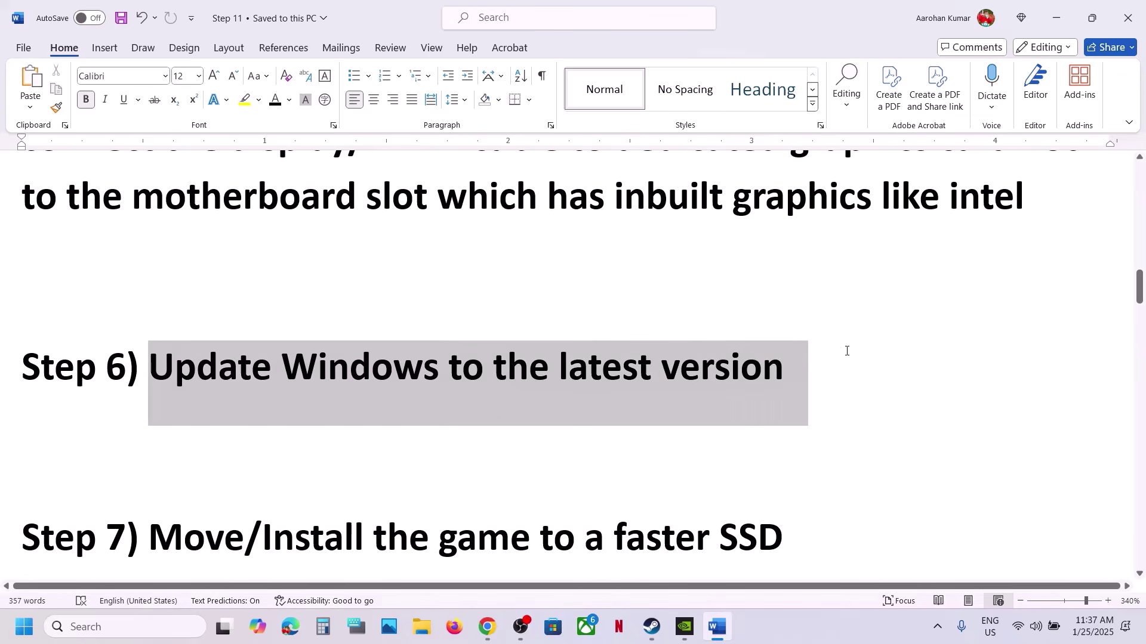
pyautogui.click(132, 635)
pyautogui.write('winver')
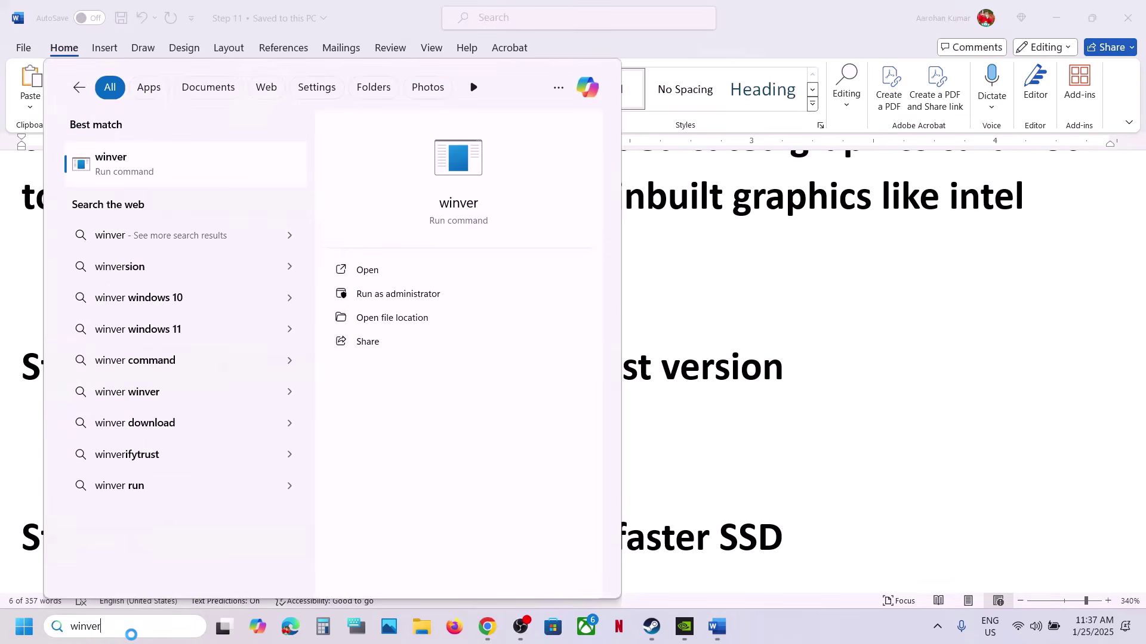
pyautogui.click(119, 153)
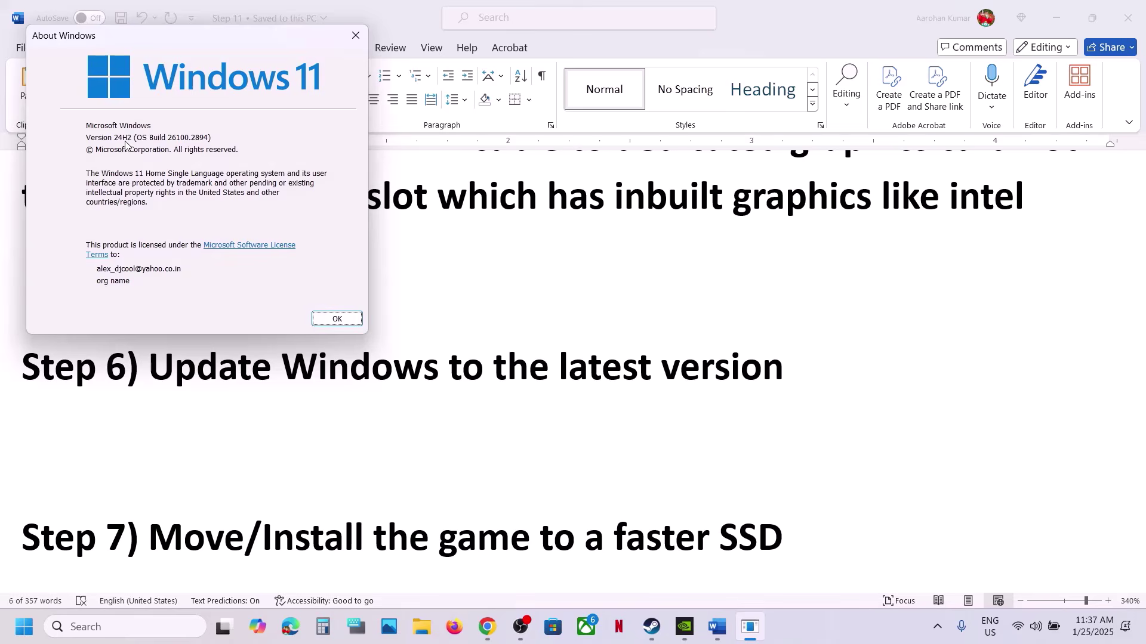
pyautogui.click(356, 36)
# Open Windows Update in the system Settings and check for updates
pyautogui.click(292, 413)
pyautogui.press('super+i')
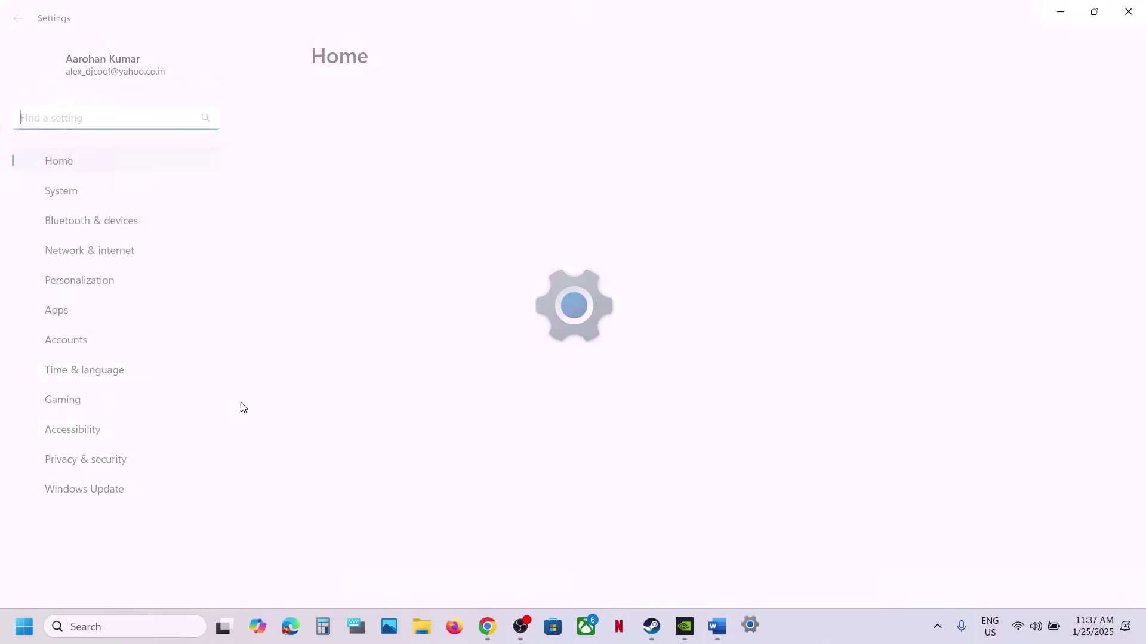
pyautogui.click(75, 488)
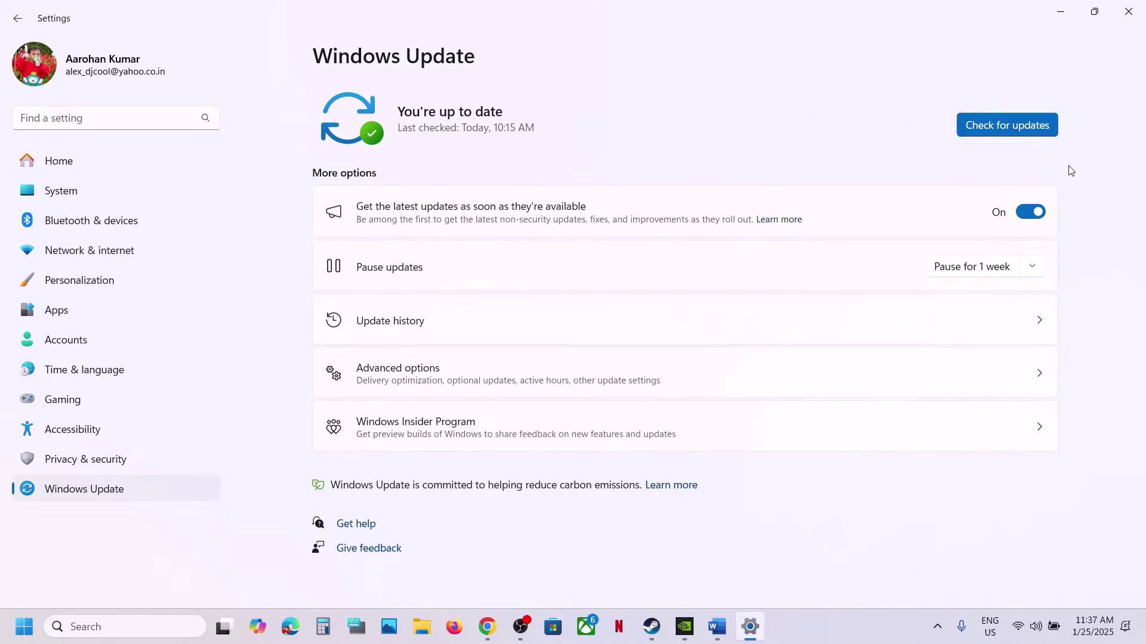
pyautogui.click(977, 123)
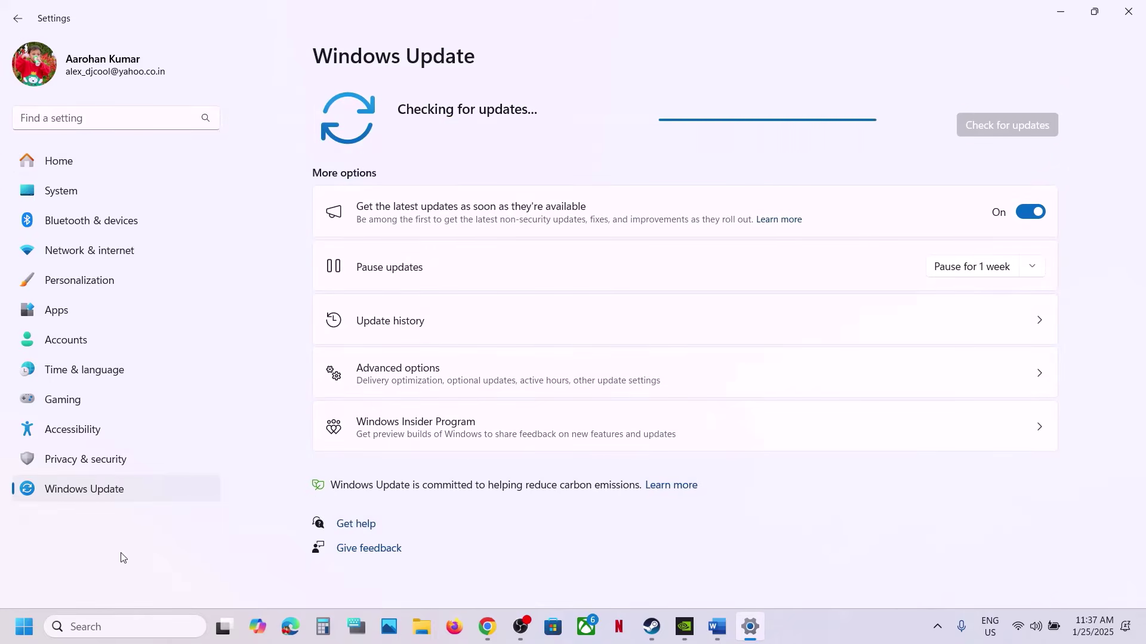
# Show the computer's power options, including Restart, without choosing one, and close Settings
pyautogui.click(24, 637)
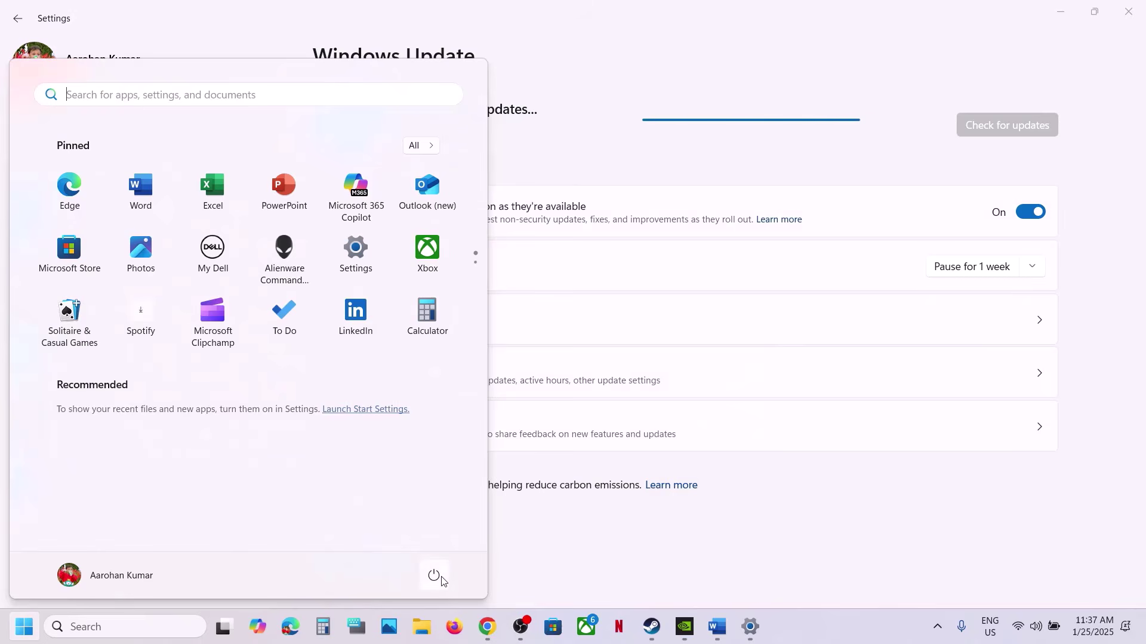
pyautogui.click(434, 575)
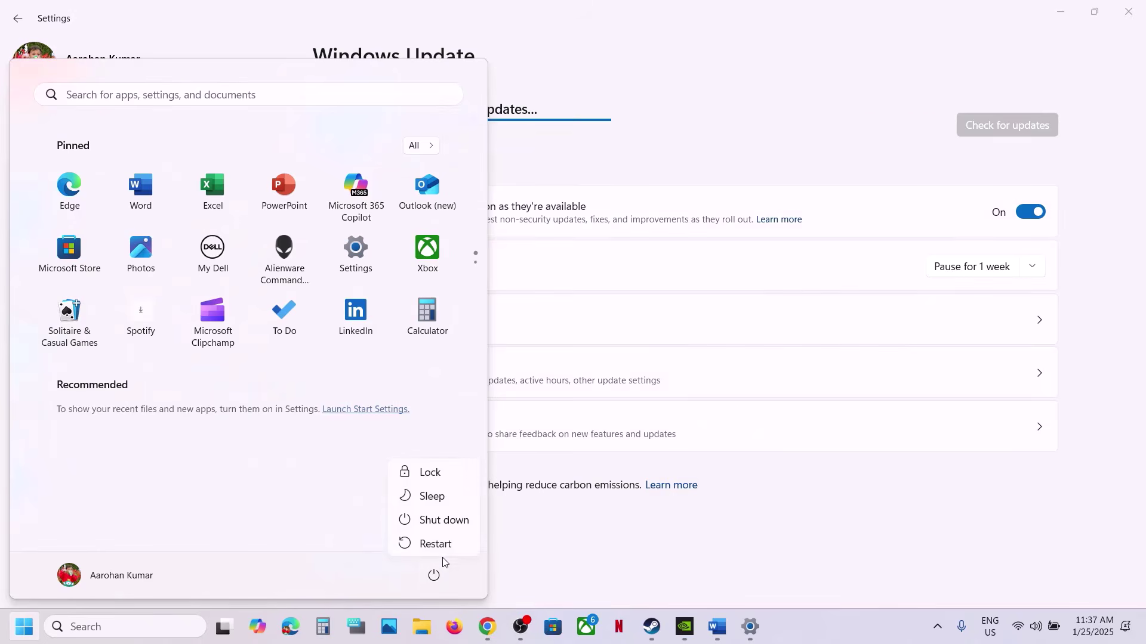
pyautogui.press('Escape')
pyautogui.click(1128, 15)
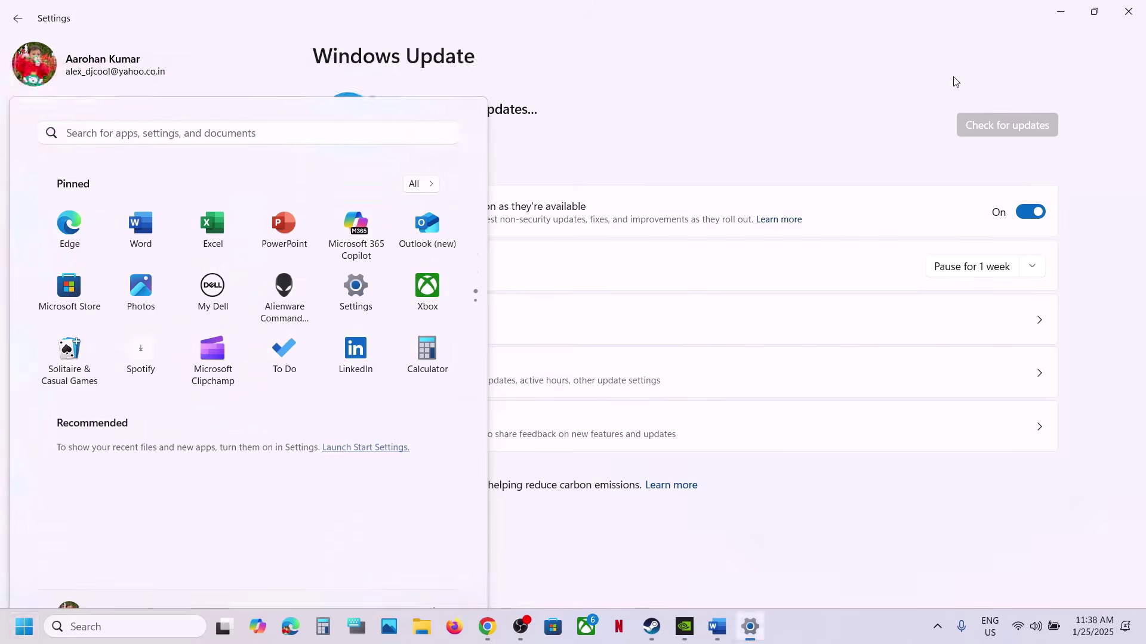
pyautogui.click(1128, 14)
# Highlight the Step 7 advice about installing the game to a faster SSD, and clear the selection
pyautogui.scroll(-2, 525, 421)
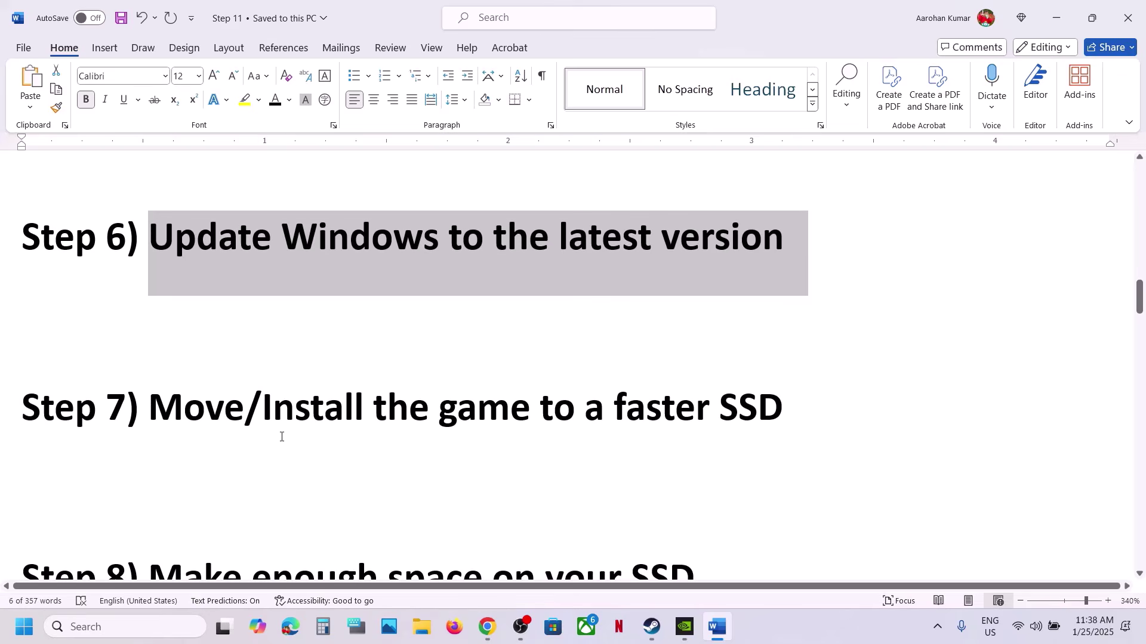
pyautogui.moveTo(278, 415); pyautogui.dragTo(794, 405)
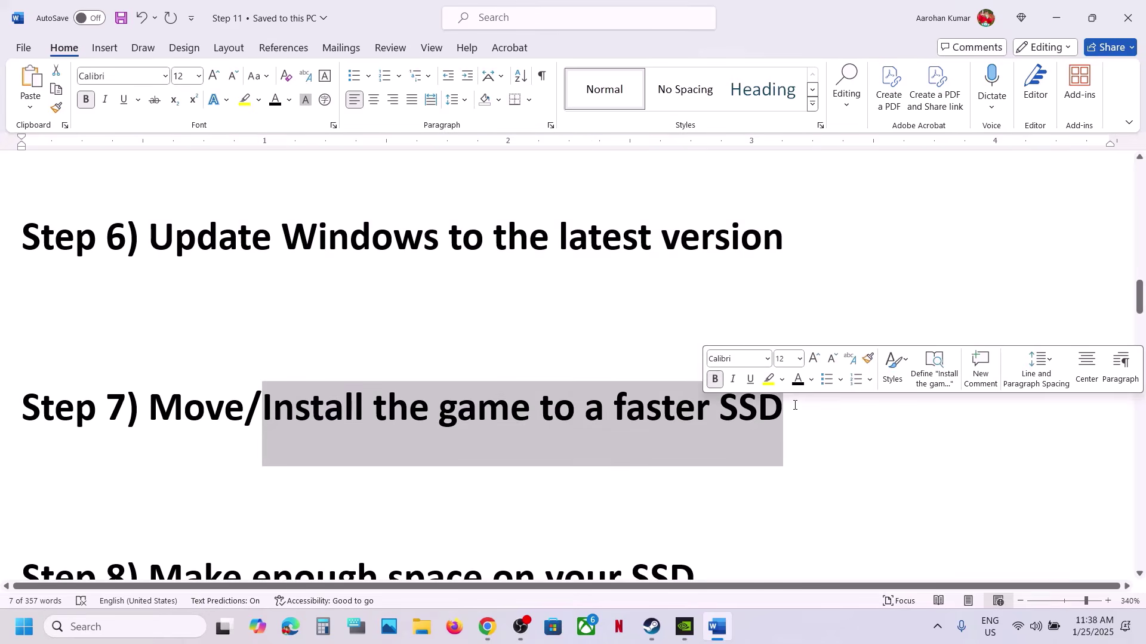
pyautogui.click(794, 405)
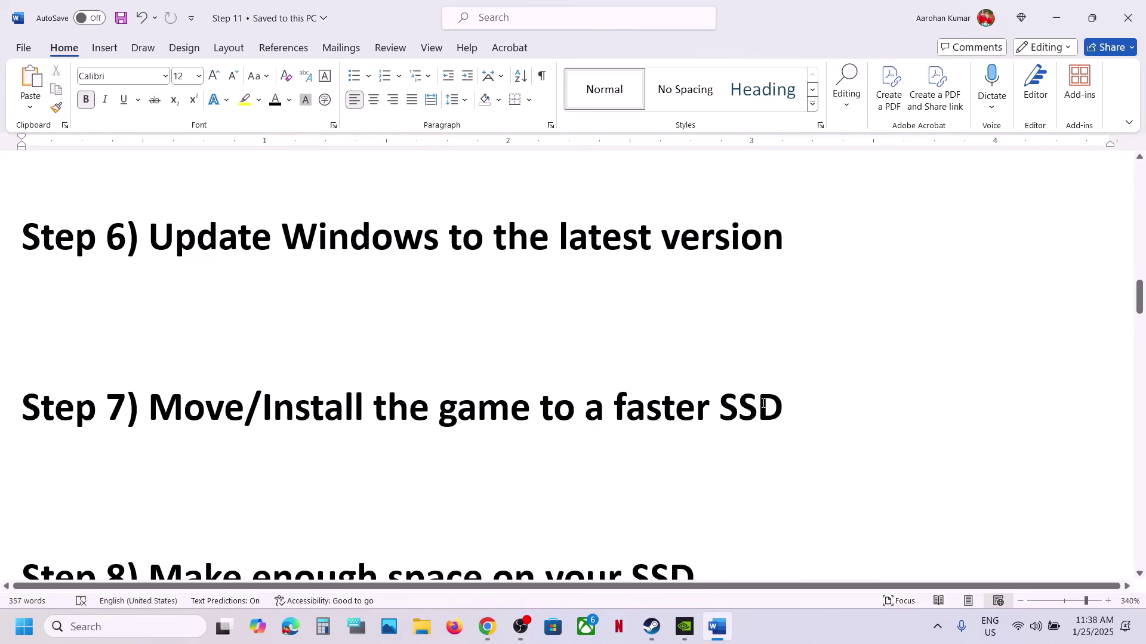
# Switch to Steam, select FINAL FANTASY VII REBIRTH in the Storage settings to inspect the Move option, and close the settings
pyautogui.click(652, 627)
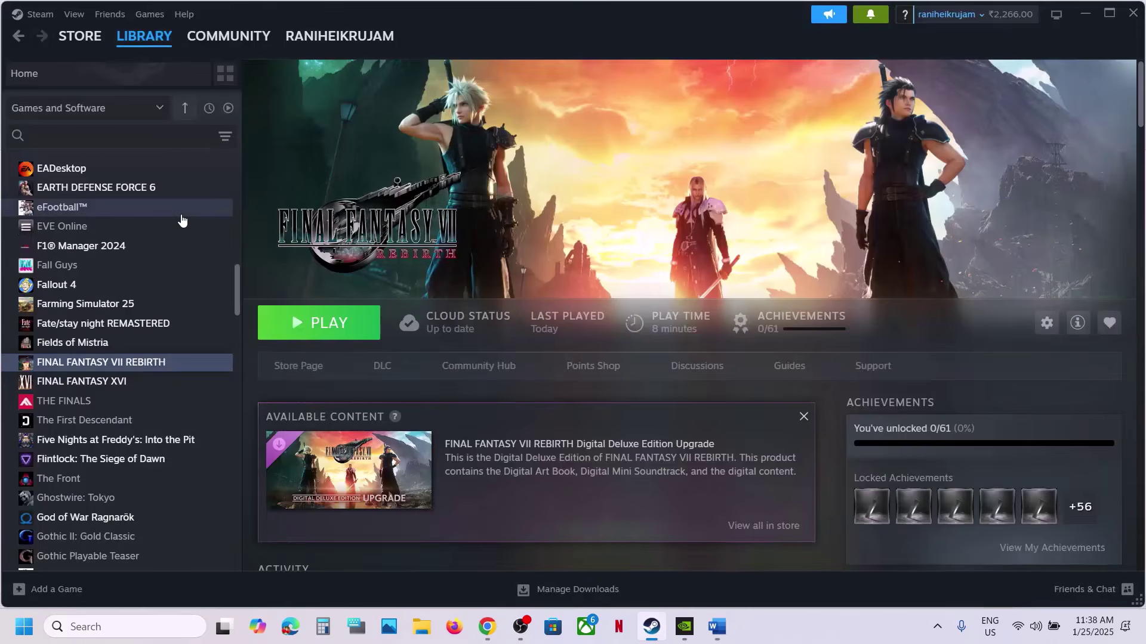
pyautogui.click(36, 14)
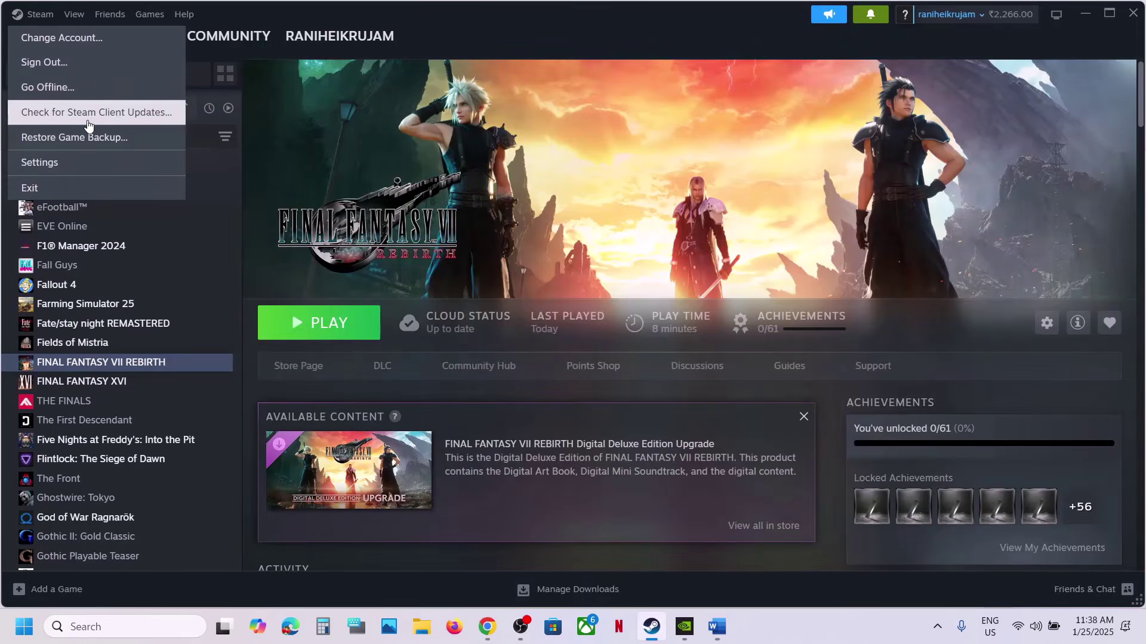
pyautogui.click(41, 164)
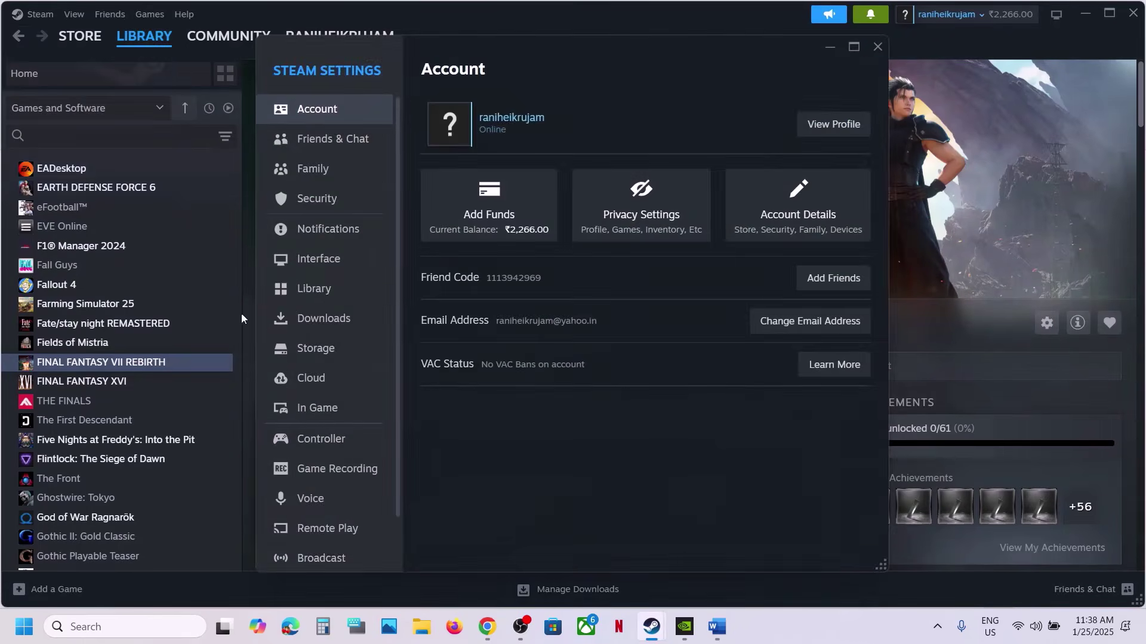
pyautogui.click(316, 347)
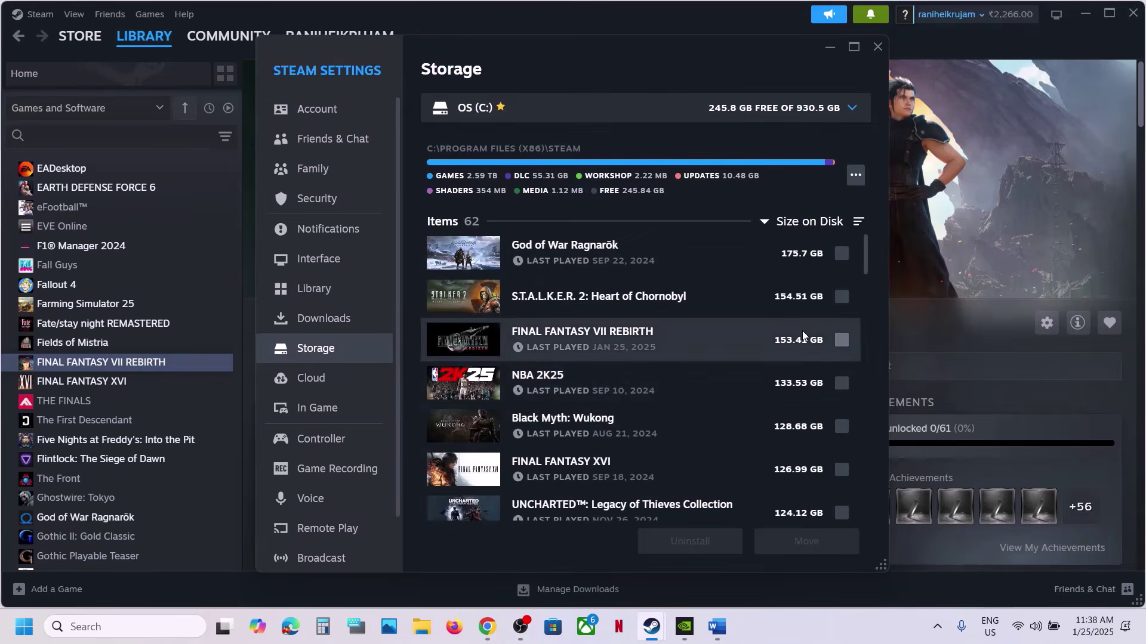
pyautogui.click(841, 341)
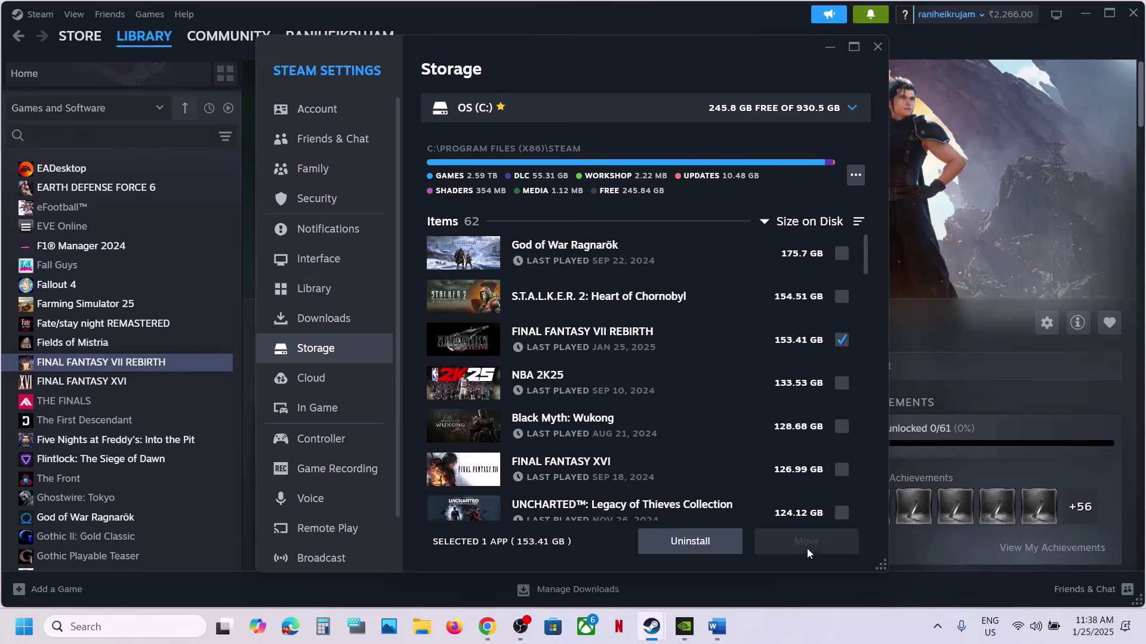
pyautogui.click(877, 47)
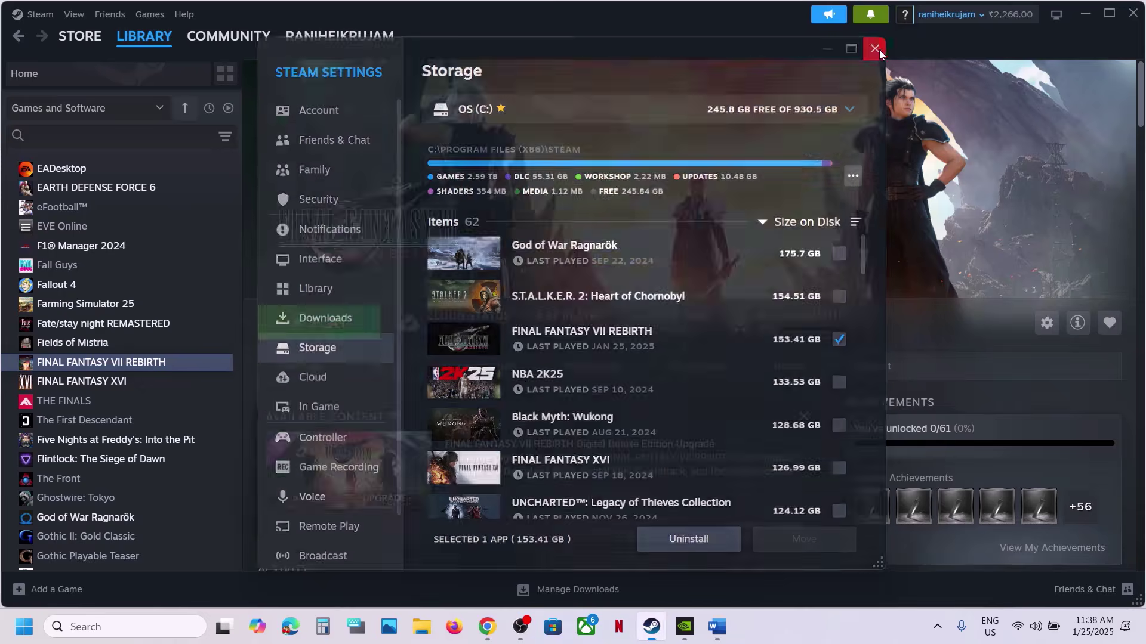
# Switch back to the Word guide and highlight the word "Install" in Step 7
pyautogui.click(717, 628)
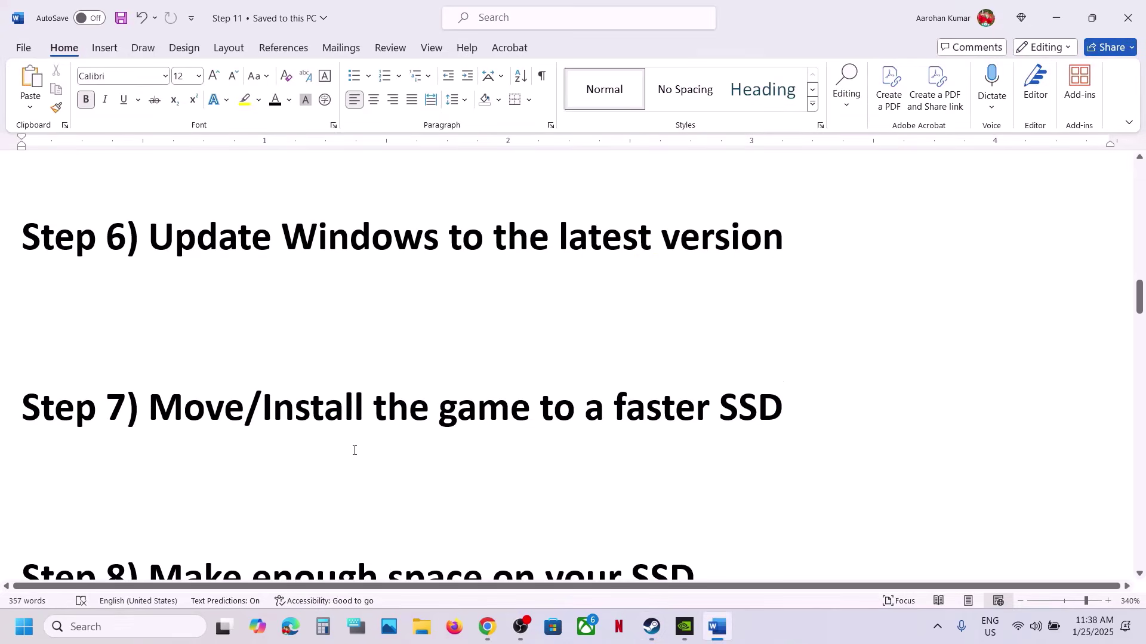
pyautogui.scroll(-1, 354, 451)
pyautogui.moveTo(262, 384); pyautogui.dragTo(353, 393)
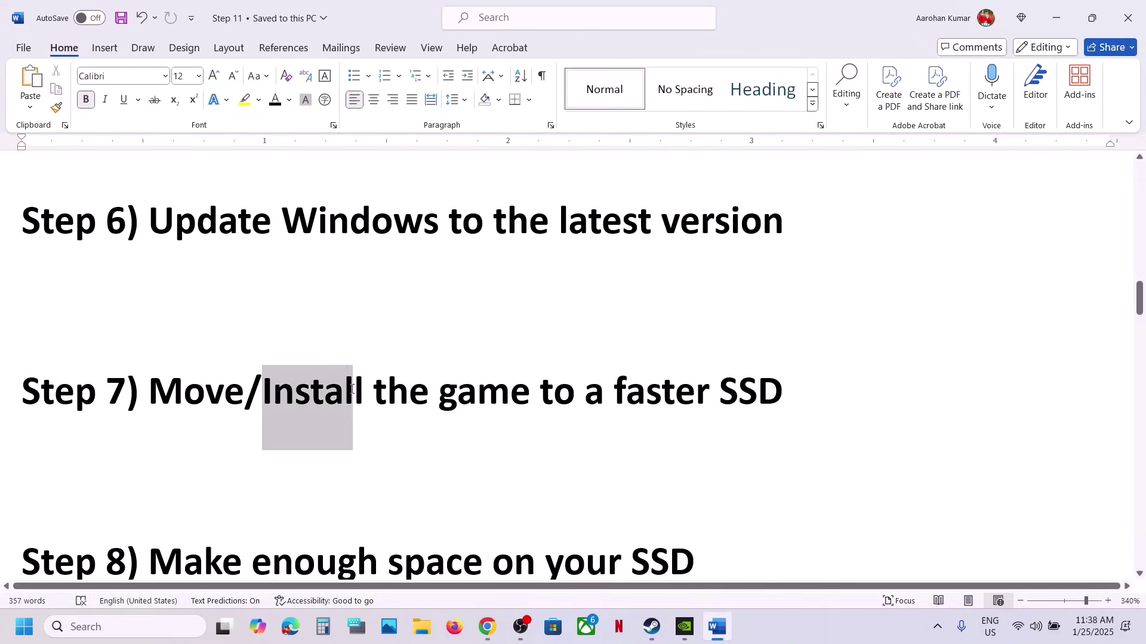
# Switch to Steam and look at the Manage options for FINAL FANTASY VII REBIRTH, including Uninstall, without choosing one
pyautogui.click(652, 631)
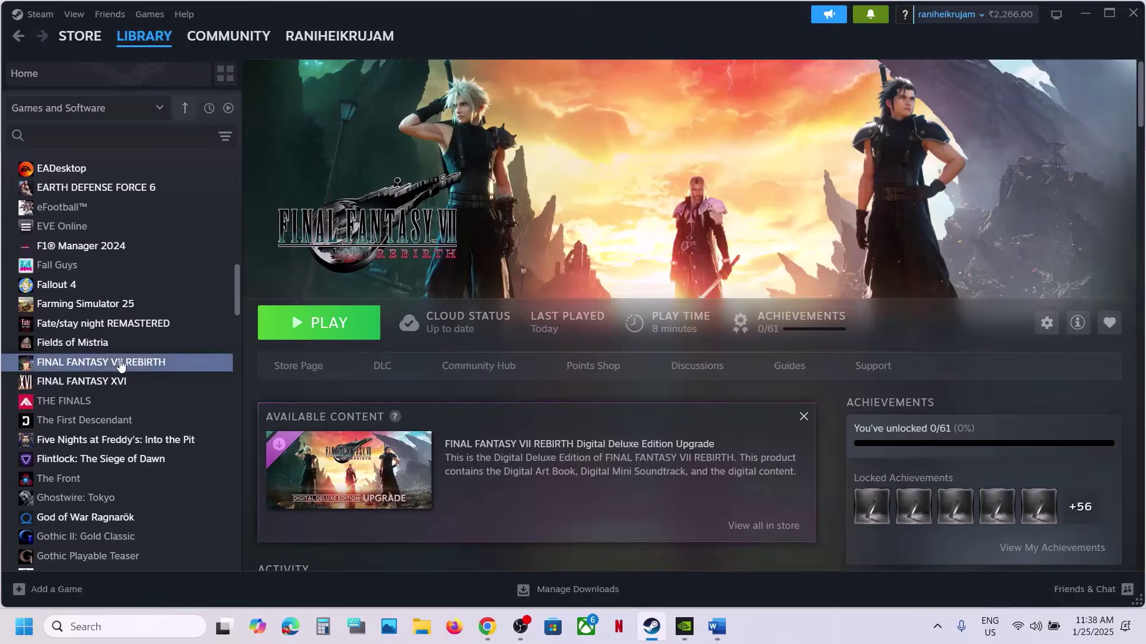
pyautogui.rightClick(101, 363)
pyautogui.moveTo(178, 450)
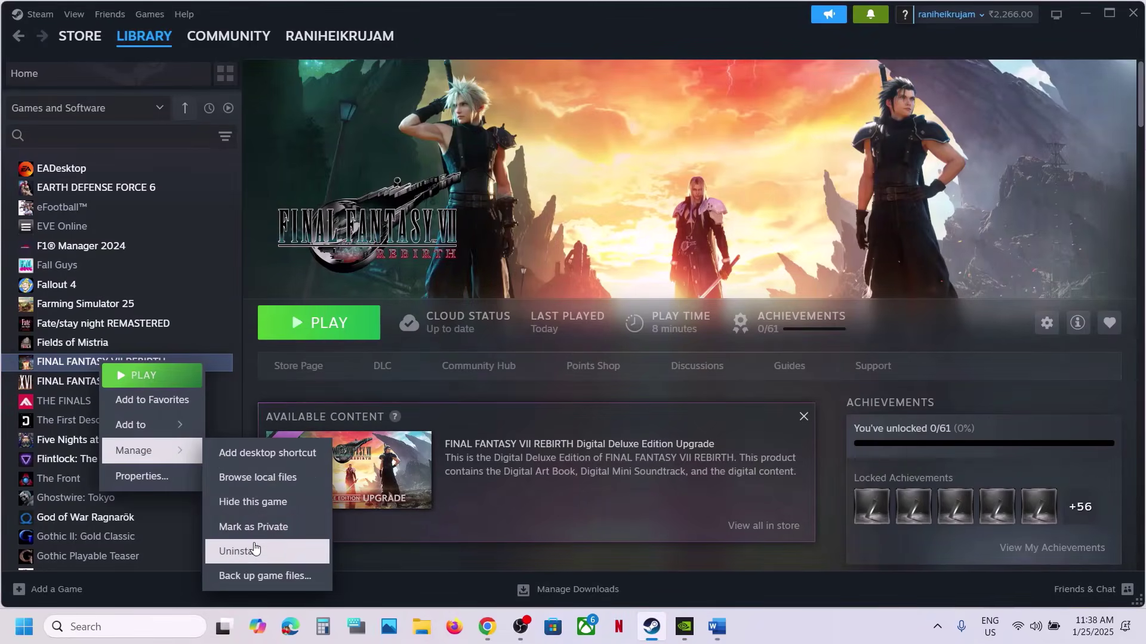
pyautogui.click(425, 240)
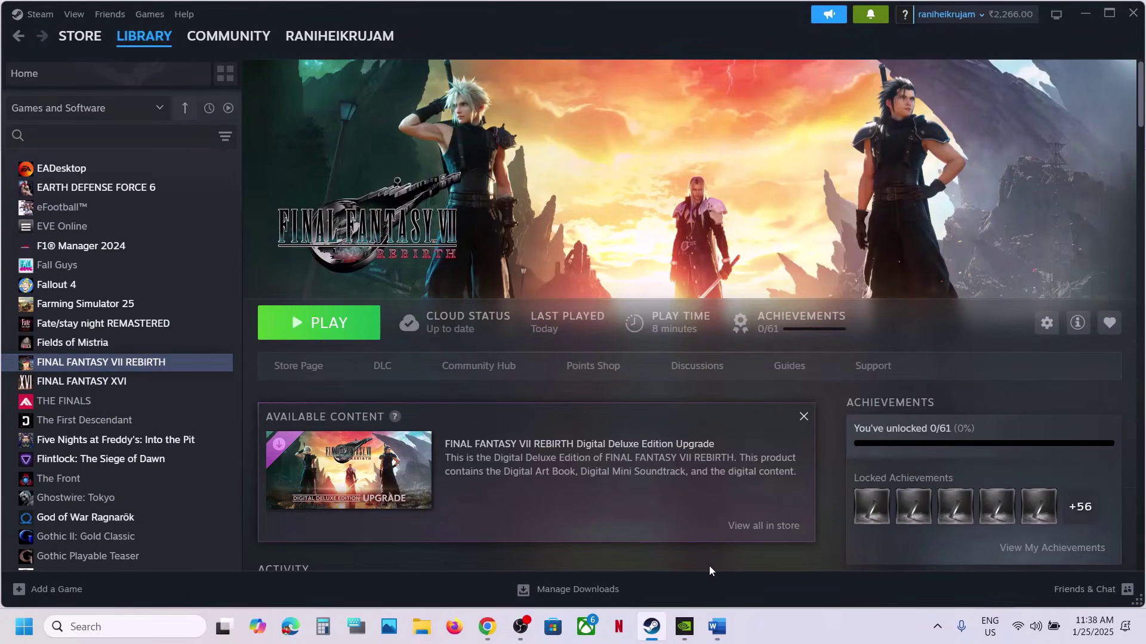
# Switch back to the Word guide, highlight "SSD" at the end of Step 7, and clear the selection
pyautogui.click(725, 630)
pyautogui.moveTo(695, 396); pyautogui.dragTo(785, 388)
pyautogui.click(362, 469)
# Highlight the Step 8 advice about making enough SSD space, and check drive C's free space in File Explorer
pyautogui.scroll(-2, 363, 470)
pyautogui.scroll(-2, 364, 468)
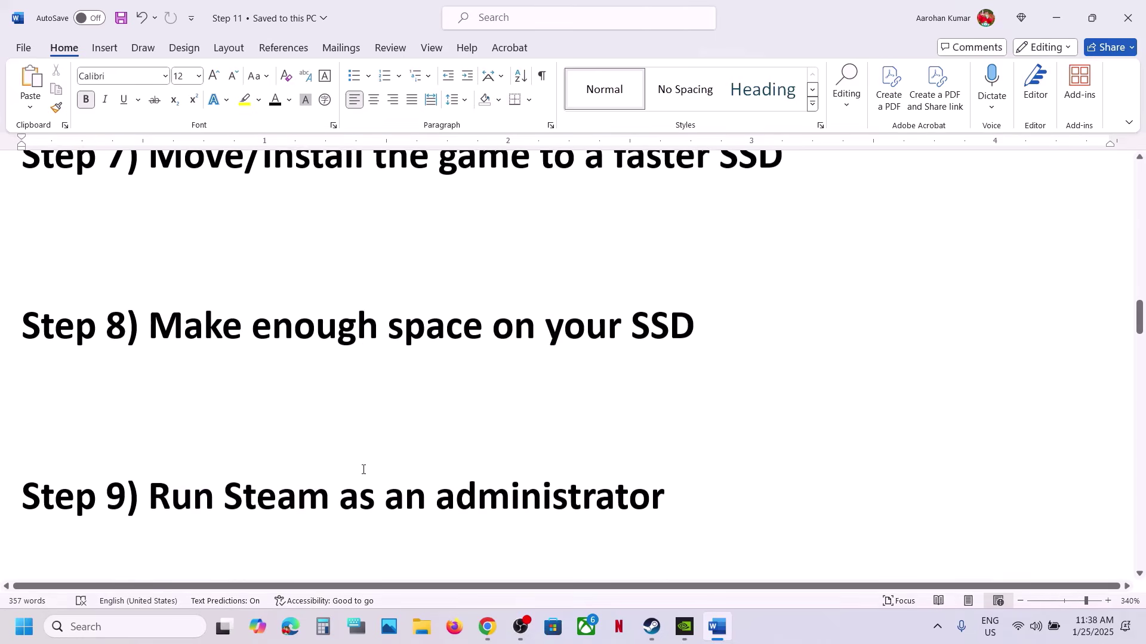
pyautogui.scroll(2, 364, 468)
pyautogui.moveTo(149, 421); pyautogui.dragTo(746, 429)
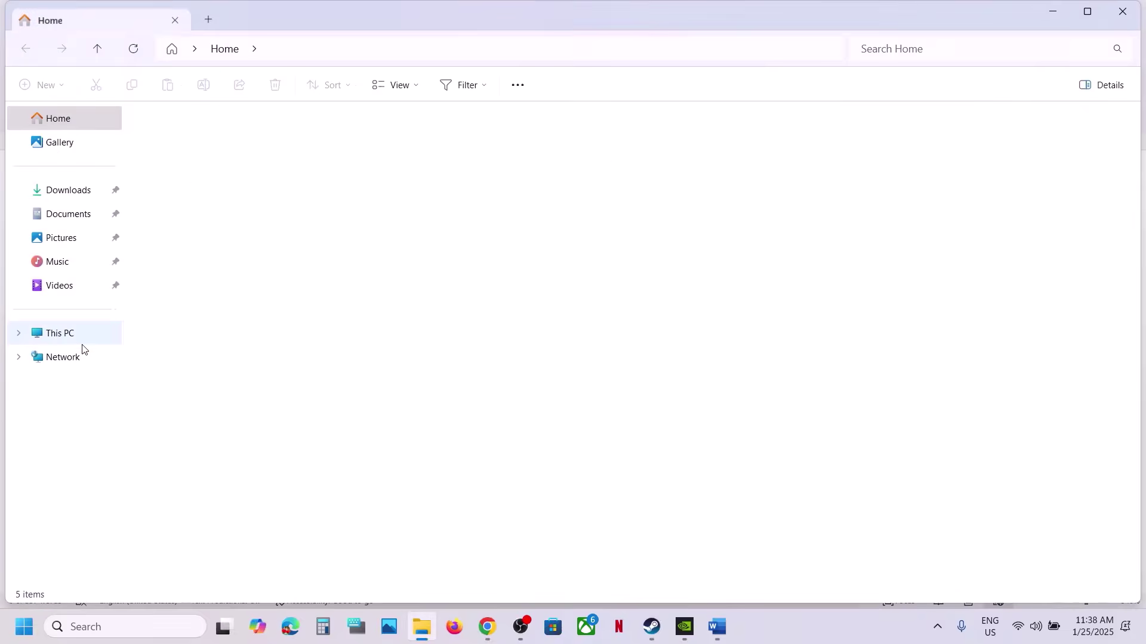
pyautogui.click(71, 334)
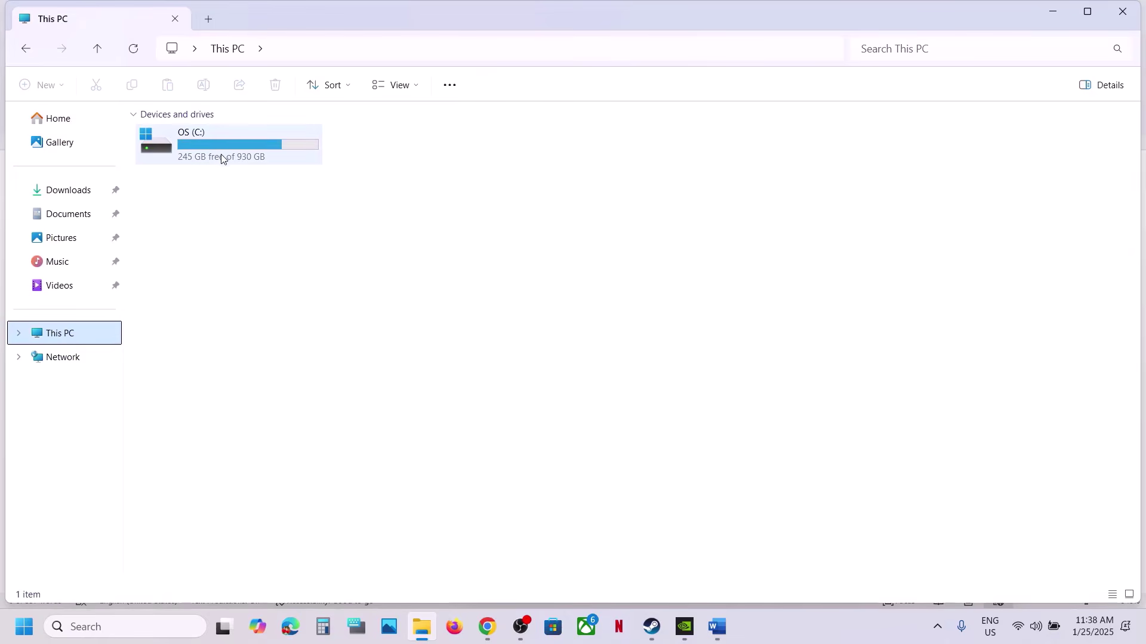
pyautogui.click(1123, 12)
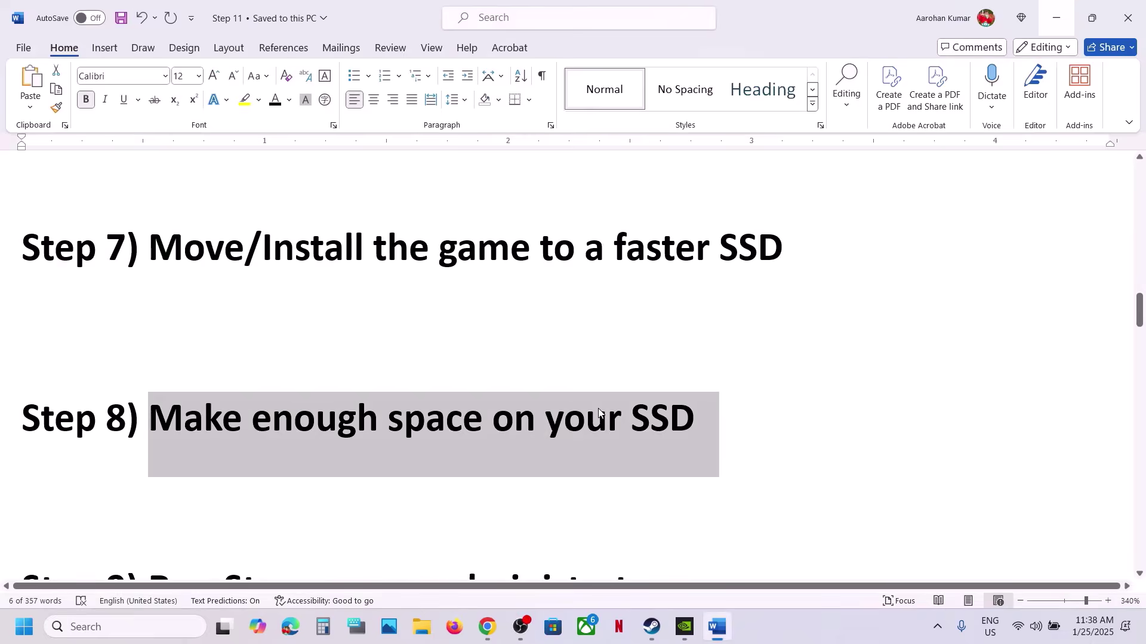
# Highlight the Step 9 advice about running Steam as an administrator, and show where to exit the Steam client
pyautogui.scroll(-2, 597, 411)
pyautogui.moveTo(165, 439); pyautogui.dragTo(767, 468)
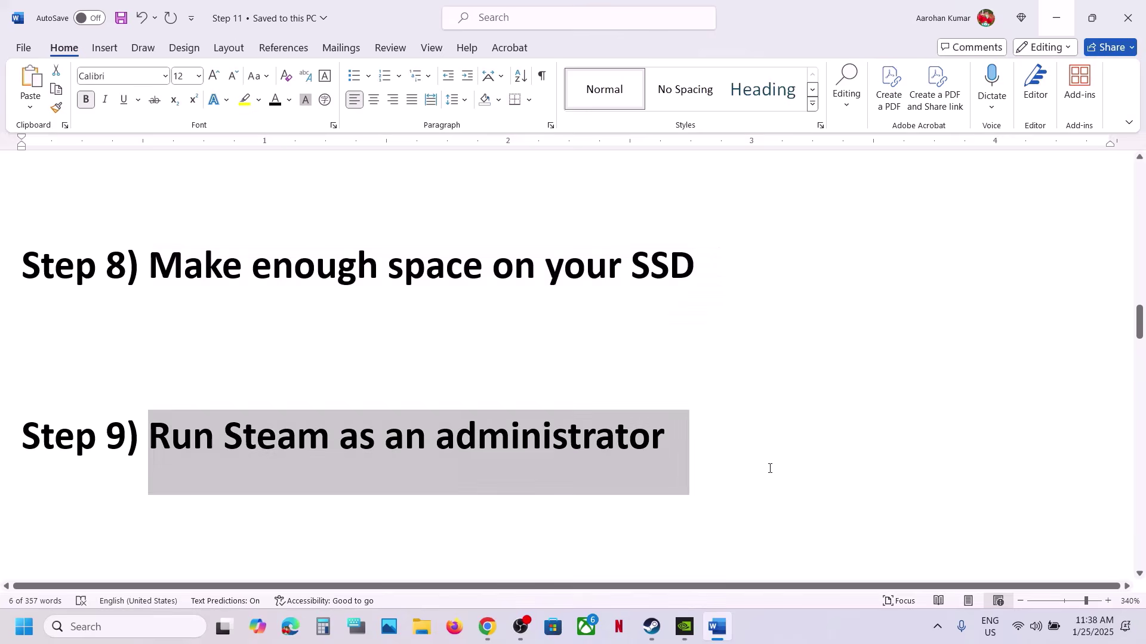
pyautogui.click(648, 635)
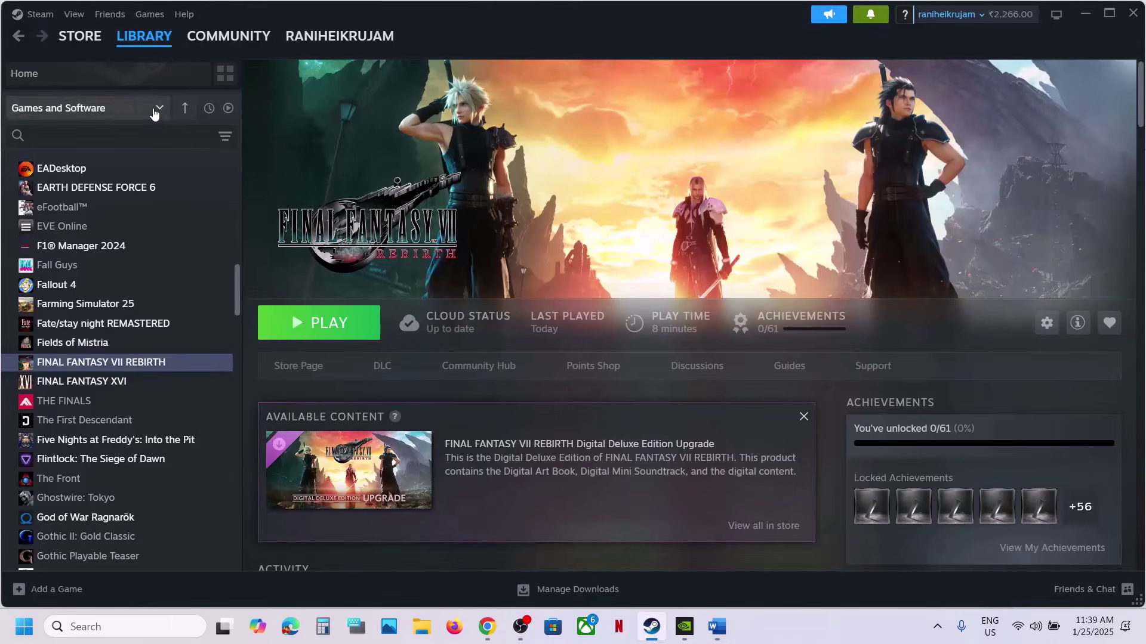
pyautogui.click(37, 14)
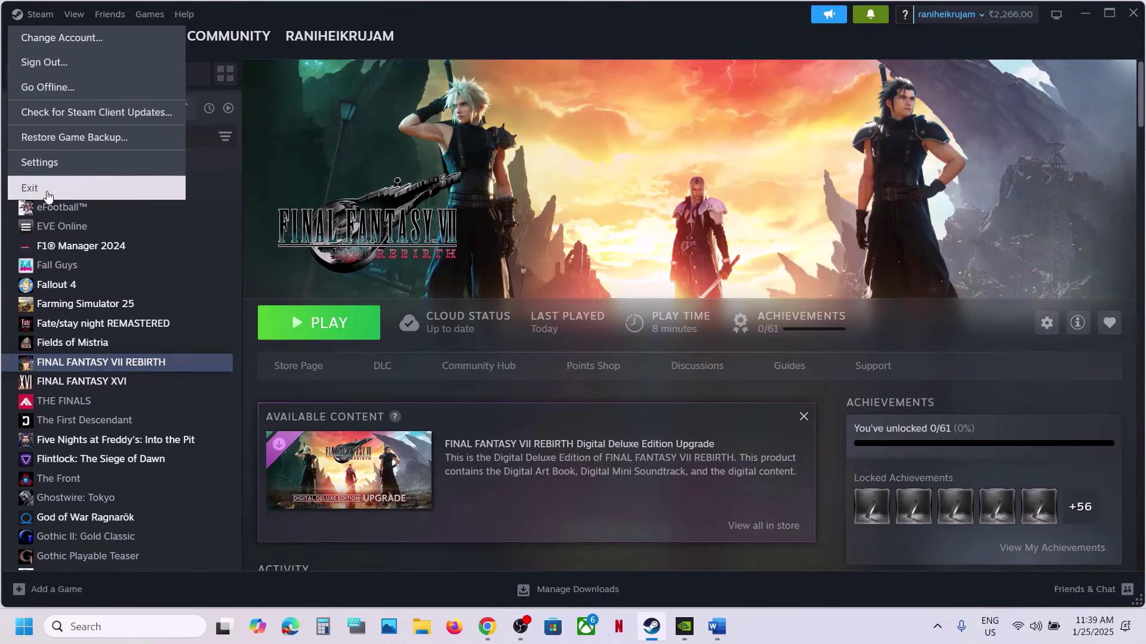
# Search Windows for steam and show the app's Run as administrator option without launching it
pyautogui.click(91, 638)
pyautogui.write('steam')
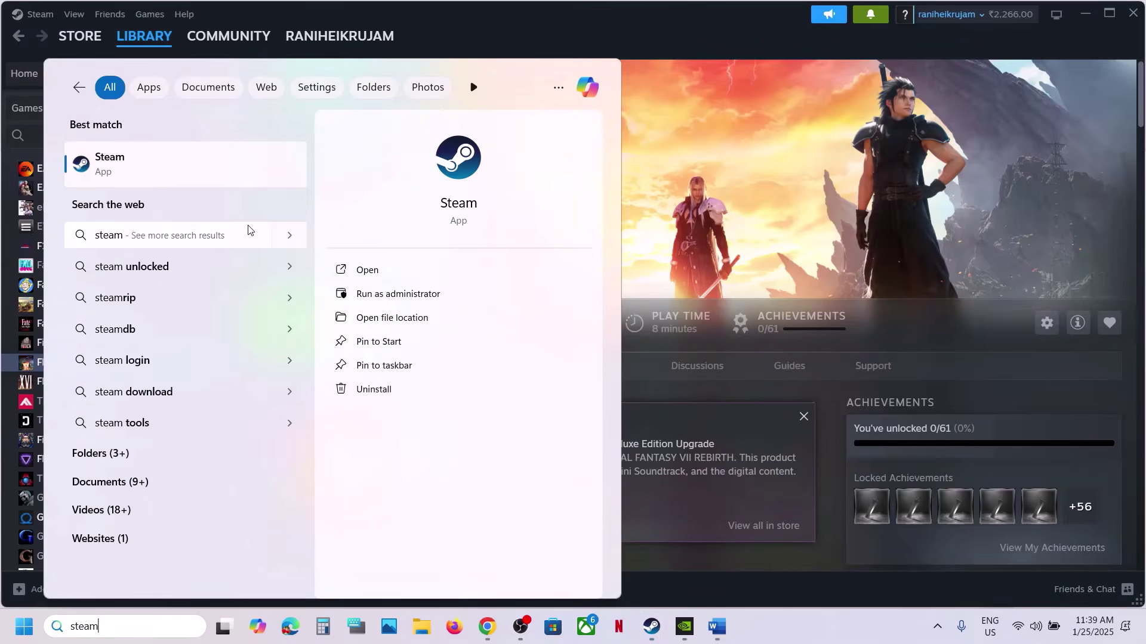
pyautogui.rightClick(162, 170)
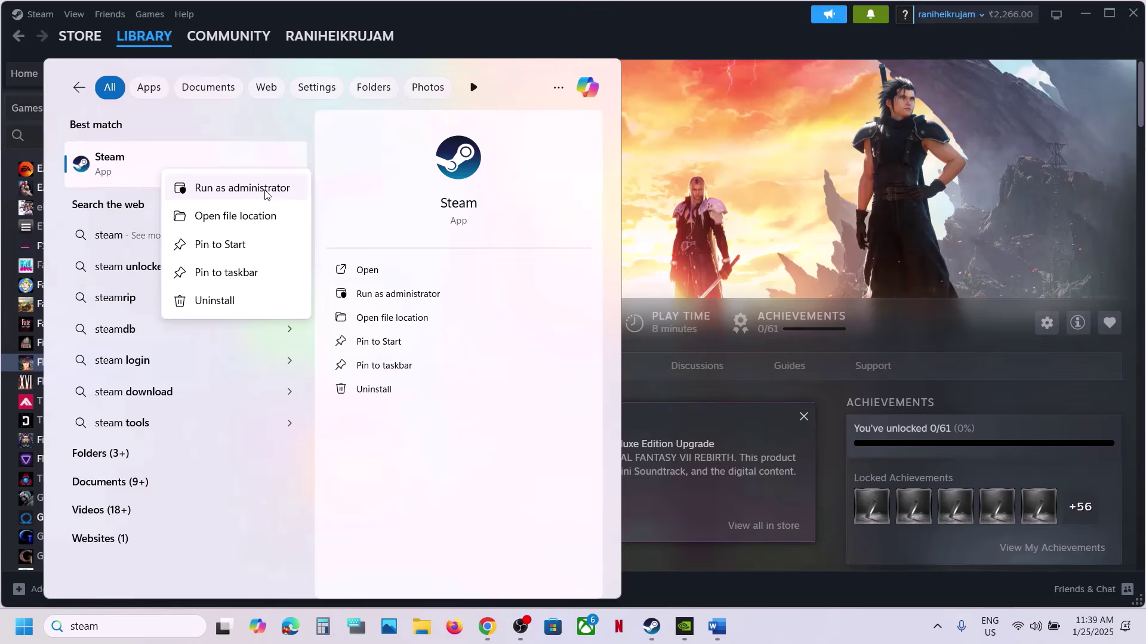
pyautogui.click(721, 191)
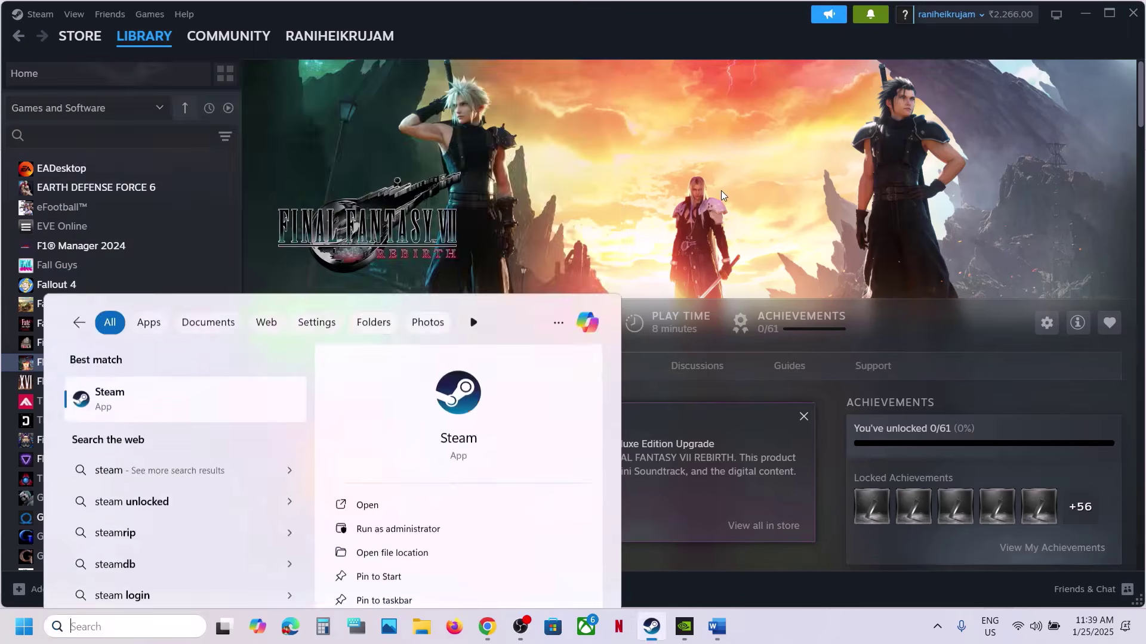
# Switch back to the Word guide and highlight the Step 10 advice on closing MSI Afterburner, rivatuner and all overclocking applications
pyautogui.click(716, 627)
pyautogui.scroll(-5, 435, 464)
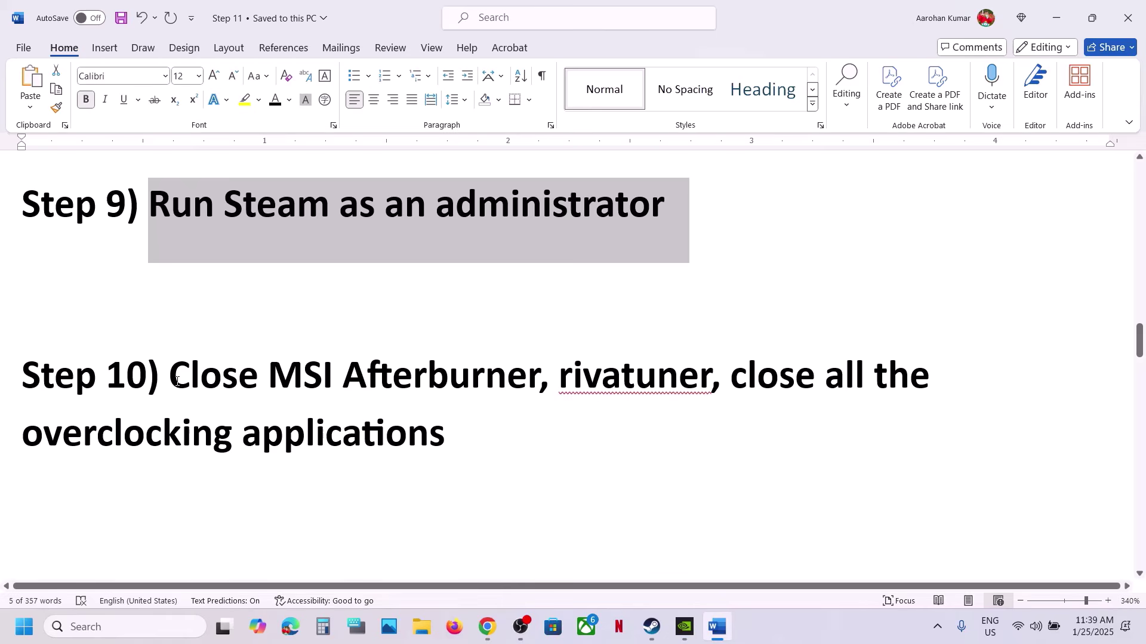
pyautogui.moveTo(178, 382); pyautogui.dragTo(488, 375)
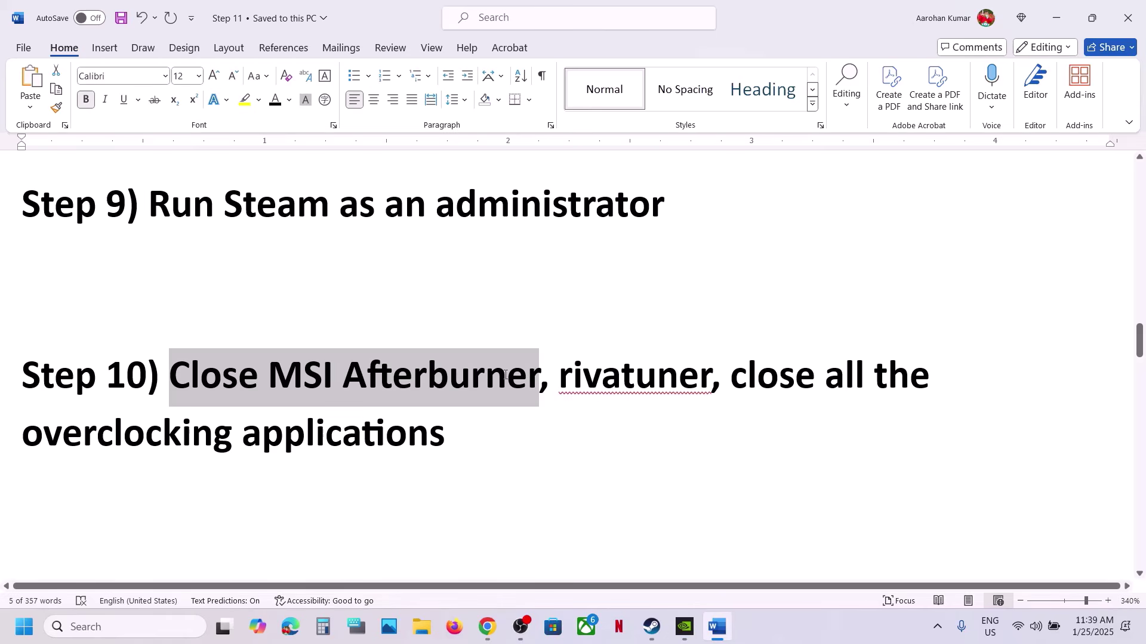
pyautogui.moveTo(504, 375); pyautogui.dragTo(710, 376)
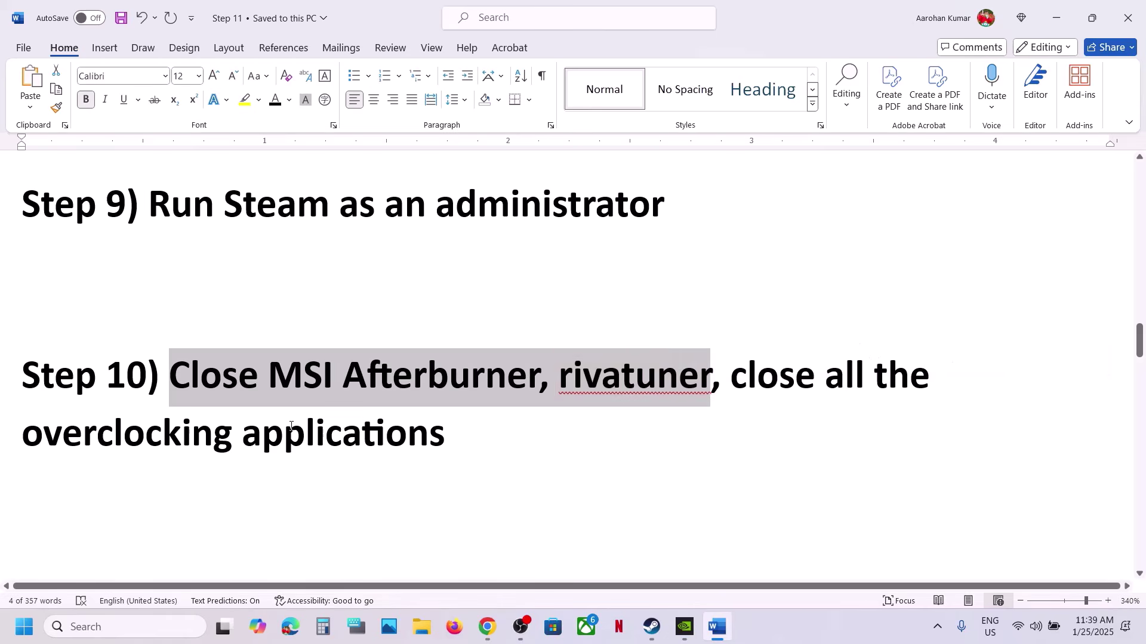
pyautogui.moveTo(56, 438); pyautogui.dragTo(497, 440)
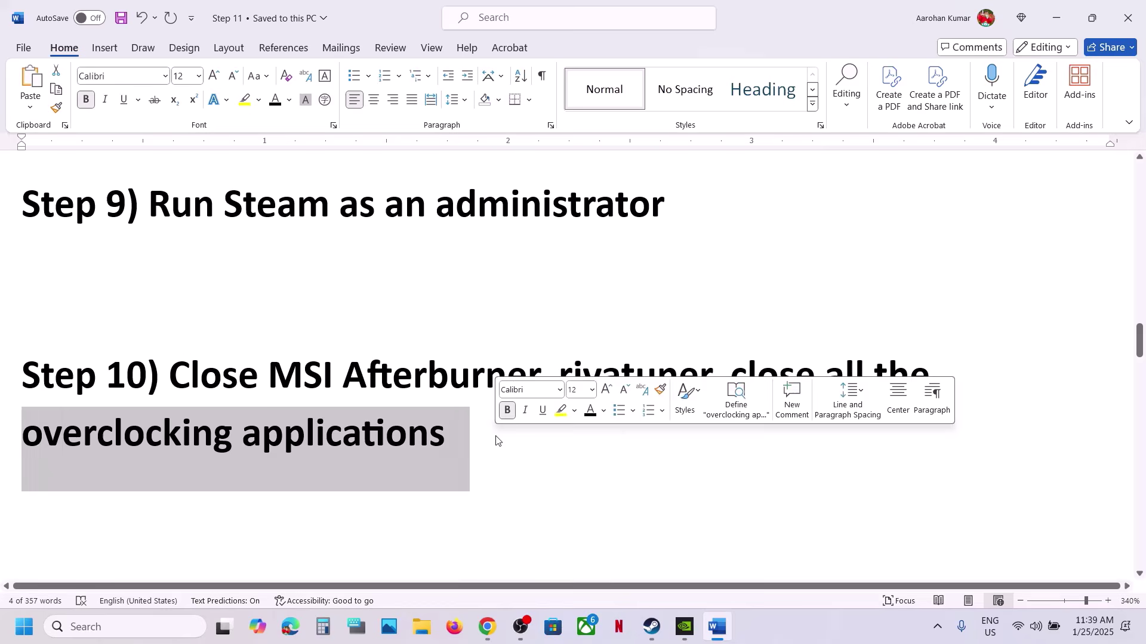
pyautogui.keyDown('ctrl'); pyautogui.click(495, 413); pyautogui.keyUp('ctrl')
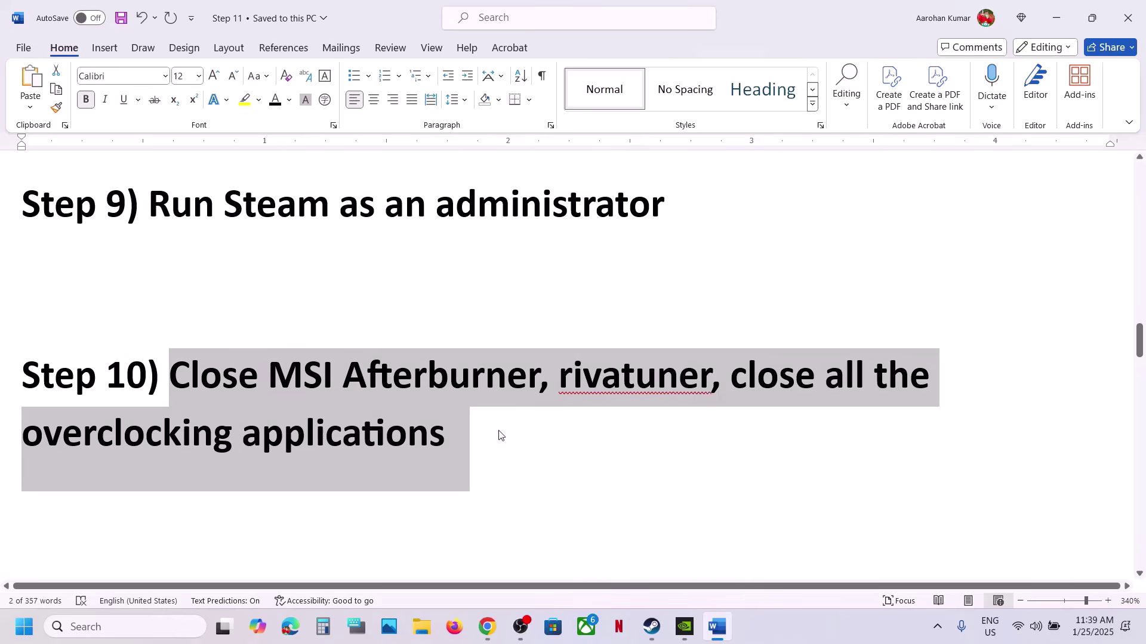
# Highlight the Step 11 advice on renaming or deleting the save game files, including its warning about losing all game progress
pyautogui.click(499, 431)
pyautogui.scroll(-4, 499, 431)
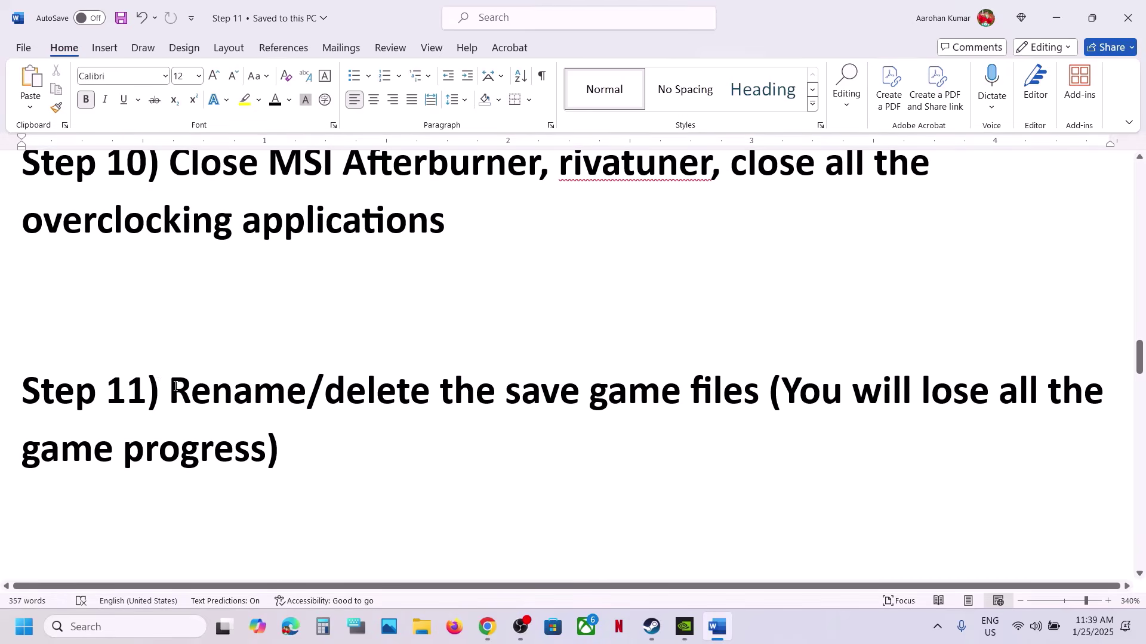
pyautogui.moveTo(356, 404); pyautogui.dragTo(731, 410)
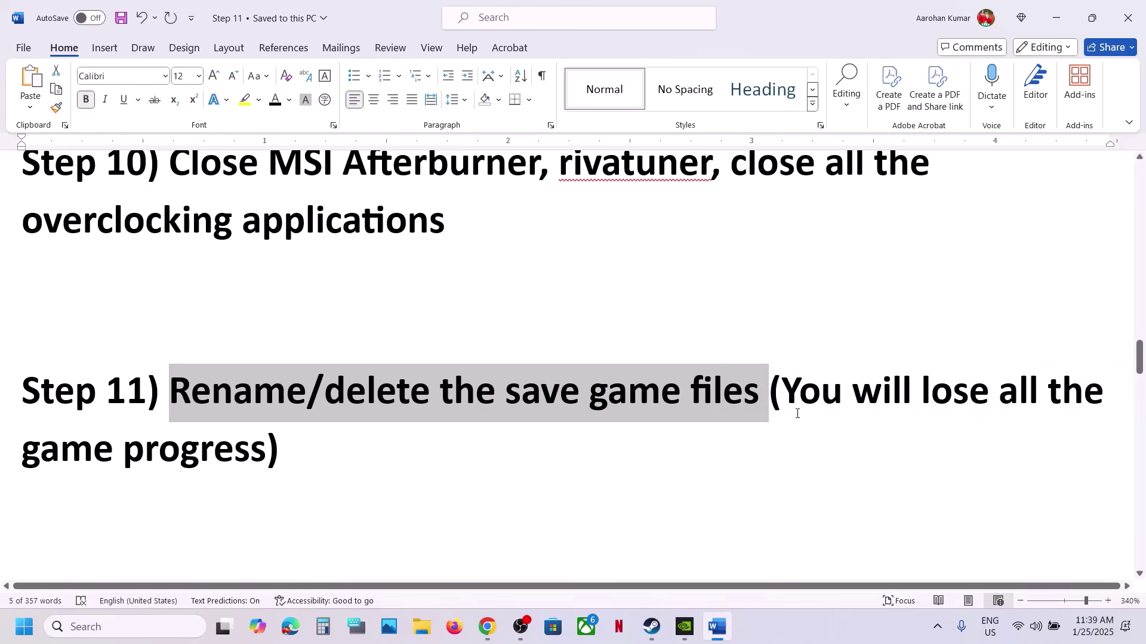
pyautogui.moveTo(793, 394); pyautogui.dragTo(251, 449)
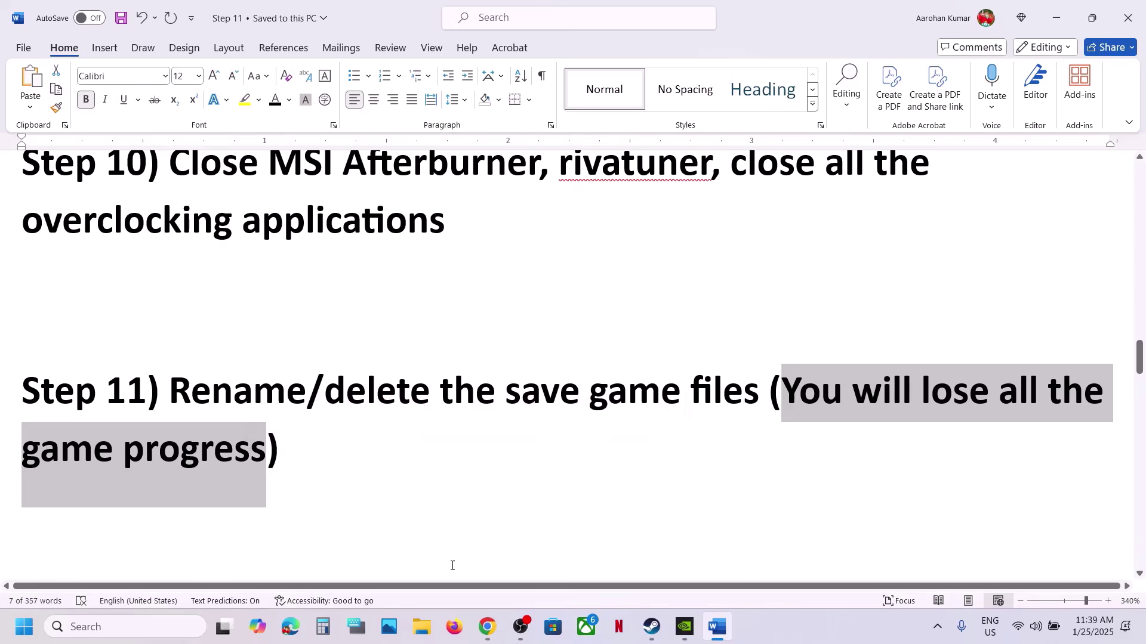
# Switch to File Explorer, open My Games inside Documents, and select the FINAL FANTASY VII REBIRTH folder
pyautogui.click(421, 627)
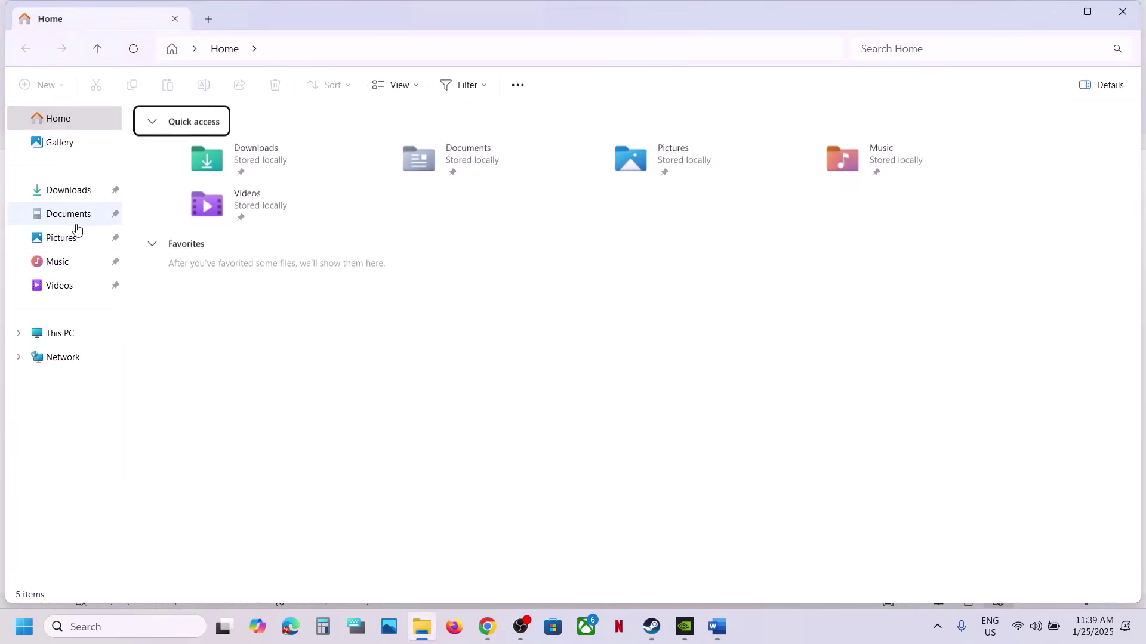
pyautogui.click(74, 220)
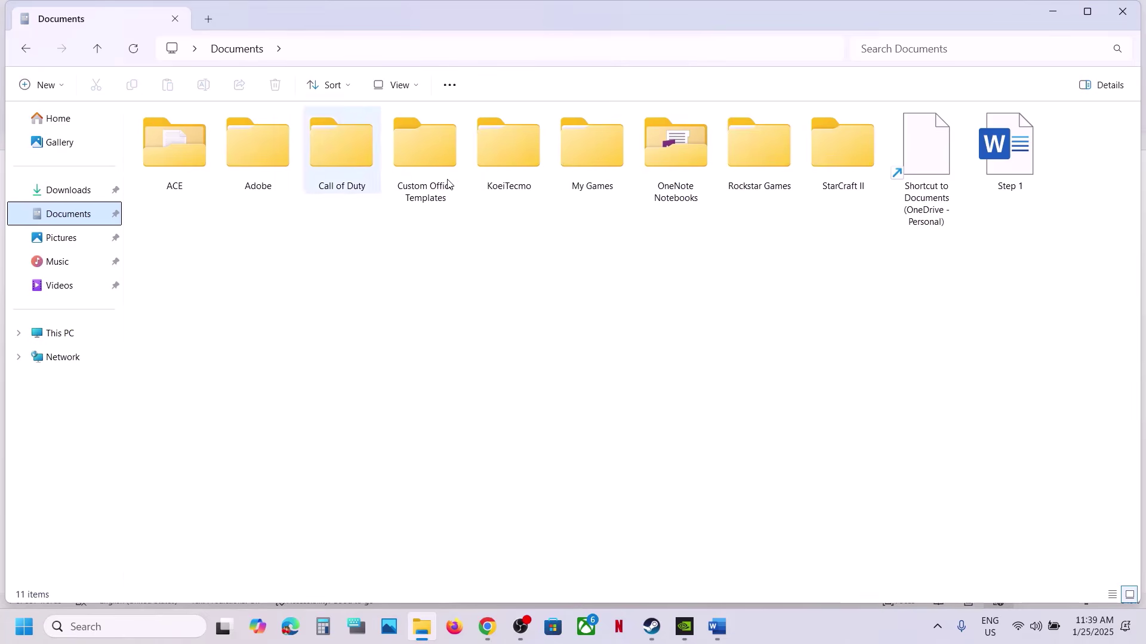
pyautogui.doubleClick(603, 170)
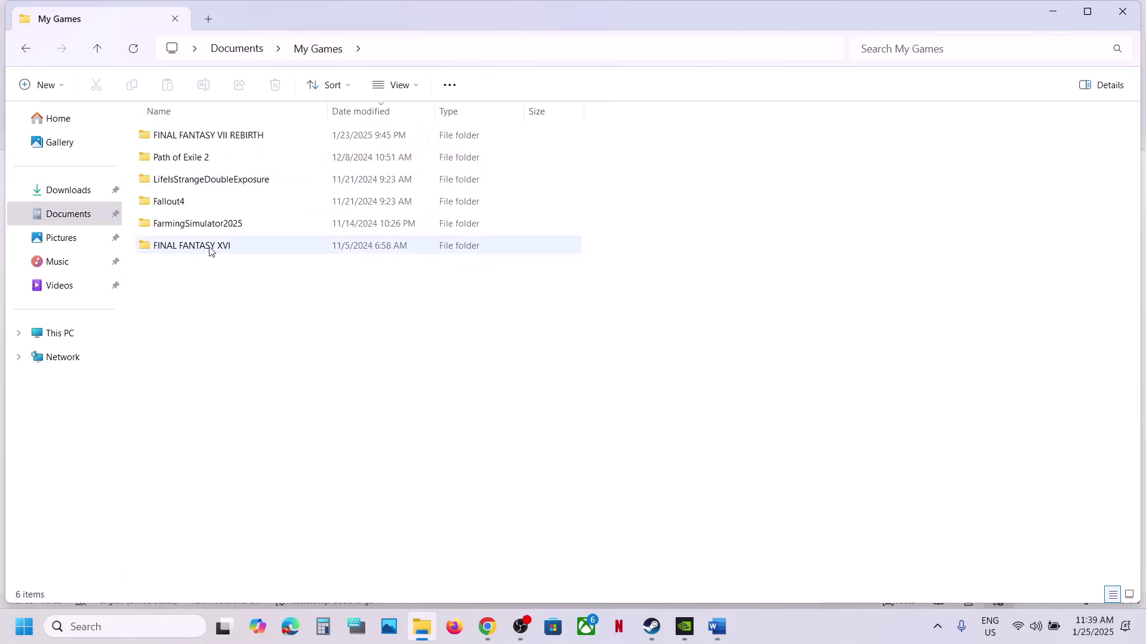
pyautogui.click(227, 137)
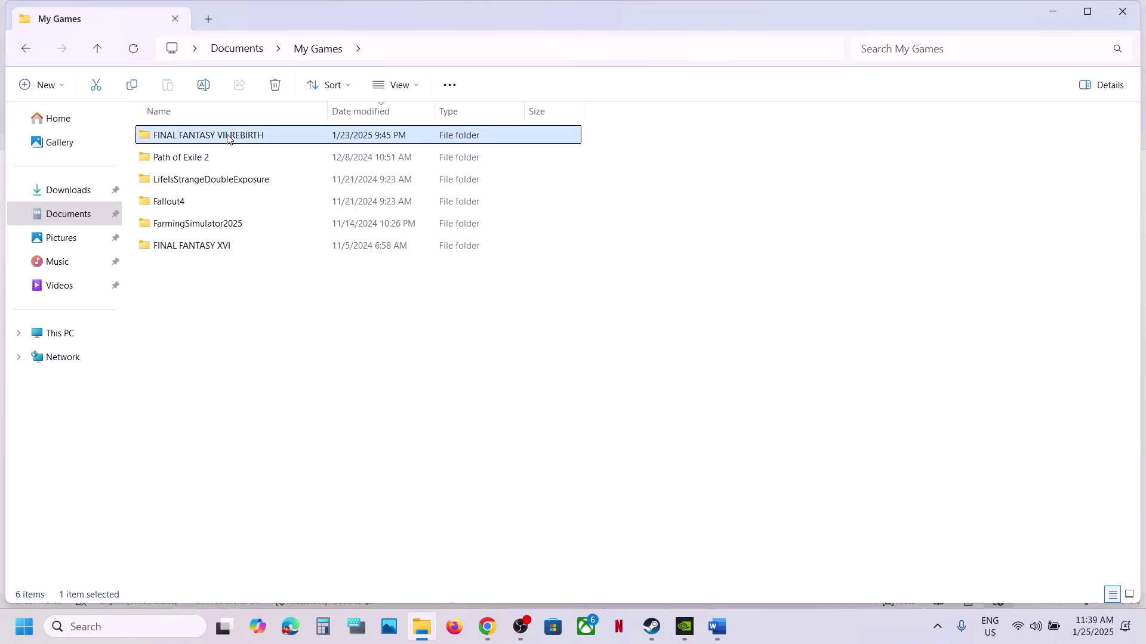
pyautogui.rightClick(251, 139)
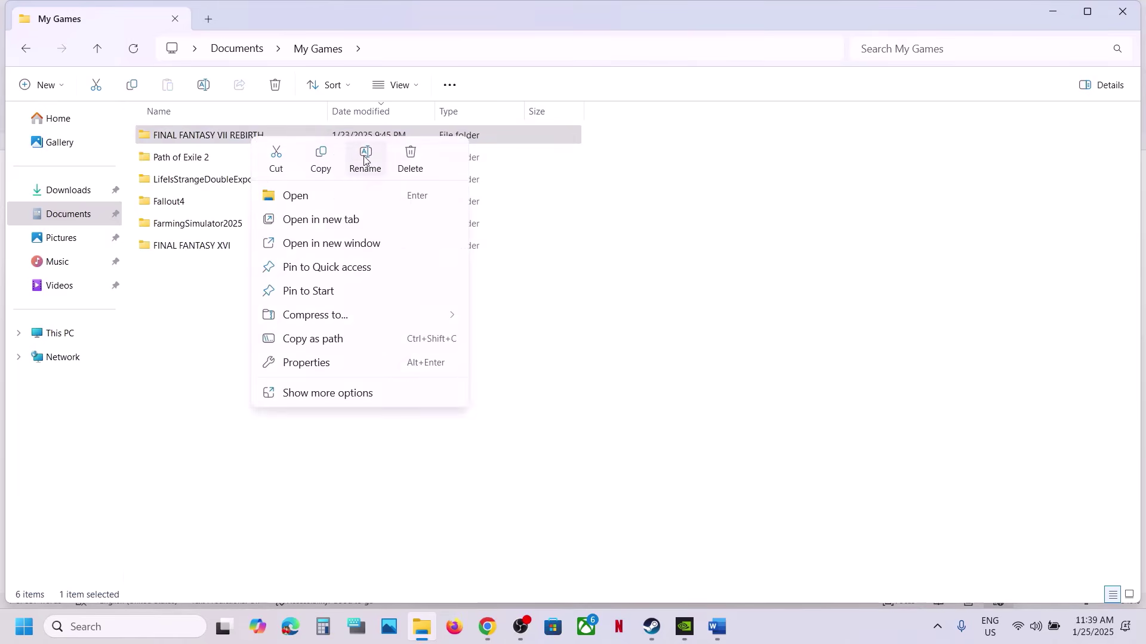
pyautogui.click(366, 158)
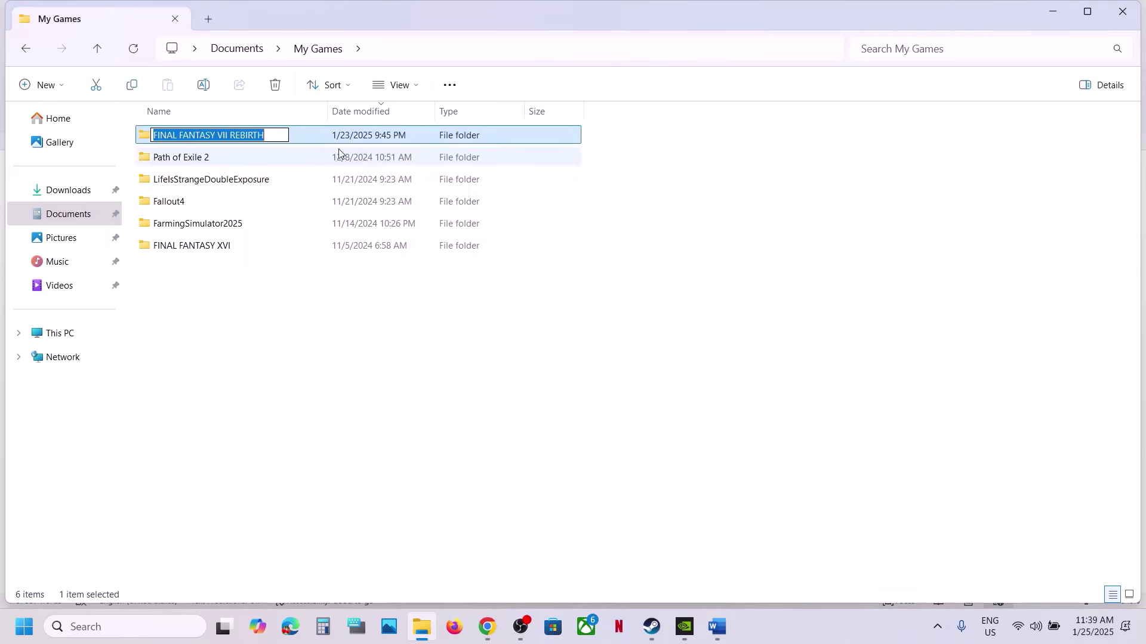
pyautogui.click(276, 137)
pyautogui.click(329, 343)
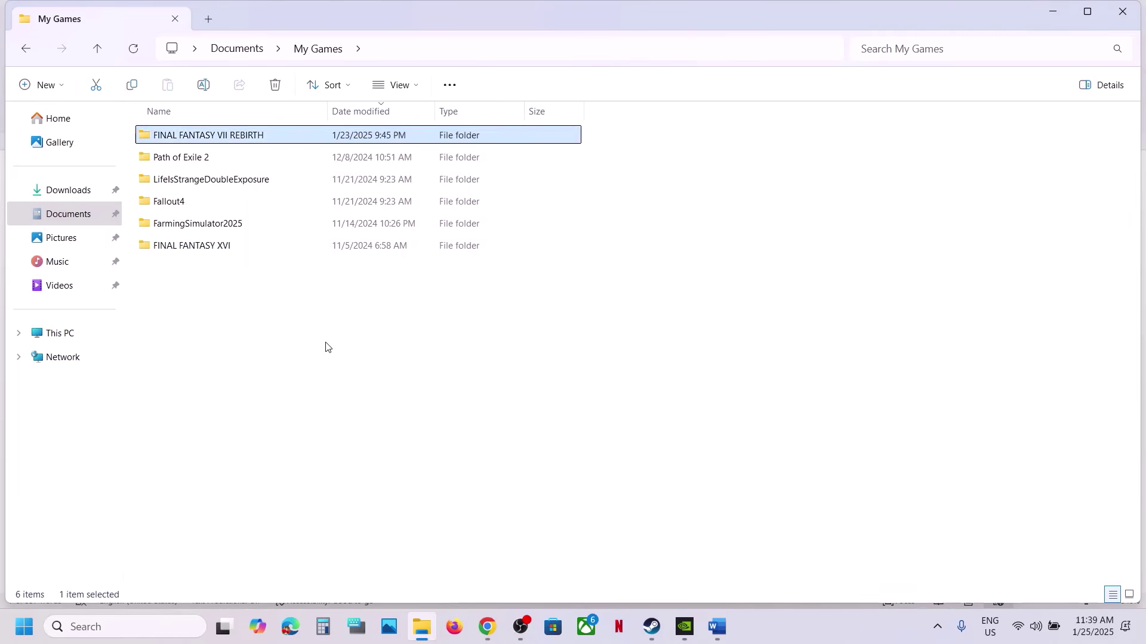
pyautogui.rightClick(249, 140)
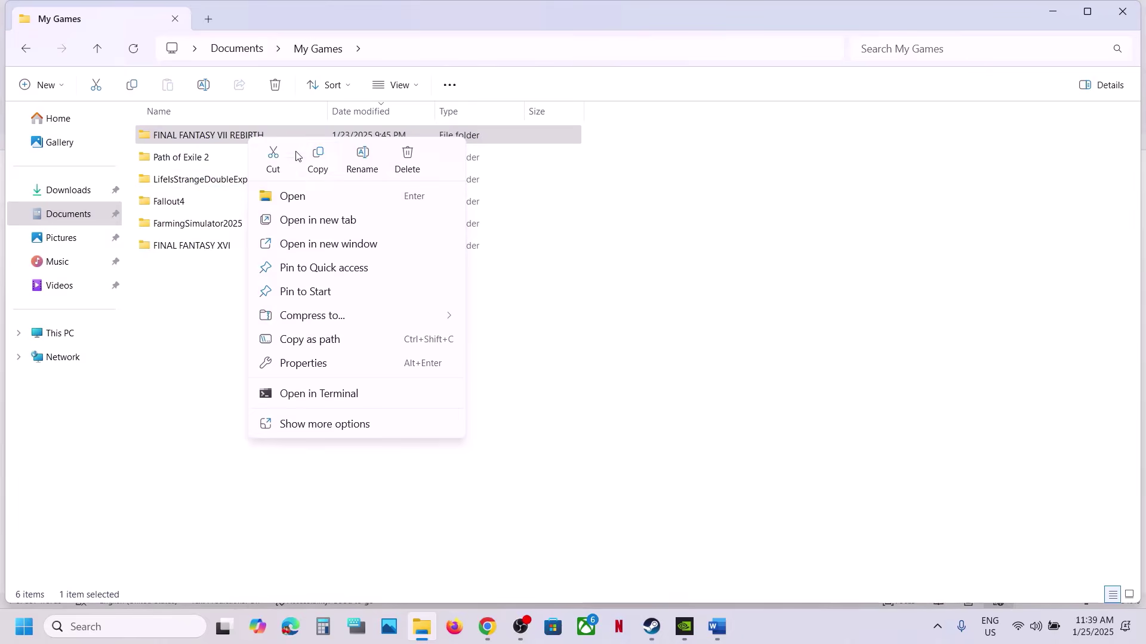
pyautogui.click(182, 333)
# Rename the FINAL FANTASY VII REBIRTH folder as FINAL FANTASY VII REBIRTH.old
pyautogui.click(260, 138)
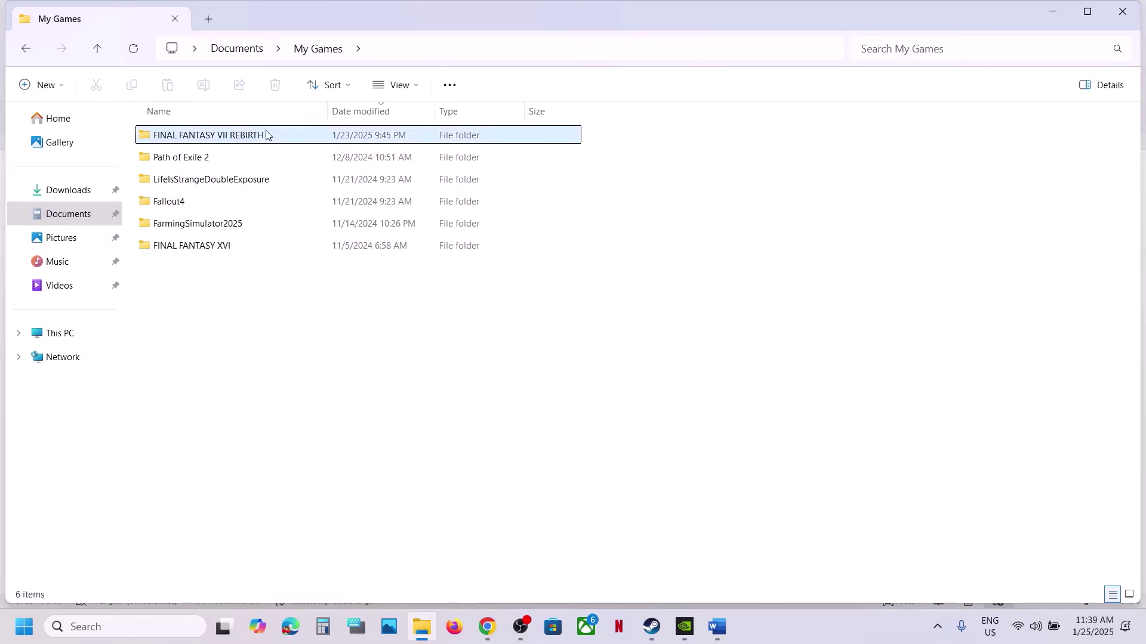
pyautogui.rightClick(261, 139)
pyautogui.click(374, 152)
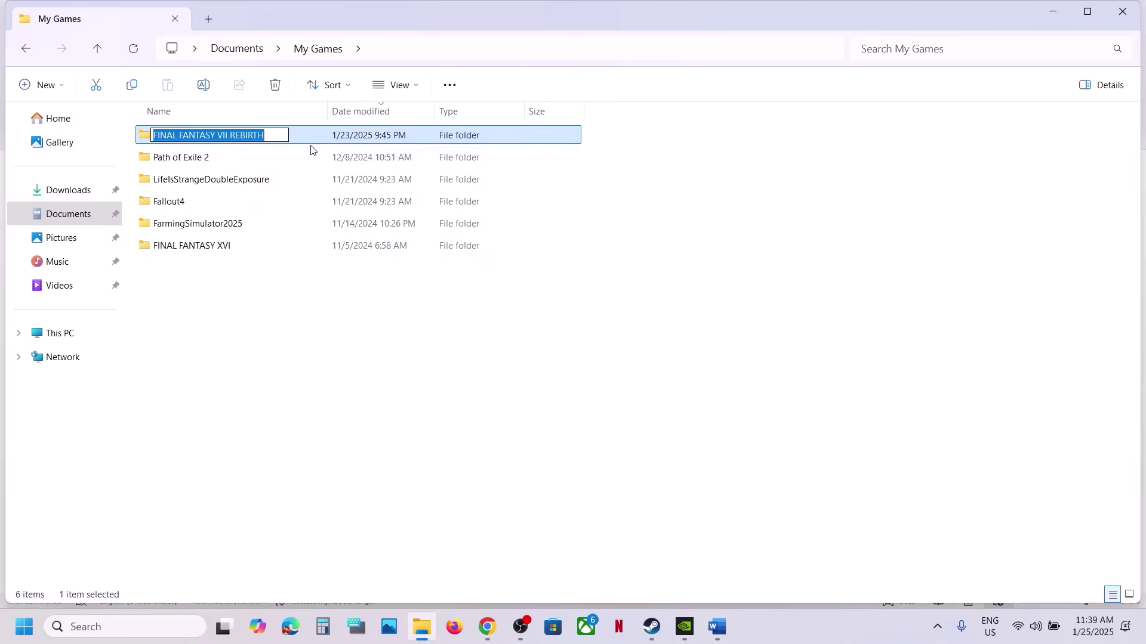
pyautogui.click(272, 136)
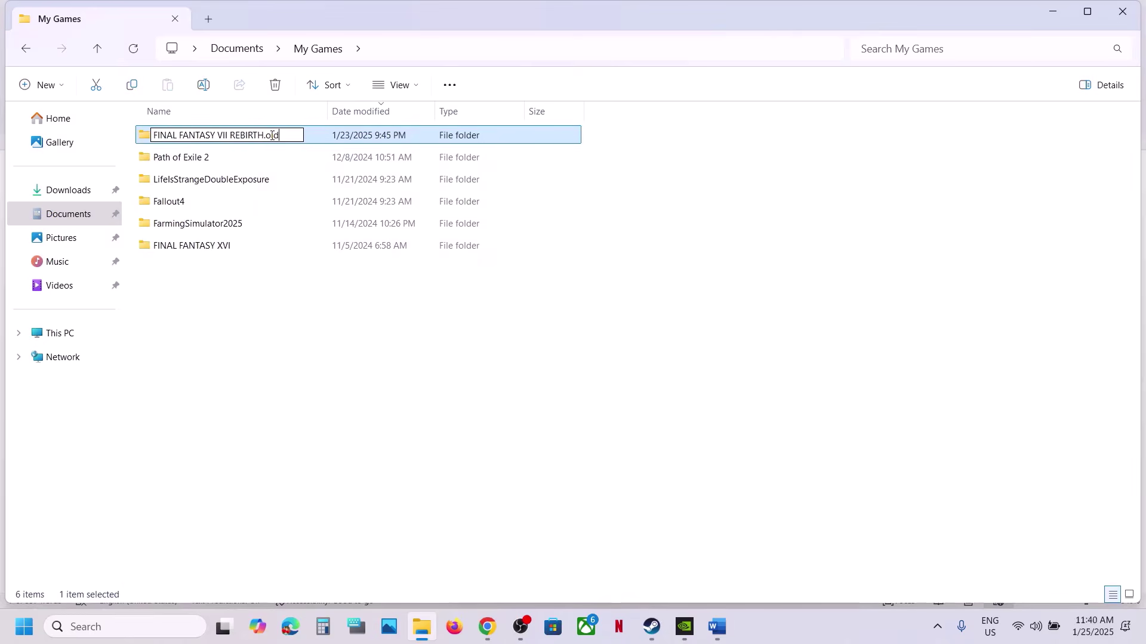
pyautogui.click(276, 299)
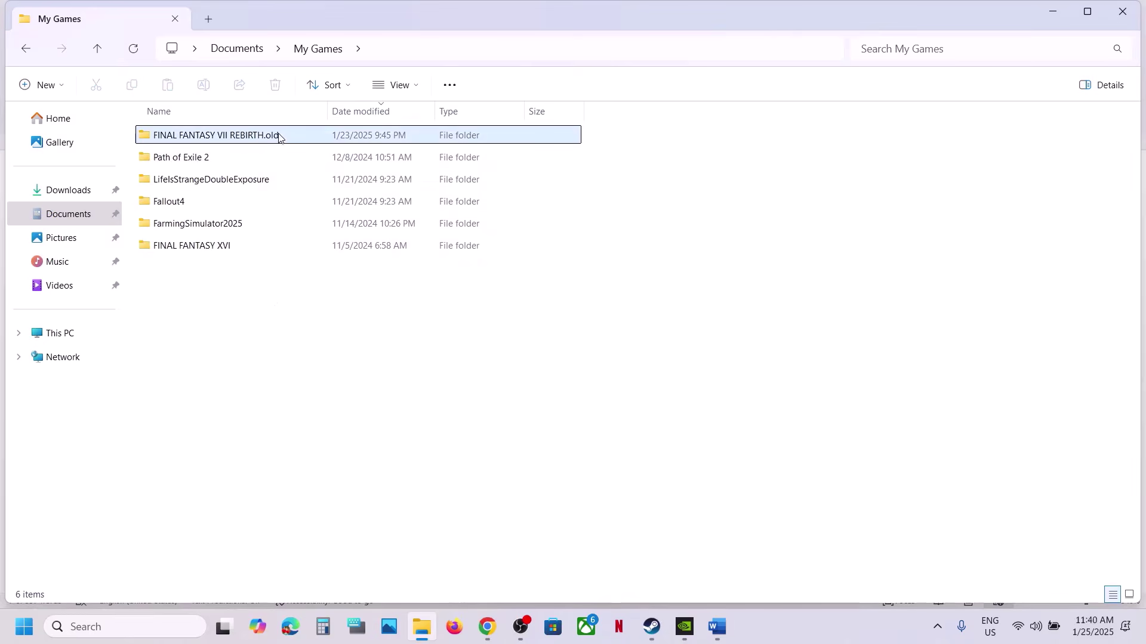
pyautogui.rightClick(261, 138)
pyautogui.click(560, 422)
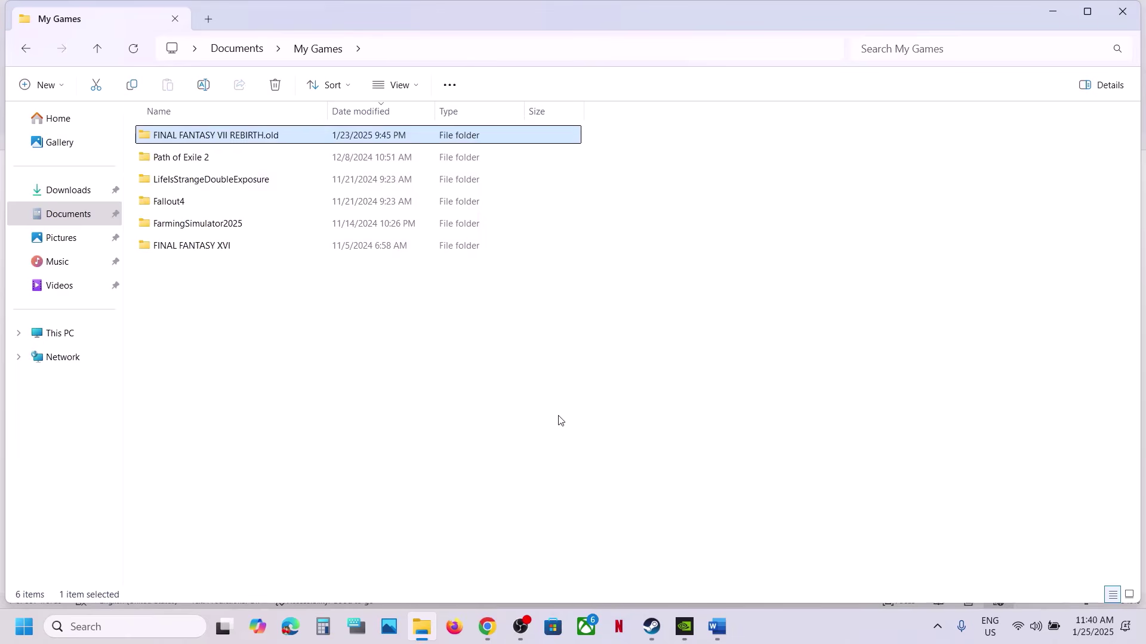
pyautogui.click(561, 421)
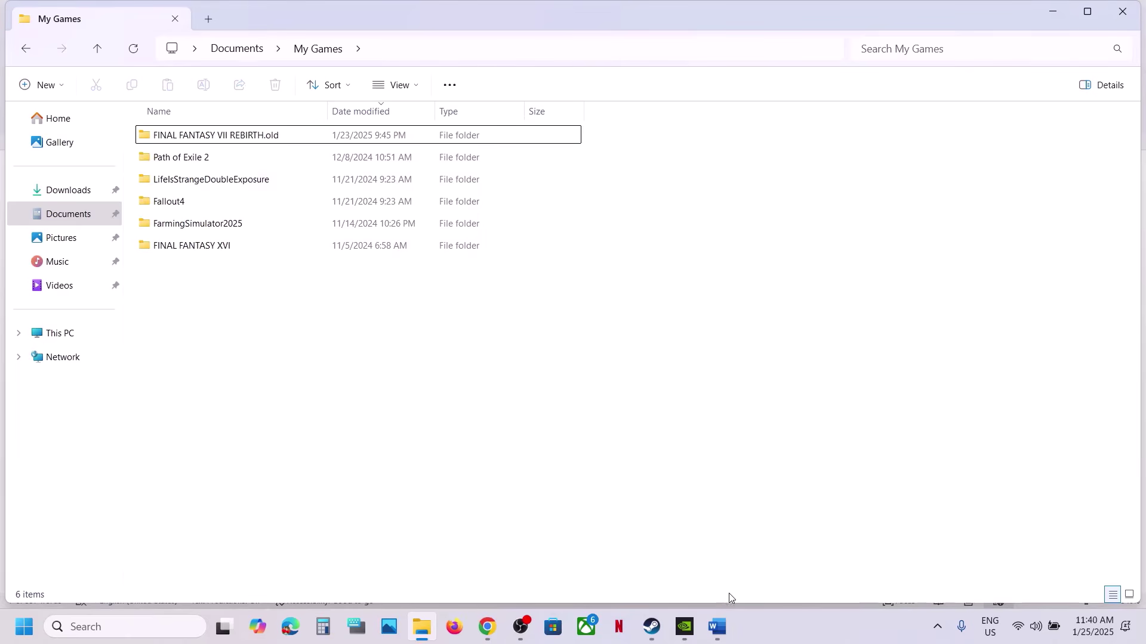
# Show the game's page in Steam, and highlight the Step 12 advice in the Word guide on AMD optional driver 25.1.1
pyautogui.click(660, 632)
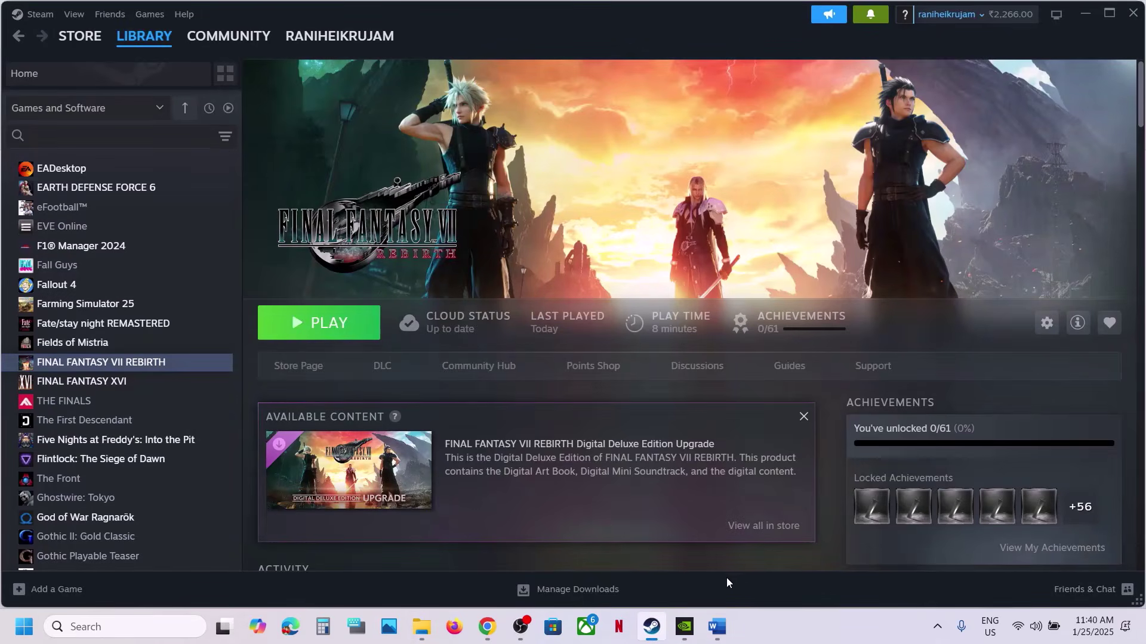
pyautogui.click(717, 626)
pyautogui.scroll(-3, 455, 435)
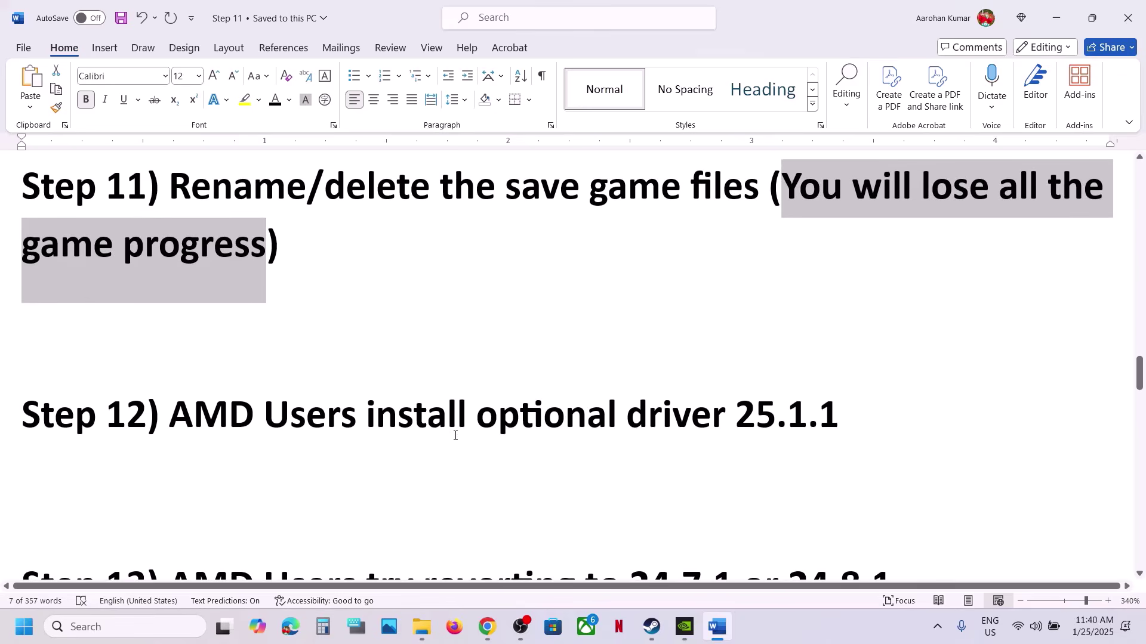
pyautogui.moveTo(193, 410); pyautogui.dragTo(859, 400)
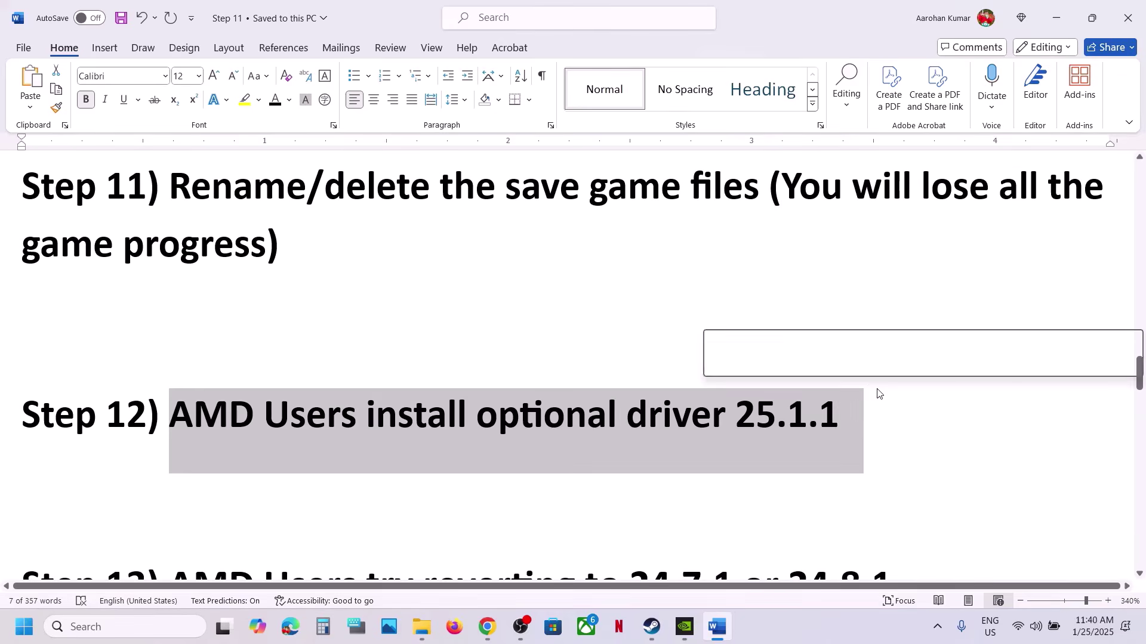
pyautogui.click(857, 404)
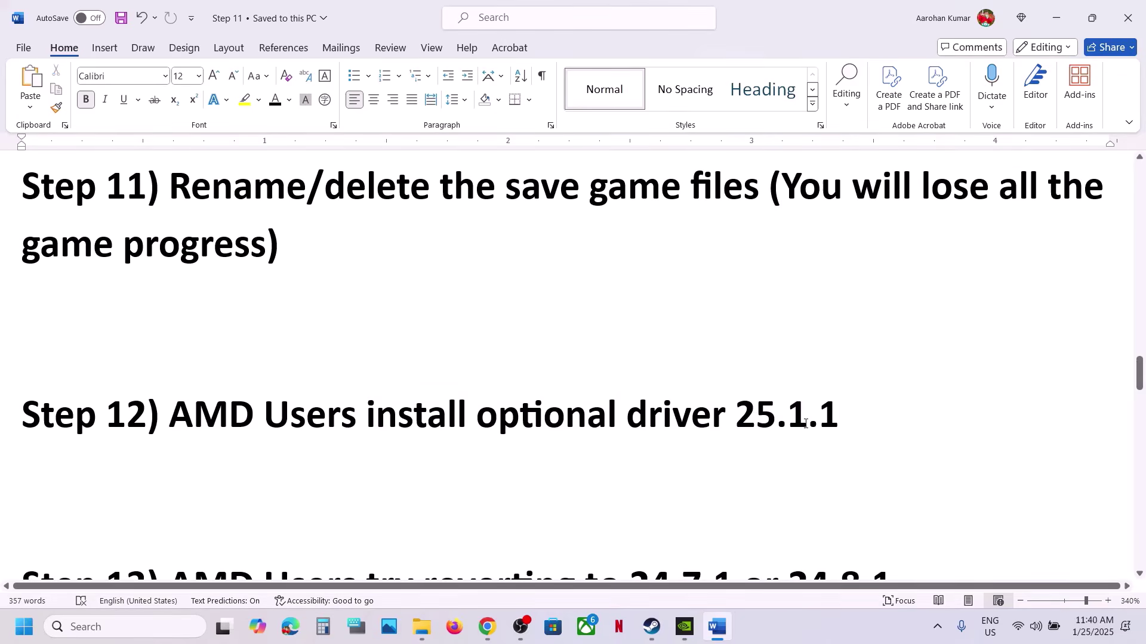
pyautogui.moveTo(853, 418); pyautogui.dragTo(263, 418)
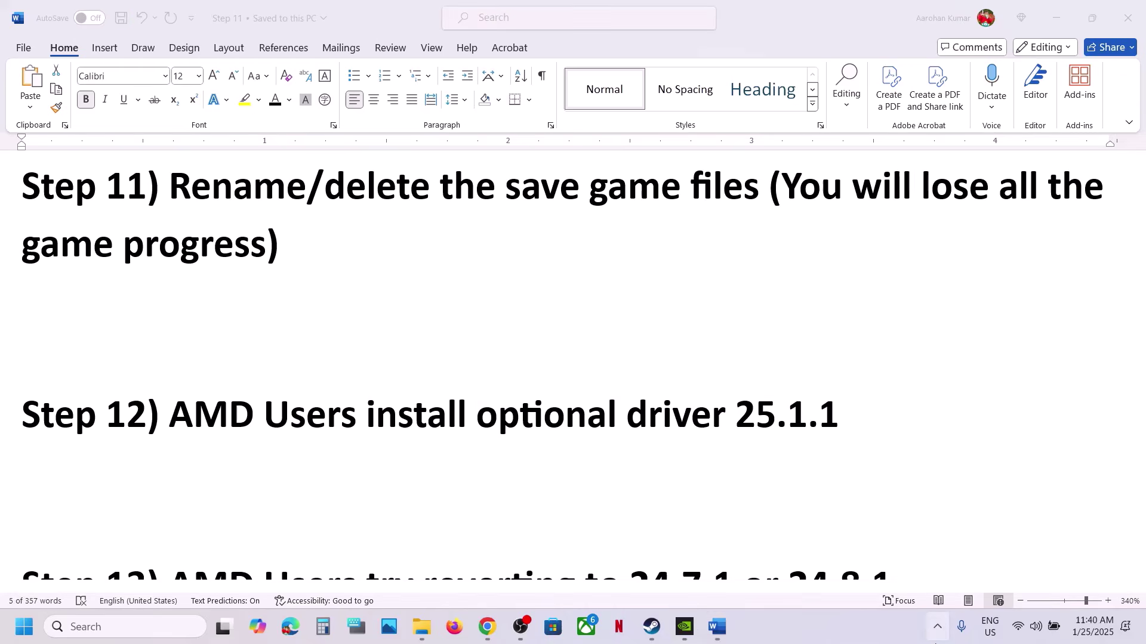
pyautogui.click(938, 626)
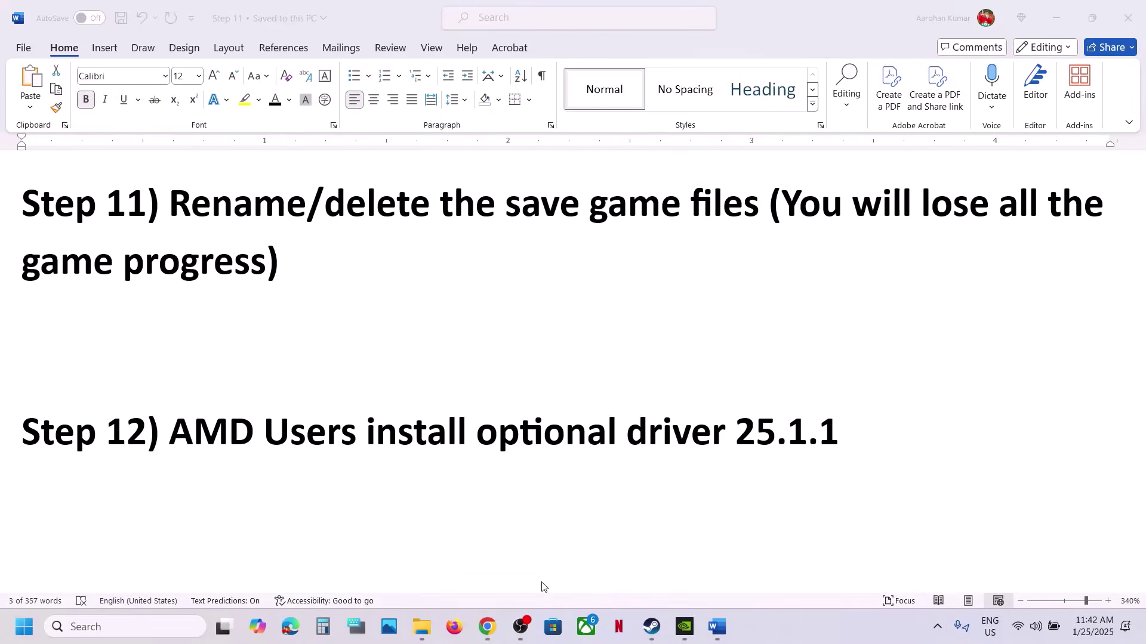
# Switch to Chrome, open AMD's Adrenalin Edition 25.1.1 Optional Update release notes, and highlight FINAL FANTASY VII REBIRTH under New Game Support
pyautogui.click(477, 629)
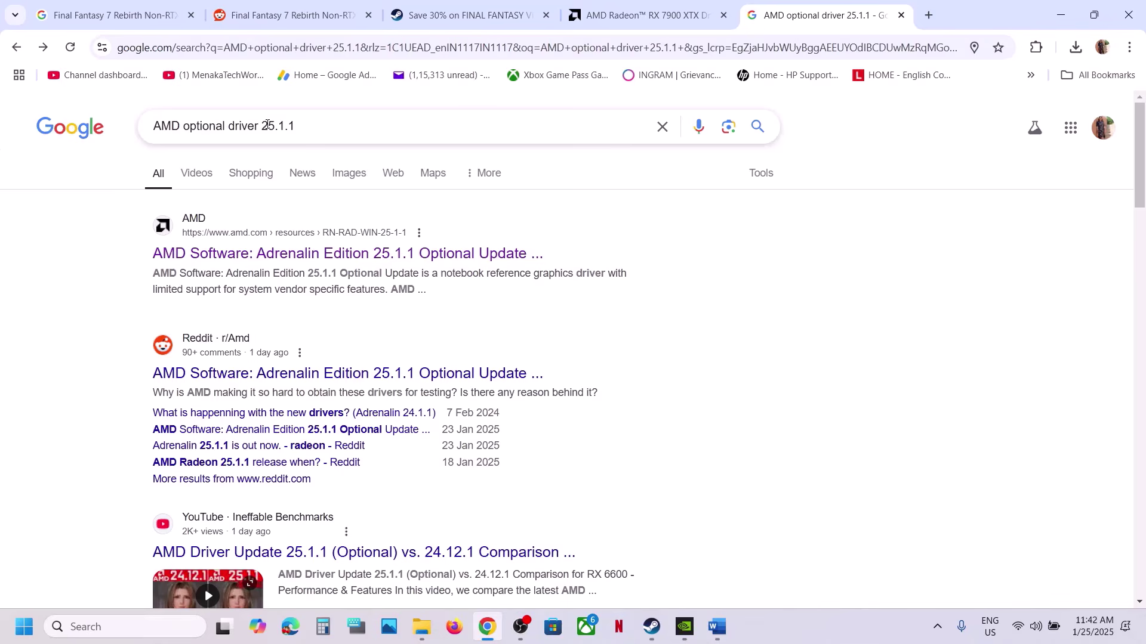
pyautogui.click(291, 254)
pyautogui.scroll(-1, 232, 353)
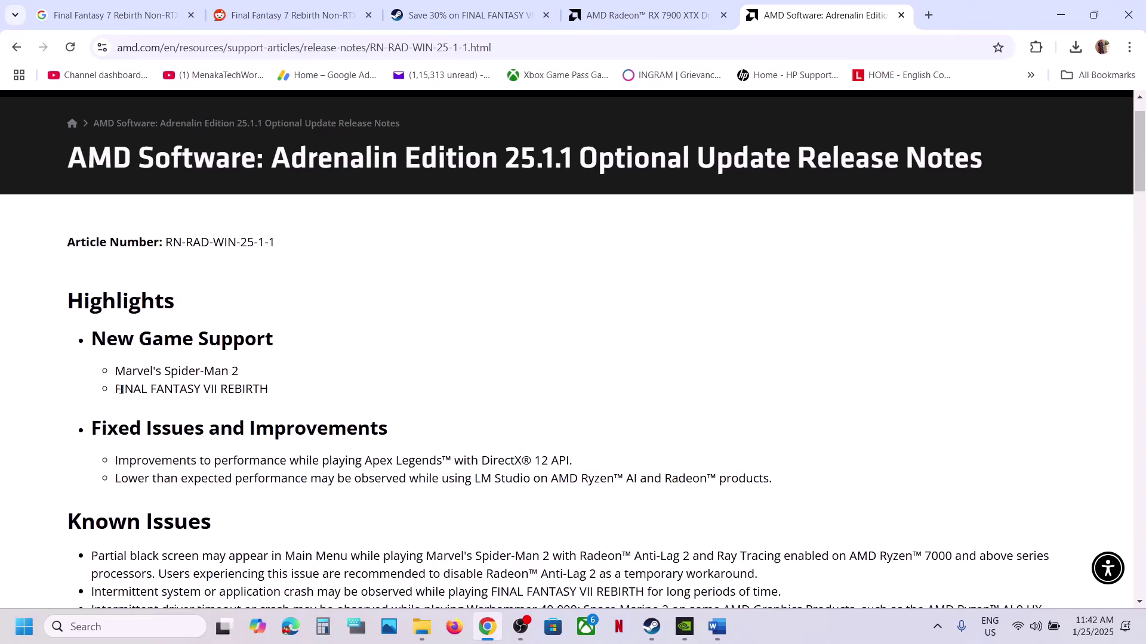
pyautogui.moveTo(121, 389); pyautogui.dragTo(281, 389)
# Highlight the Optional Update heading and download the Adrenalin Edition 25.1.1 Optional Update Driver for Windows 10 & Windows 11 64-bit
pyautogui.scroll(-3, 281, 389)
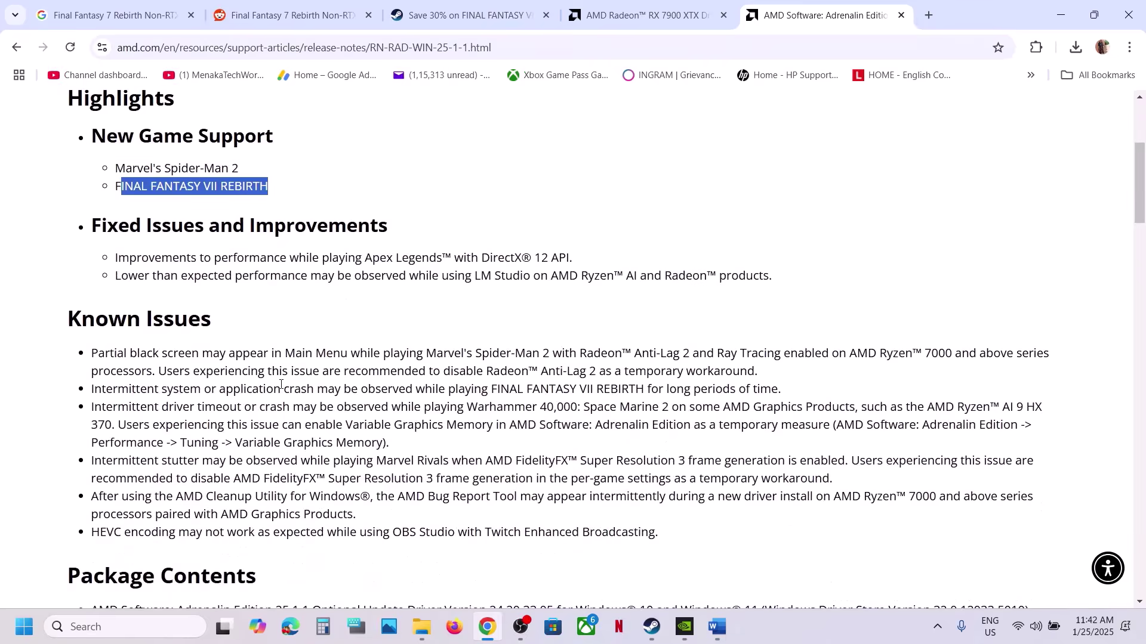
pyautogui.scroll(-5, 281, 385)
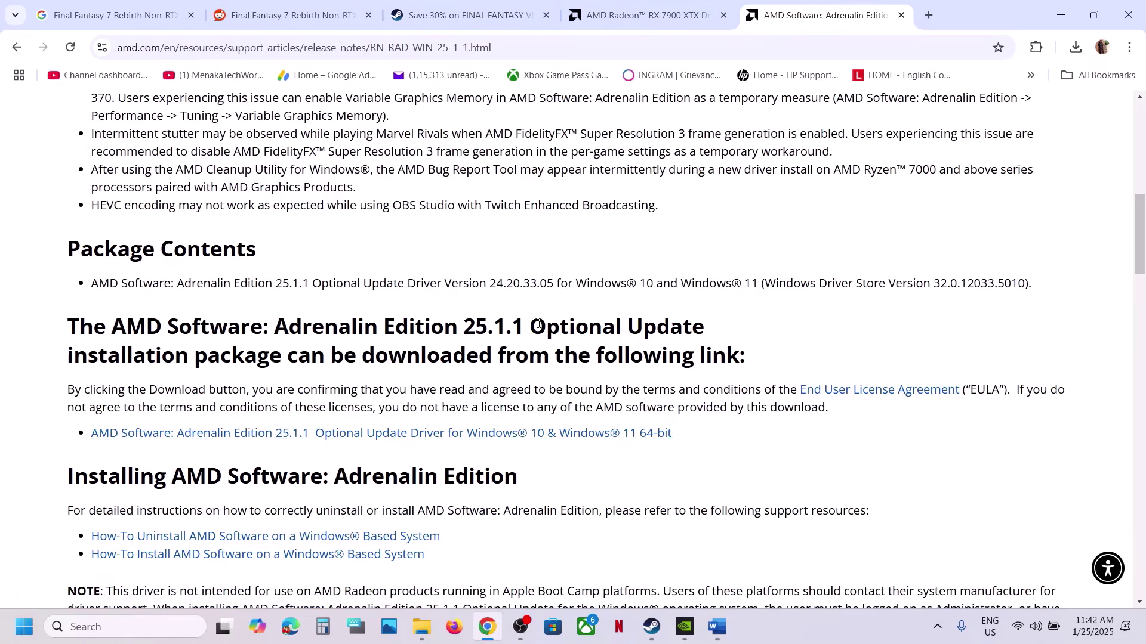
pyautogui.moveTo(531, 325); pyautogui.dragTo(687, 325)
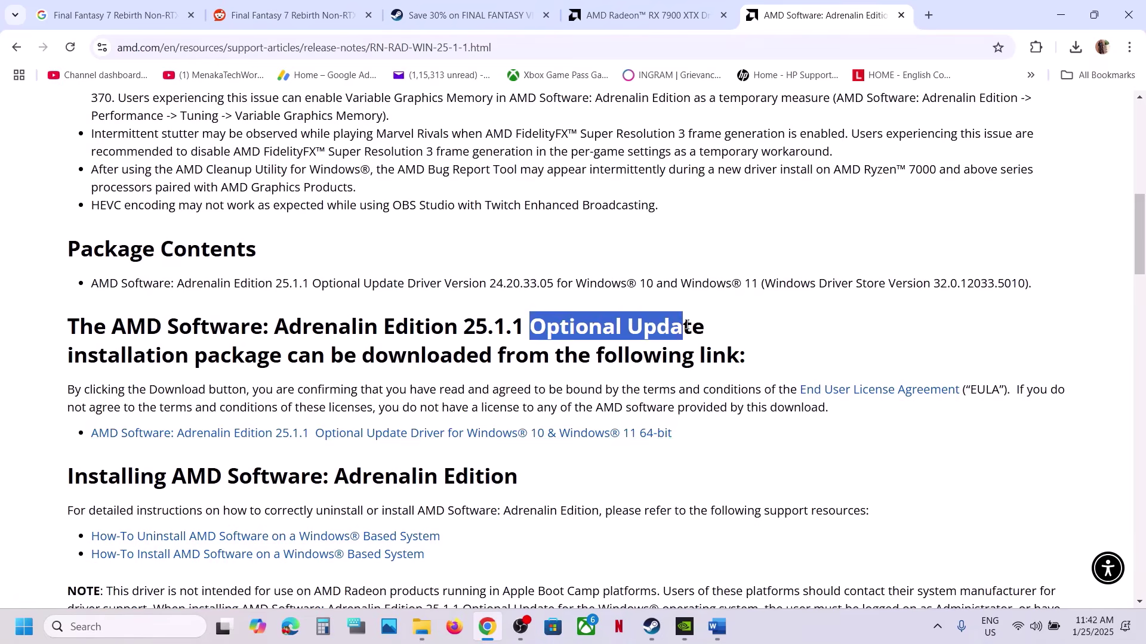
pyautogui.click(445, 434)
# Show the Windows Restart power option without restarting the computer
pyautogui.click(25, 627)
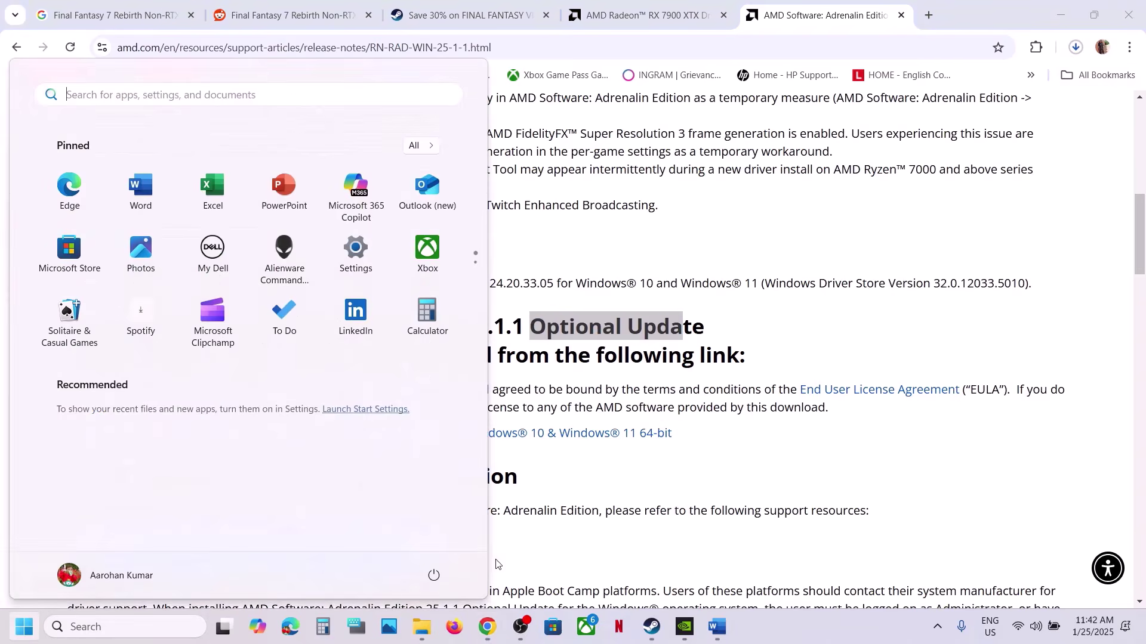
pyautogui.click(434, 575)
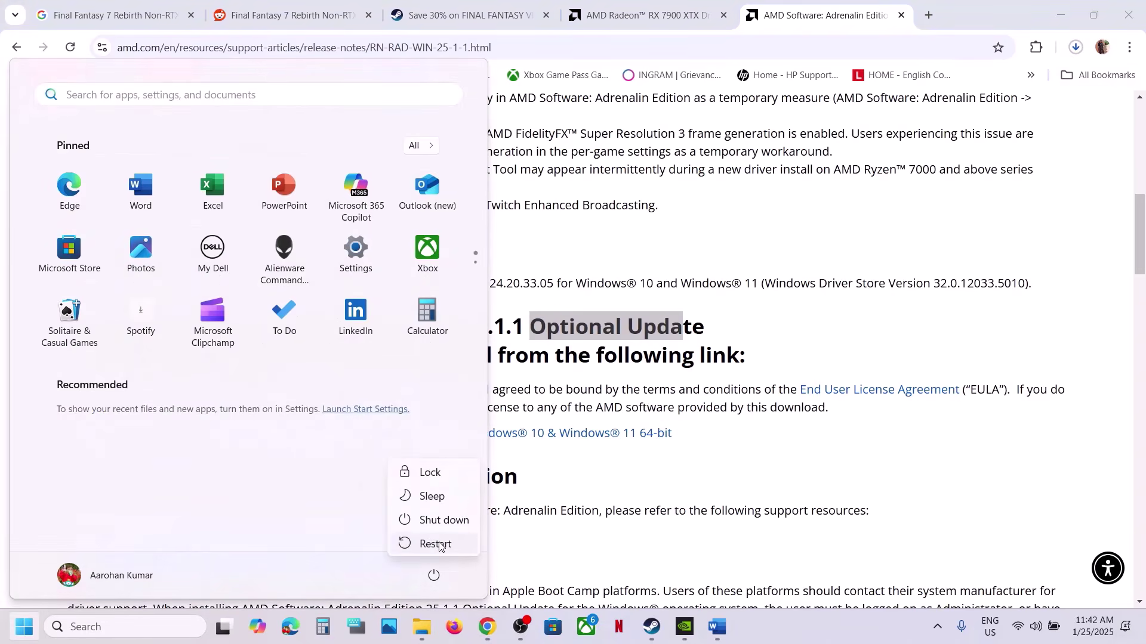
pyautogui.press('Escape')
pyautogui.press('Escape')
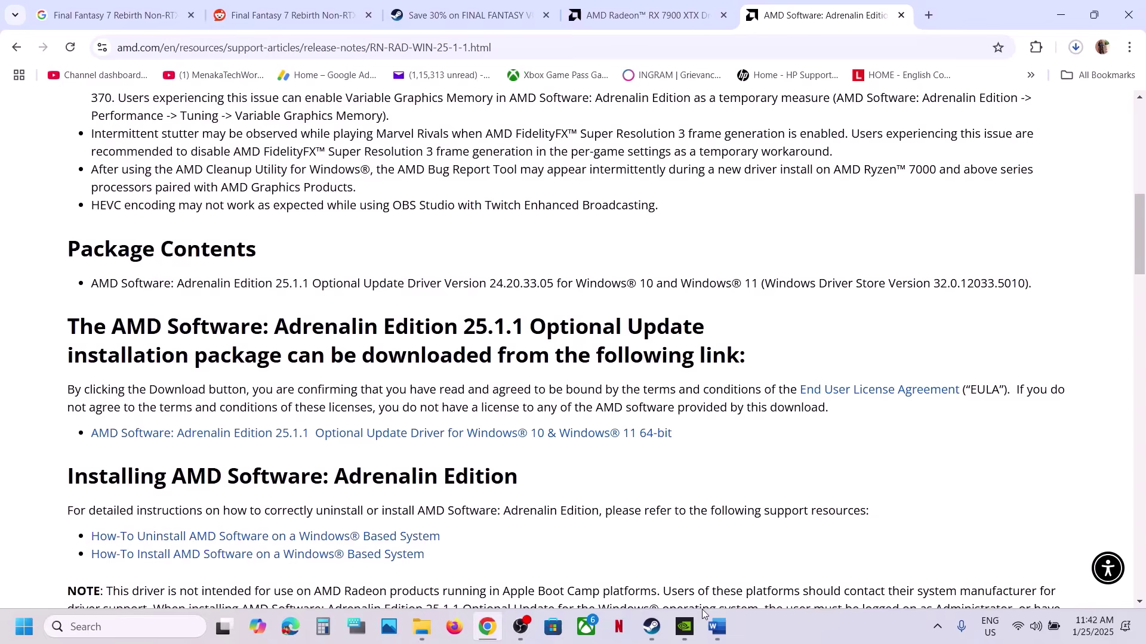
# Switch back to the Word guide and highlight the Step 13 advice for AMD users on reverting to driver 24.7.1 or 24.8.1
pyautogui.click(653, 628)
pyautogui.click(716, 627)
pyautogui.scroll(-3, 450, 406)
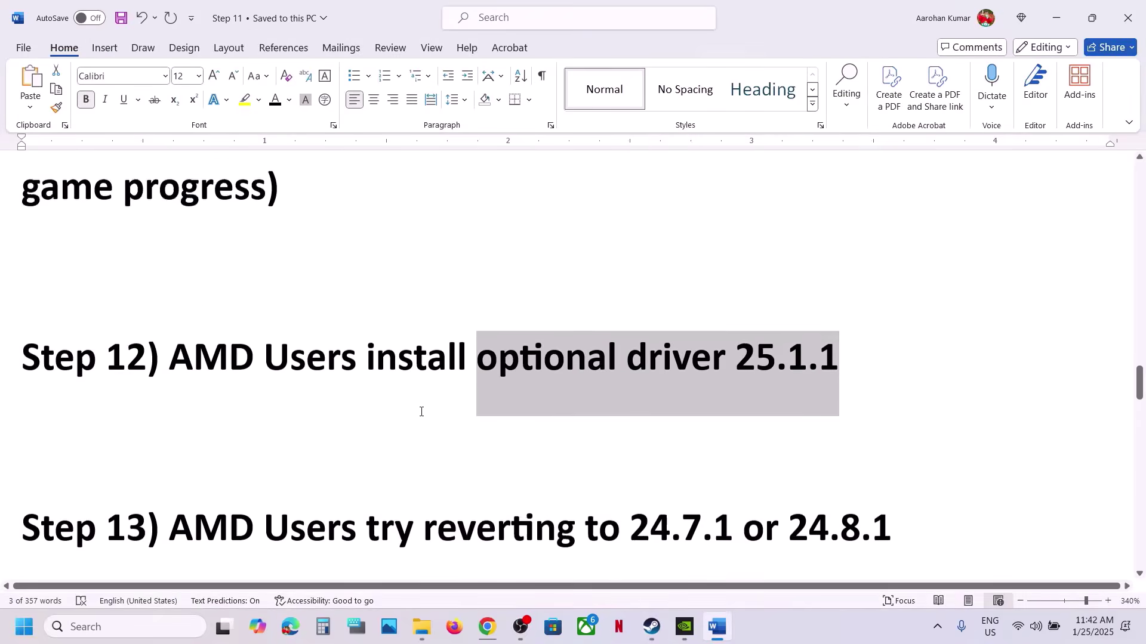
pyautogui.scroll(1, 348, 401)
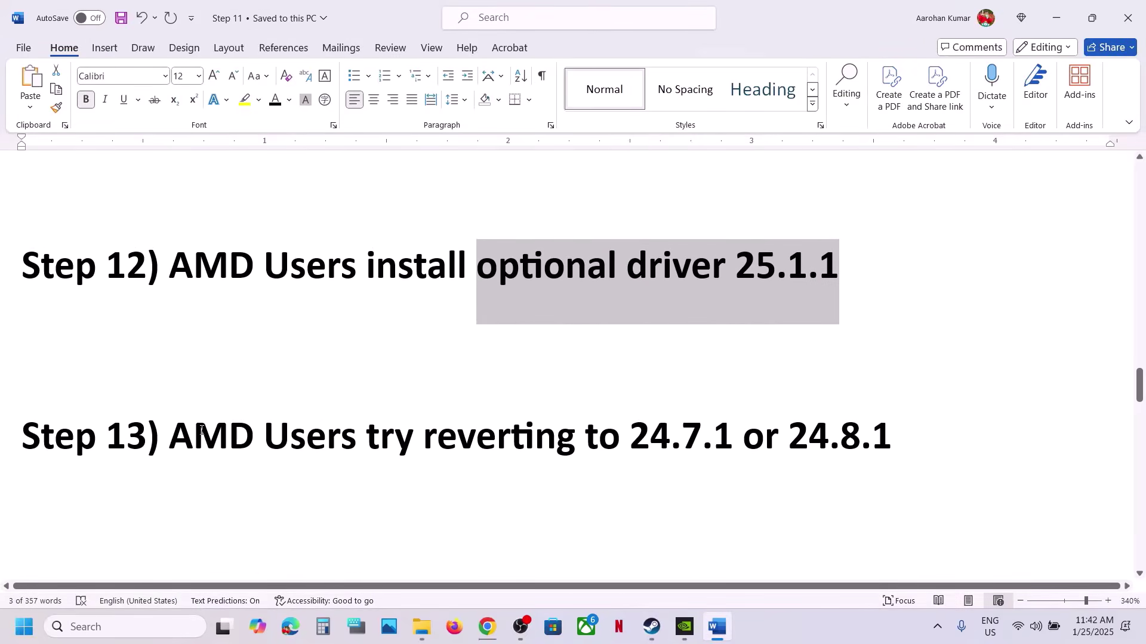
pyautogui.moveTo(181, 430); pyautogui.dragTo(895, 427)
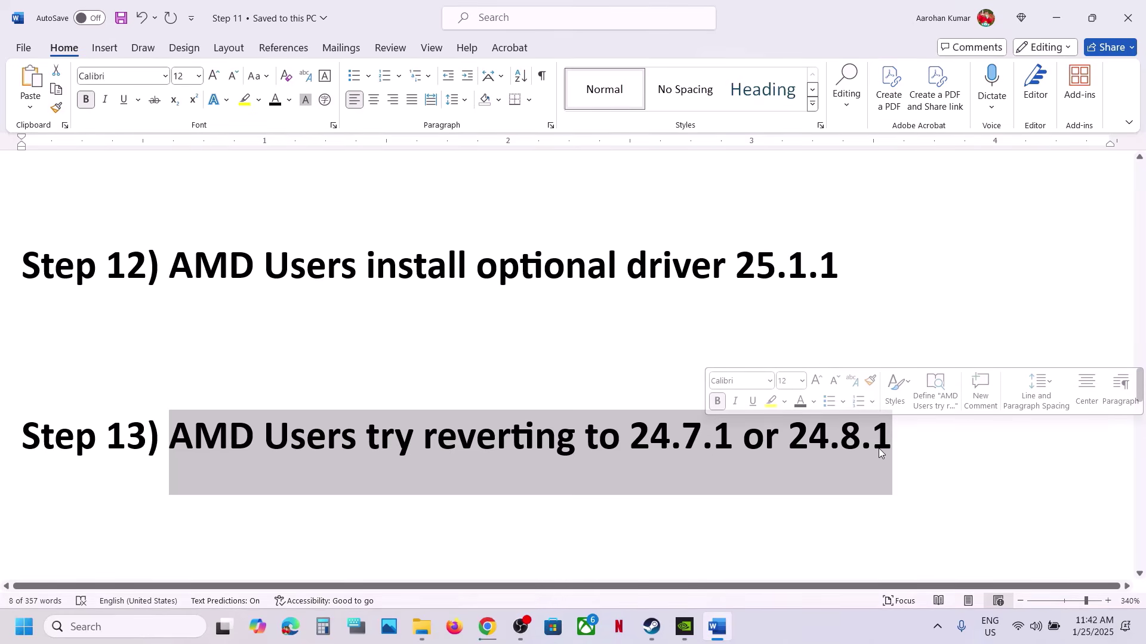
pyautogui.click(895, 445)
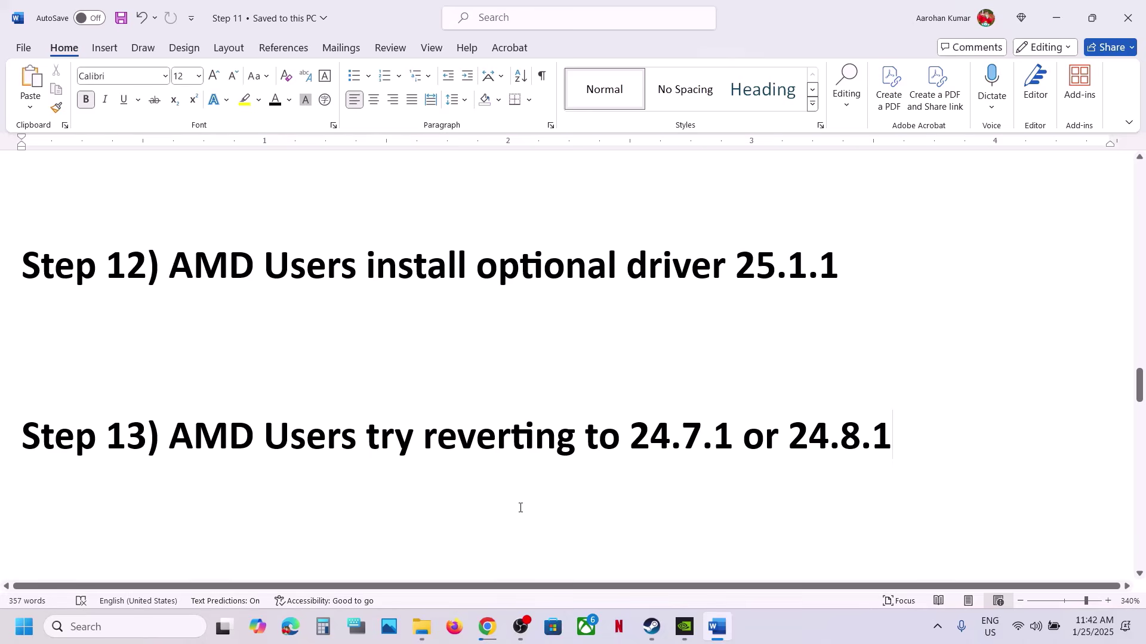
# Switch to Chrome and return from the Radeon RX 7900 XTX page to AMD's Drivers and Support product search
pyautogui.click(486, 626)
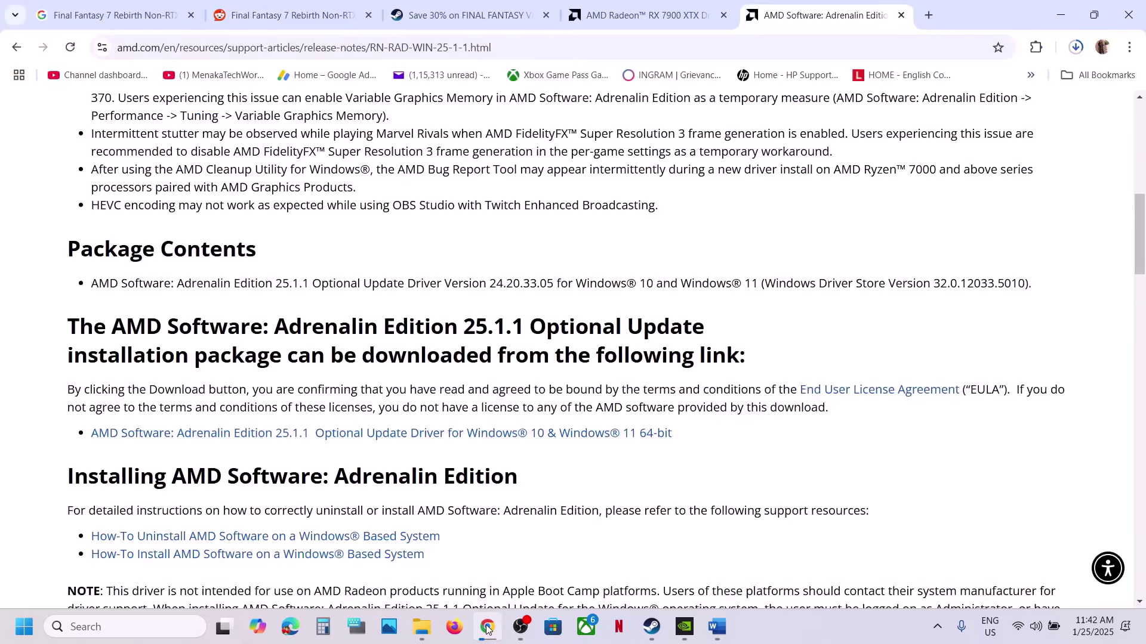
pyautogui.click(633, 15)
pyautogui.scroll(2, 405, 360)
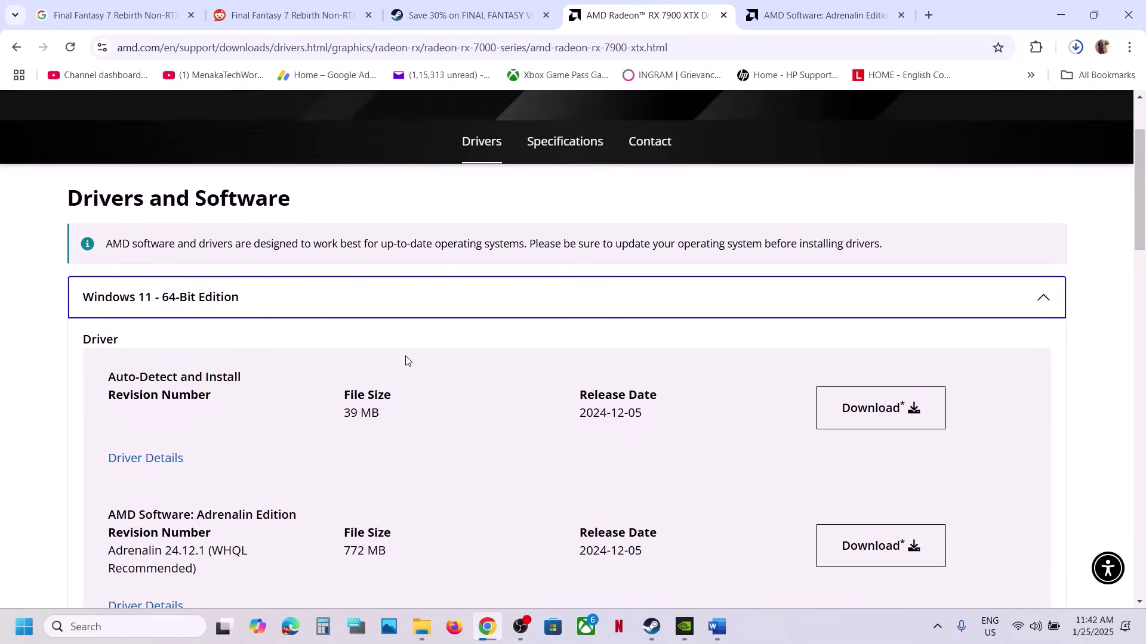
pyautogui.click(17, 48)
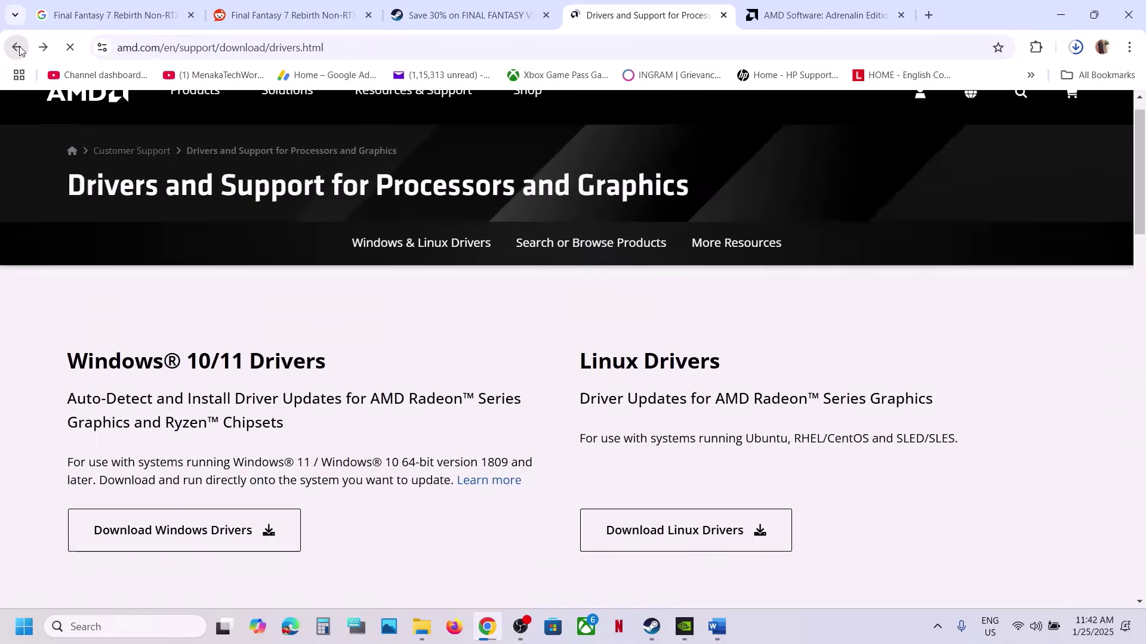
pyautogui.click(173, 202)
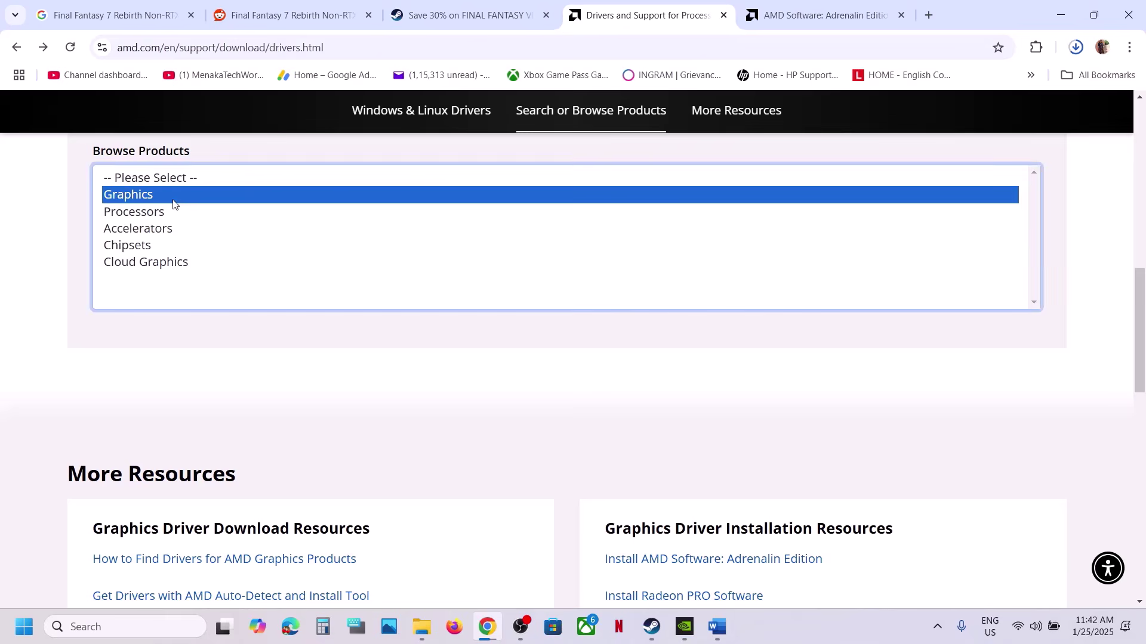
pyautogui.scroll(1, 170, 256)
pyautogui.scroll(2, 170, 256)
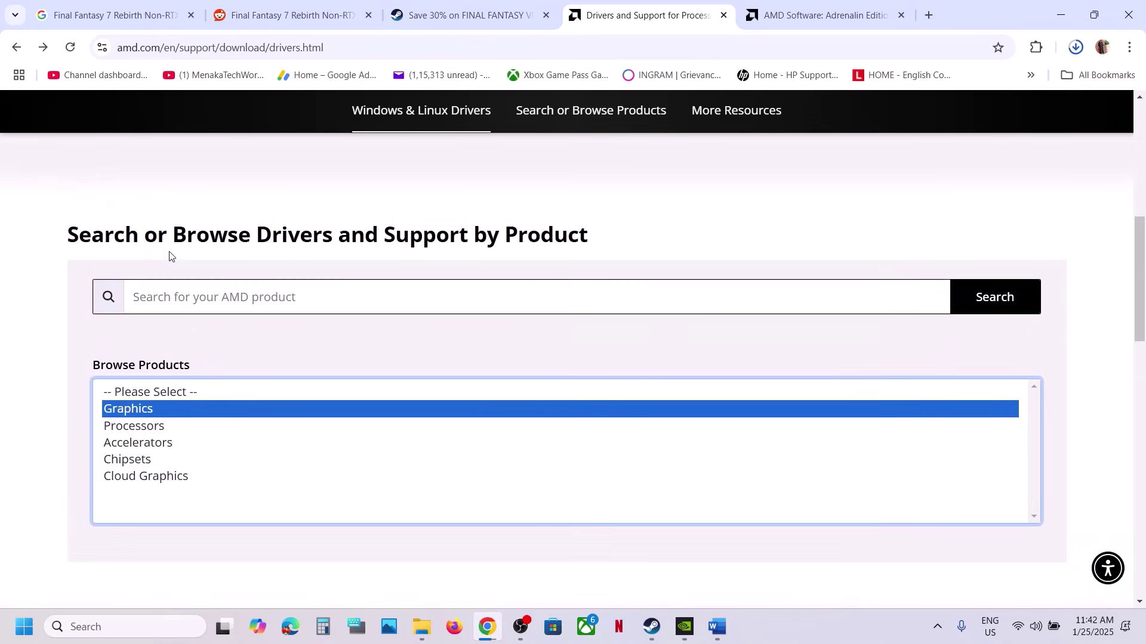
pyautogui.click(13, 52)
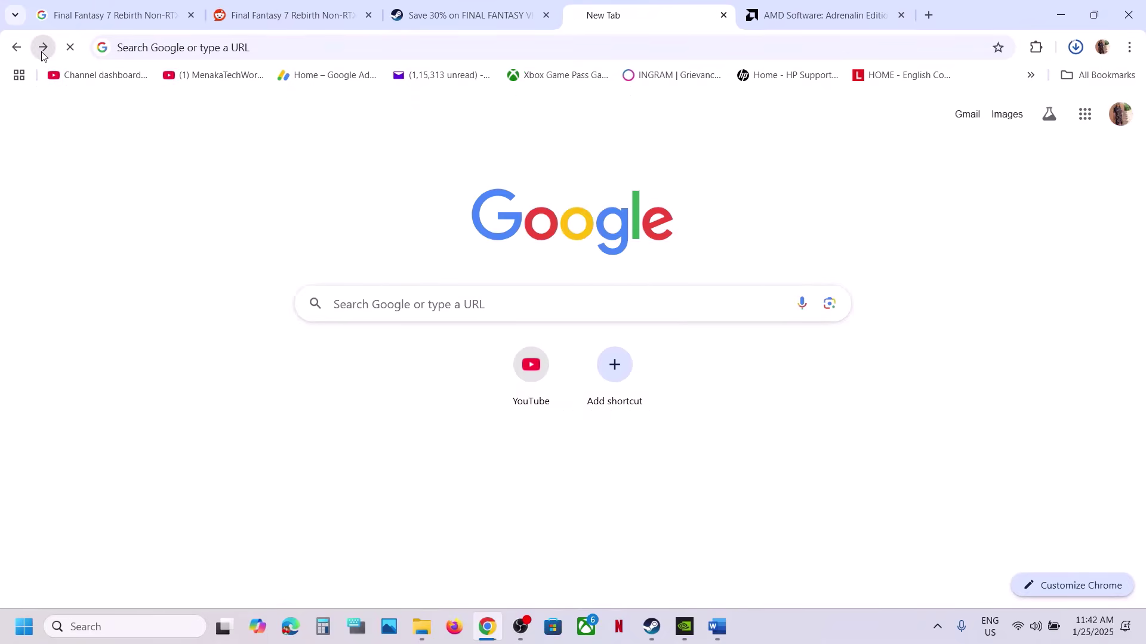
pyautogui.click(43, 47)
# Look up drivers for Graphics, Radeon RX, Radeon RX 7000 Series, AMD Radeon RX 7900 XTX
pyautogui.click(149, 427)
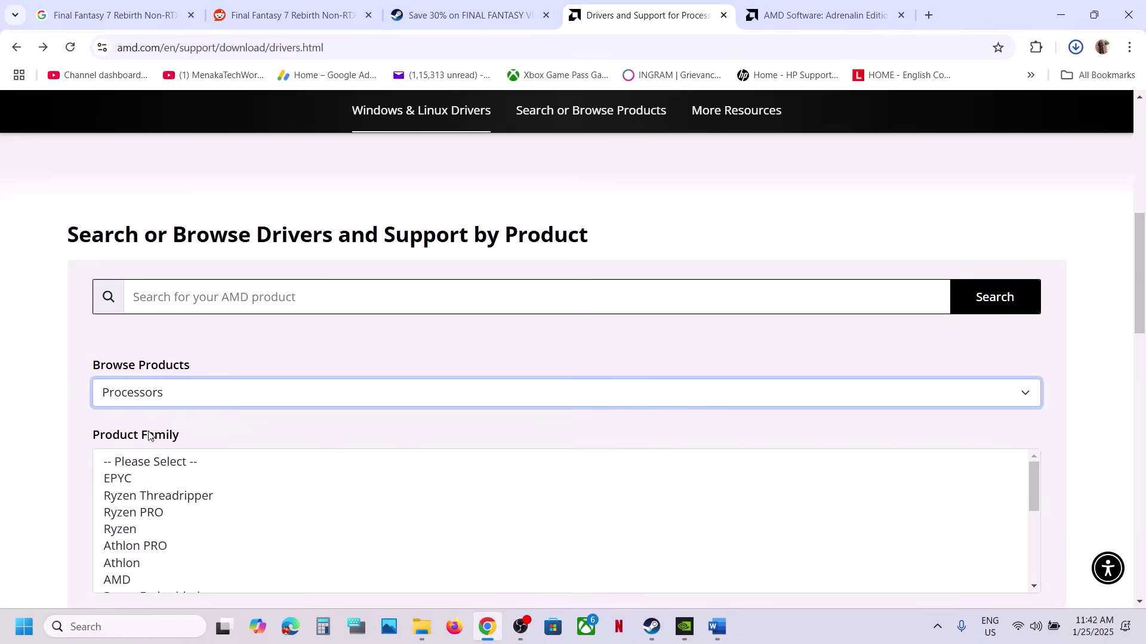
pyautogui.click(142, 404)
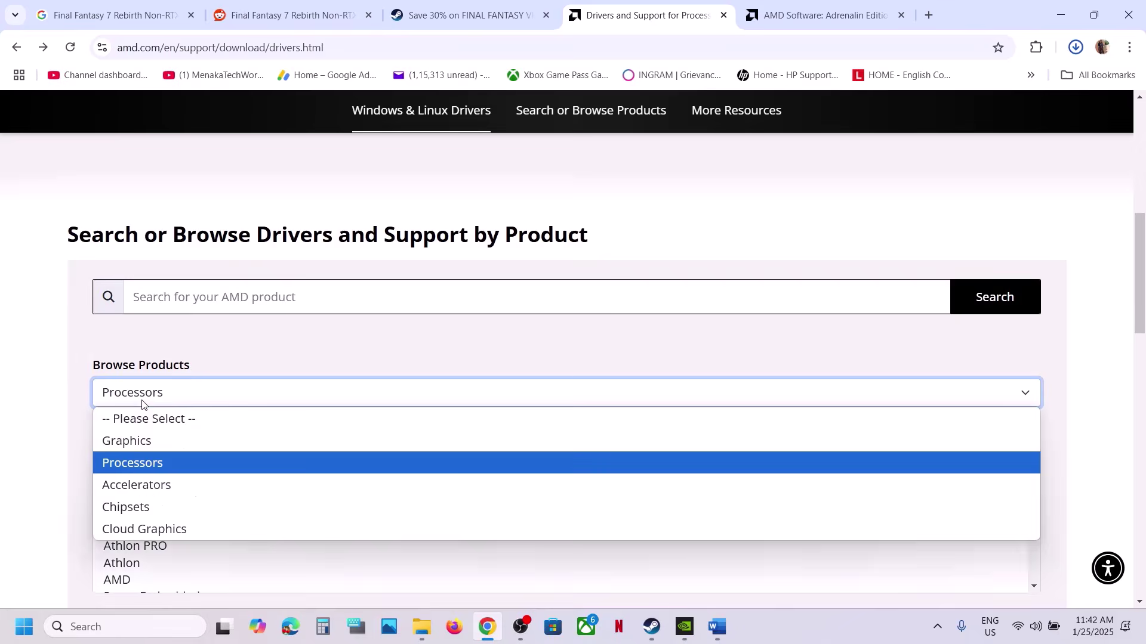
pyautogui.click(132, 438)
pyautogui.click(158, 479)
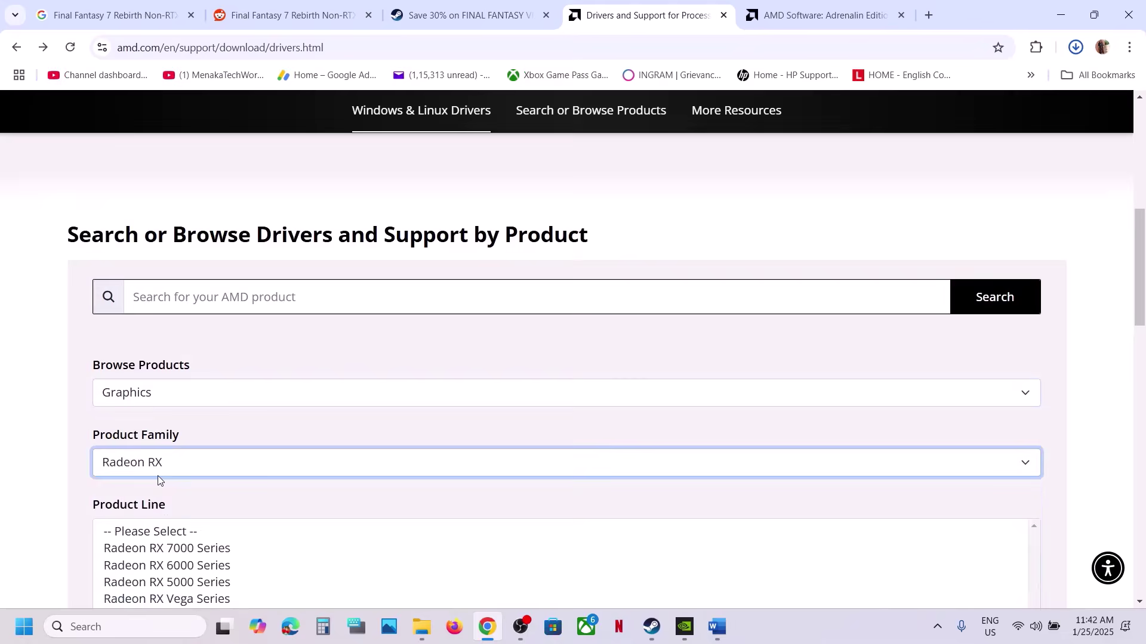
pyautogui.scroll(-2, 179, 418)
pyautogui.click(165, 442)
pyautogui.scroll(-2, 165, 445)
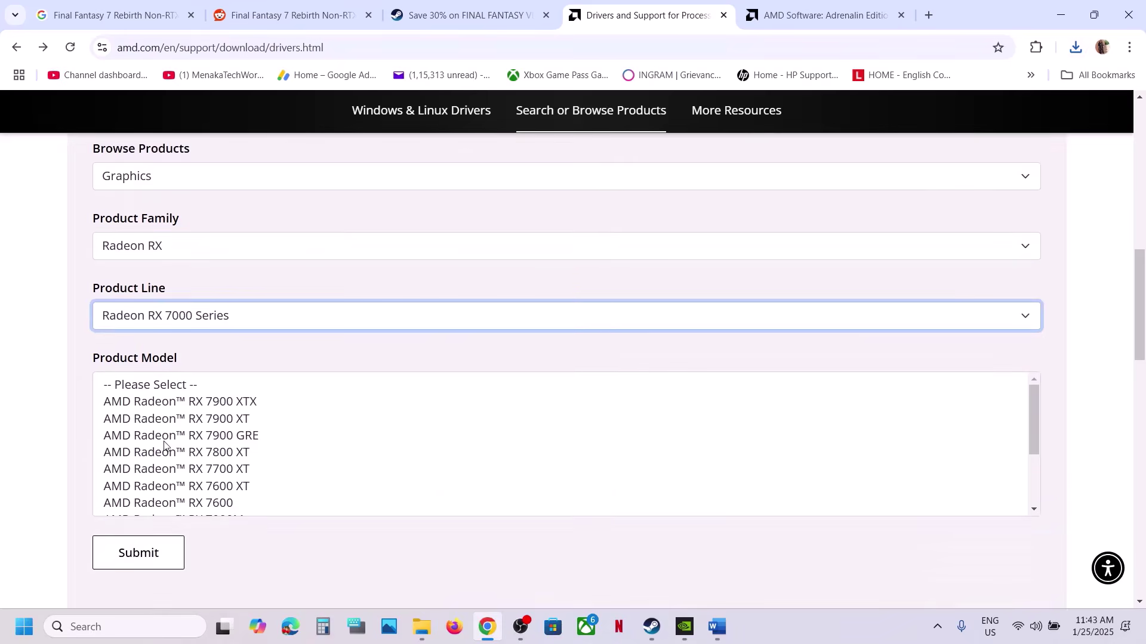
pyautogui.click(197, 403)
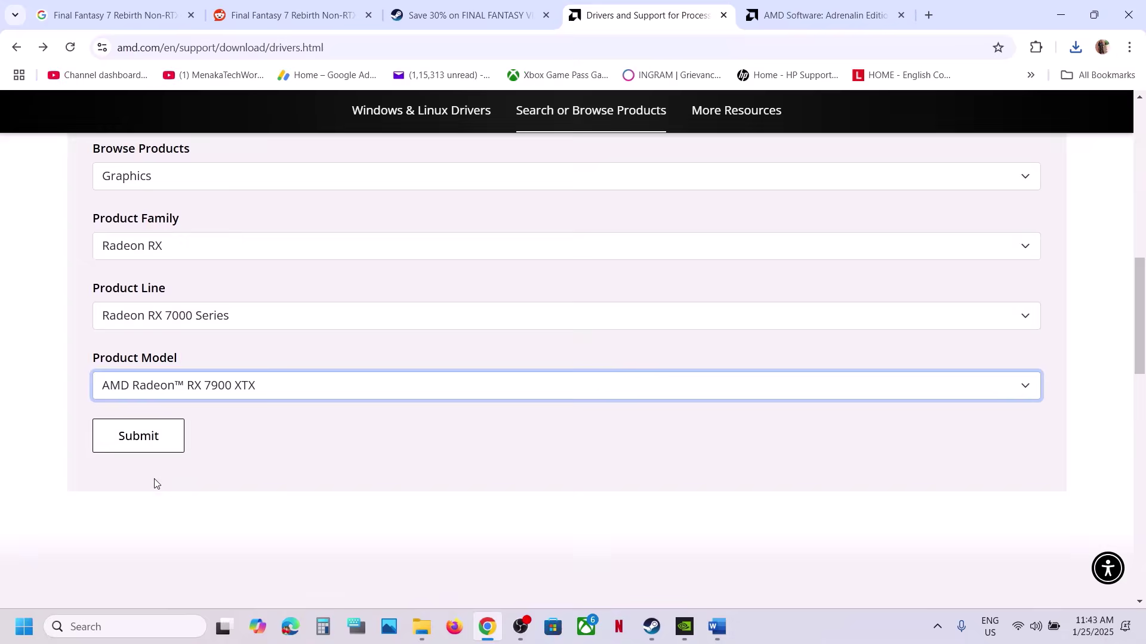
pyautogui.click(138, 446)
# Expand the Windows 11 - 64-Bit Edition drivers and open the Previous Drivers page for the RX 7900 XTX
pyautogui.click(186, 418)
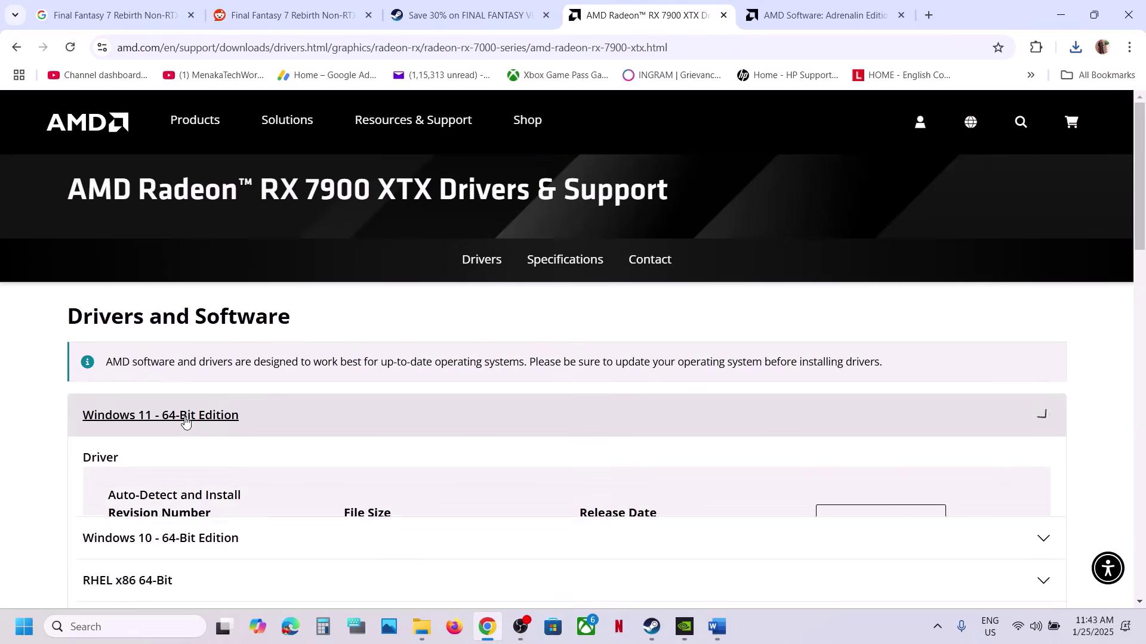
pyautogui.scroll(-1, 237, 440)
pyautogui.scroll(-9, 237, 440)
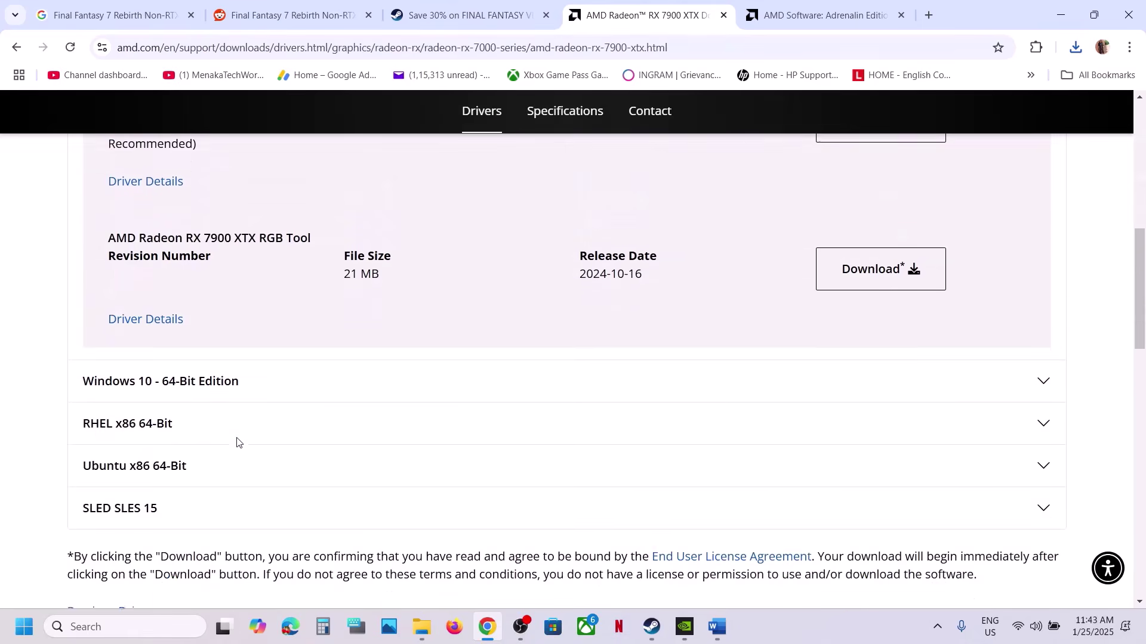
pyautogui.scroll(-2, 171, 457)
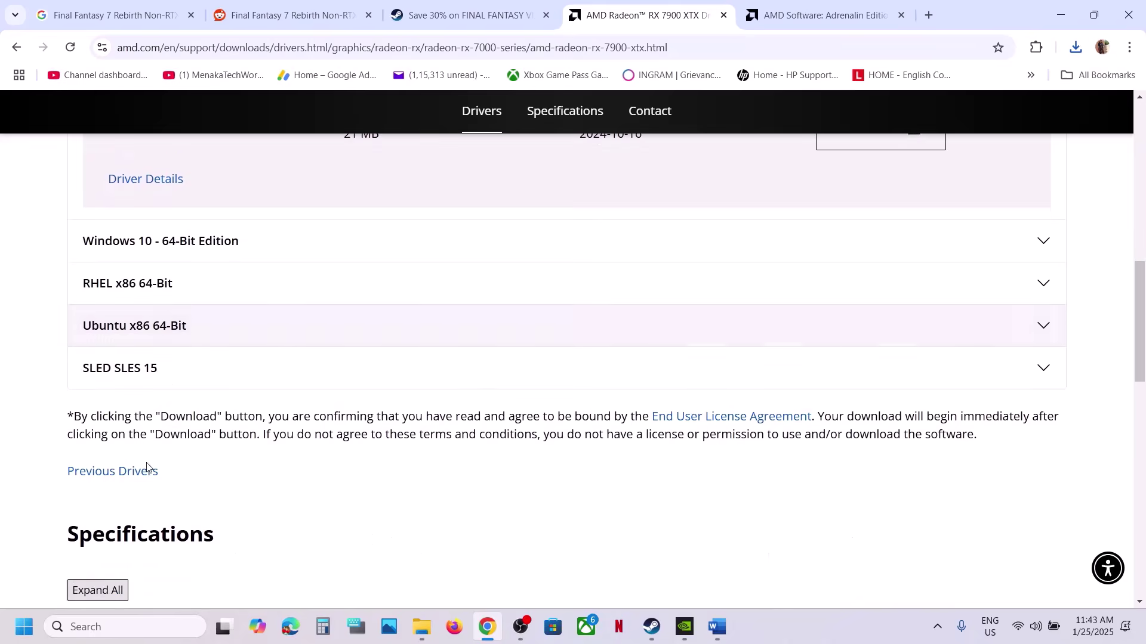
pyautogui.click(116, 477)
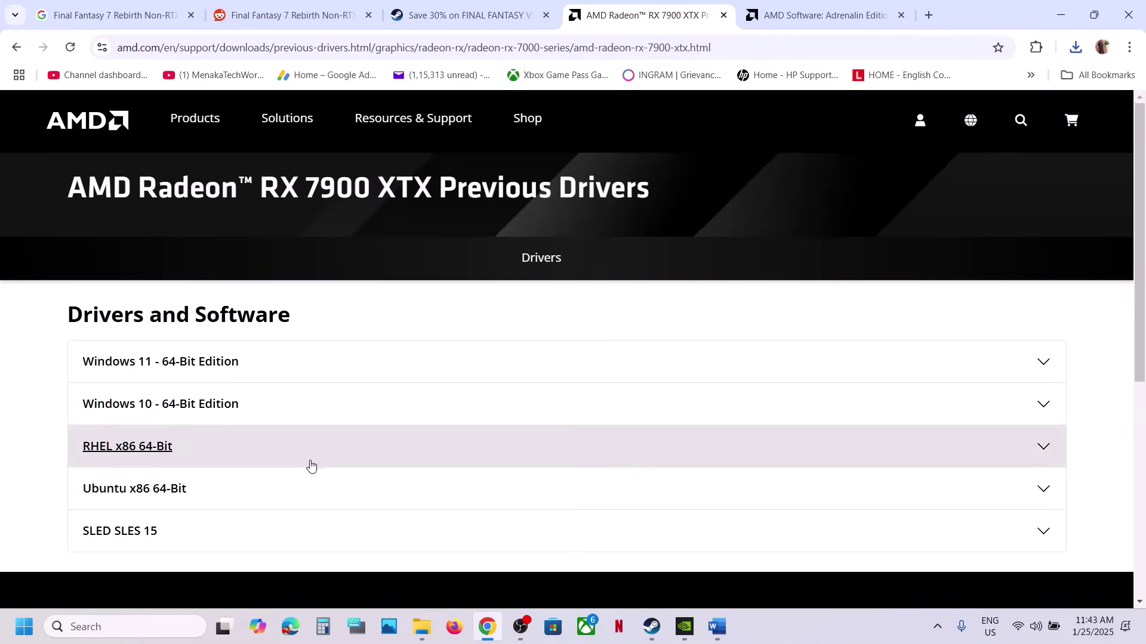
# Expand the previous Windows 11 - 64-Bit Edition drivers and highlight the Adrenalin 24.8.1 and 24.7.1 revision numbers
pyautogui.scroll(-3, 309, 465)
pyautogui.click(159, 209)
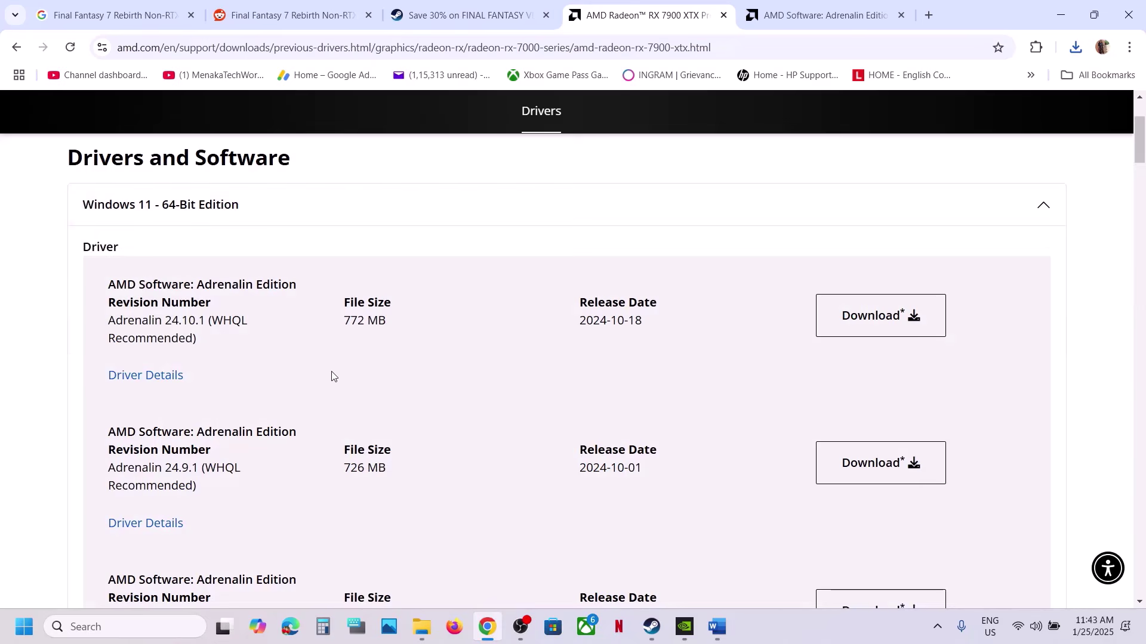
pyautogui.scroll(-5, 332, 376)
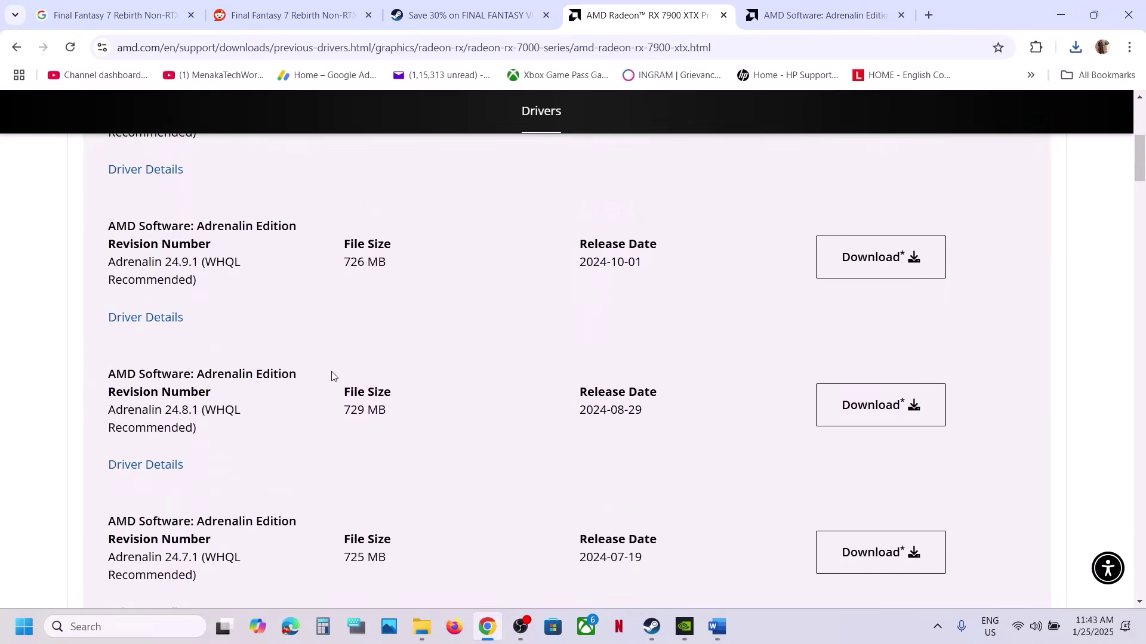
pyautogui.moveTo(169, 332); pyautogui.dragTo(207, 335)
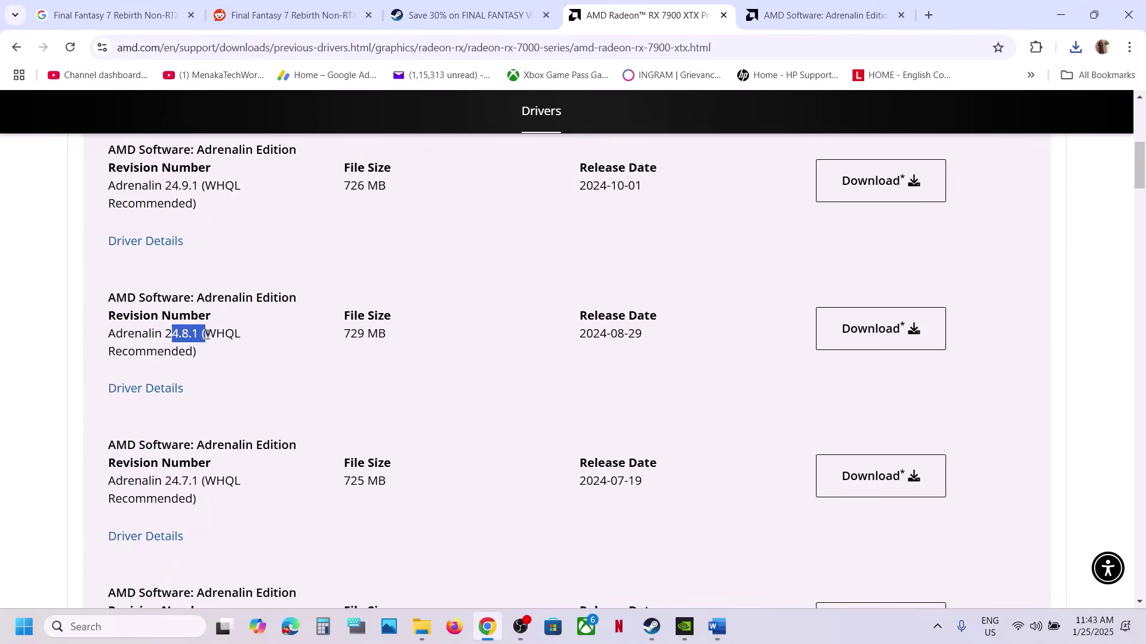
pyautogui.scroll(-1, 232, 419)
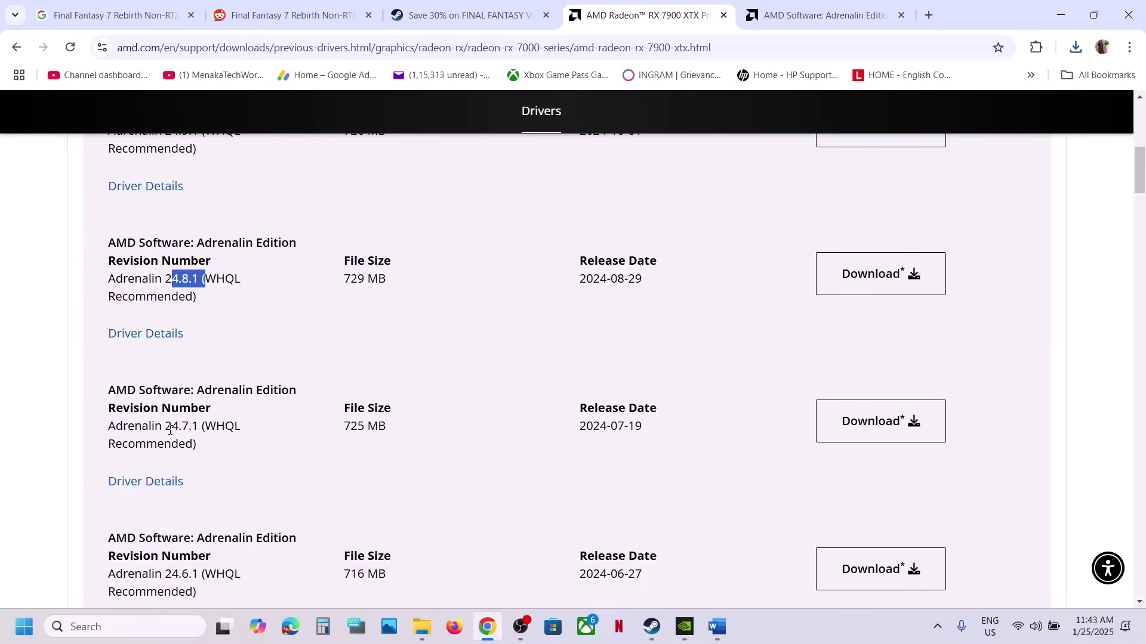
pyautogui.moveTo(160, 429); pyautogui.dragTo(208, 429)
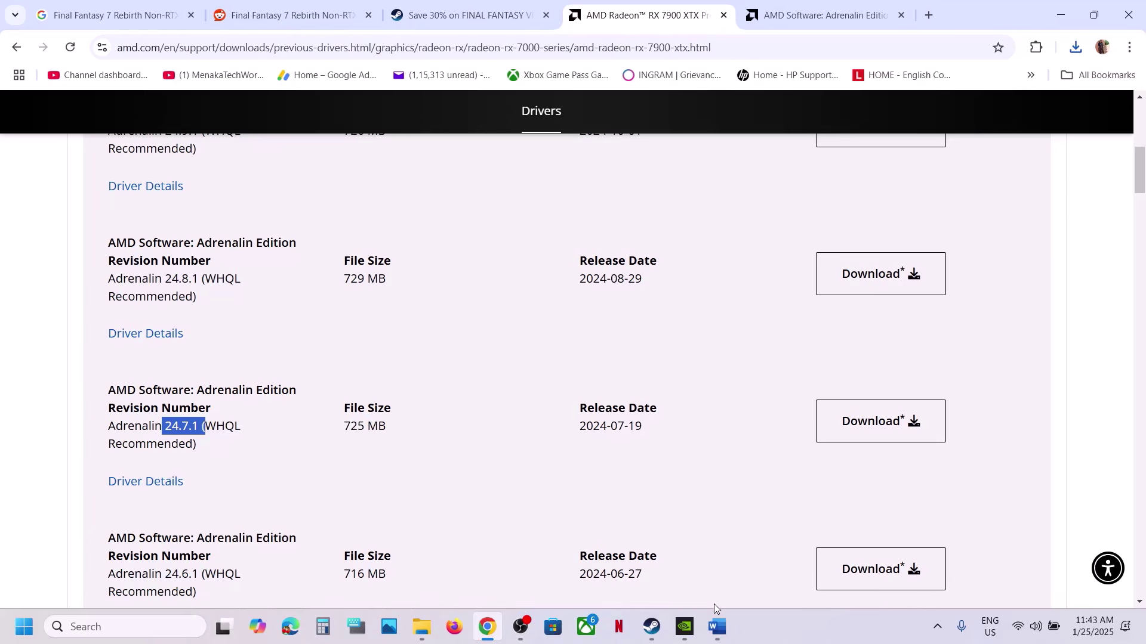
# Switch back to the Word guide and highlight the Step 14 advice to verify the game files
pyautogui.click(717, 626)
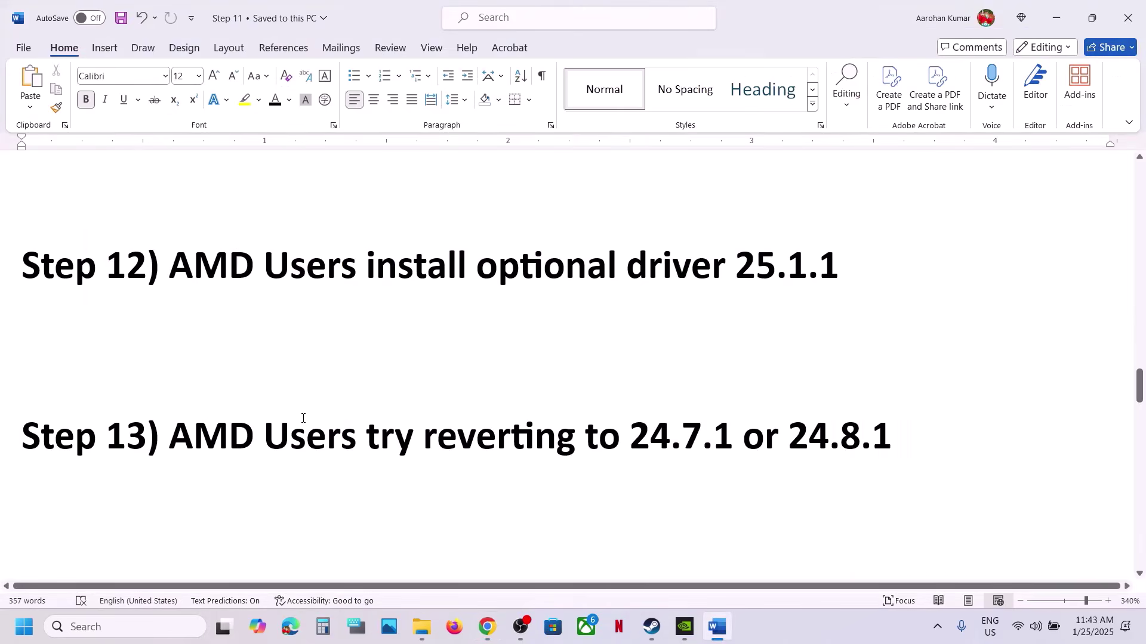
pyautogui.scroll(-4, 303, 419)
pyautogui.moveTo(171, 349); pyautogui.dragTo(524, 348)
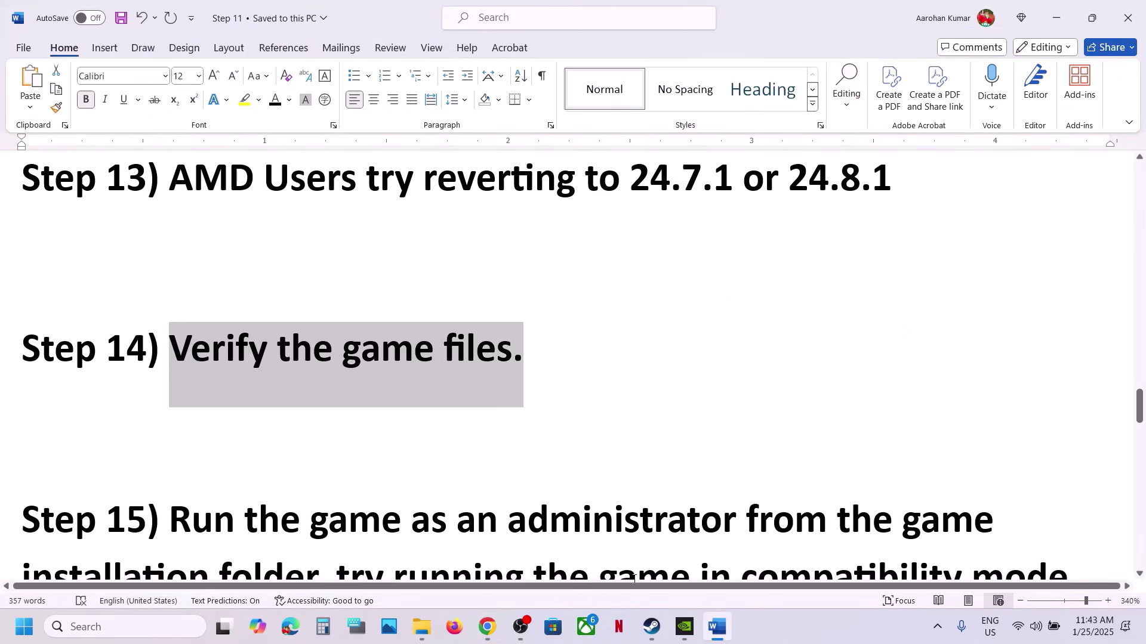
# Switch to Steam, show the file integrity verification option in FINAL FANTASY VII REBIRTH's Installed Files properties, and close them without verifying
pyautogui.click(652, 626)
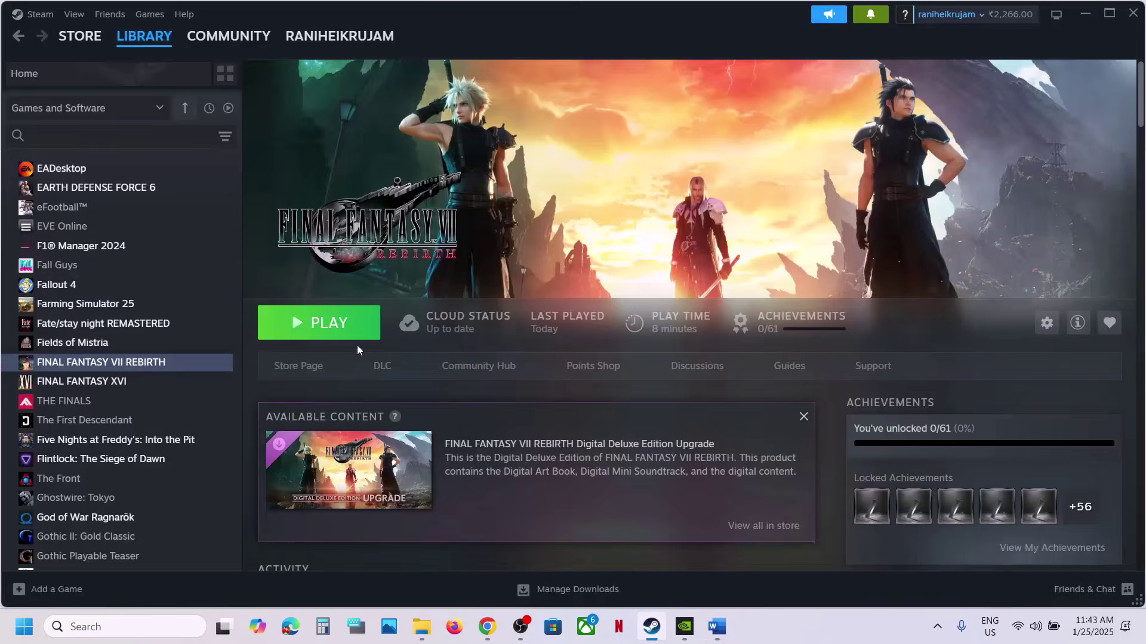
pyautogui.rightClick(74, 369)
pyautogui.click(157, 478)
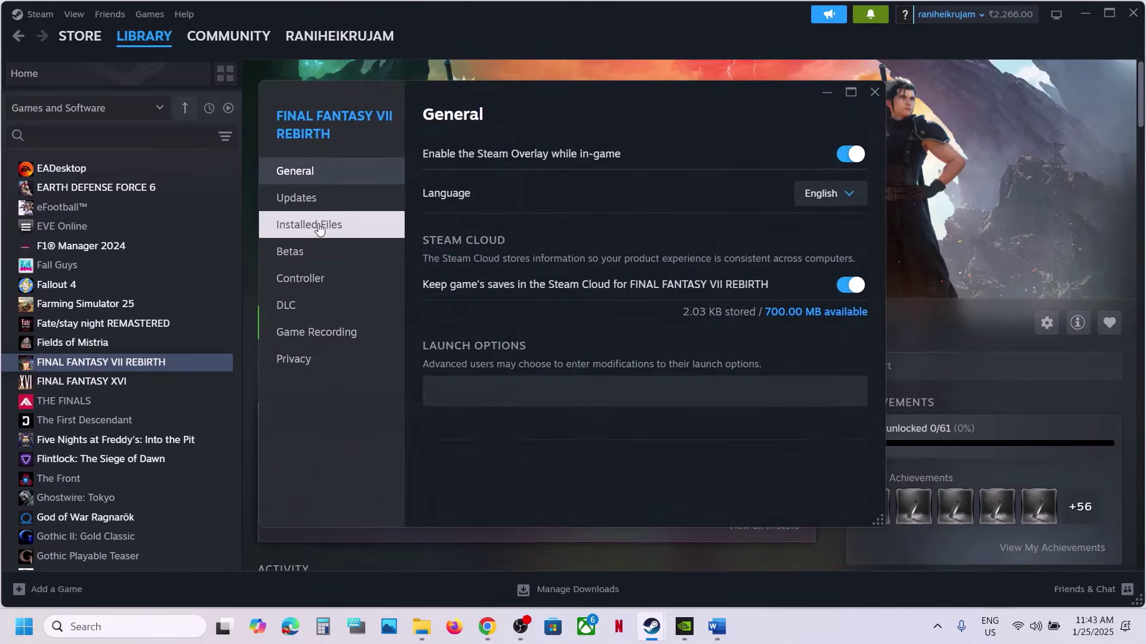
pyautogui.click(313, 224)
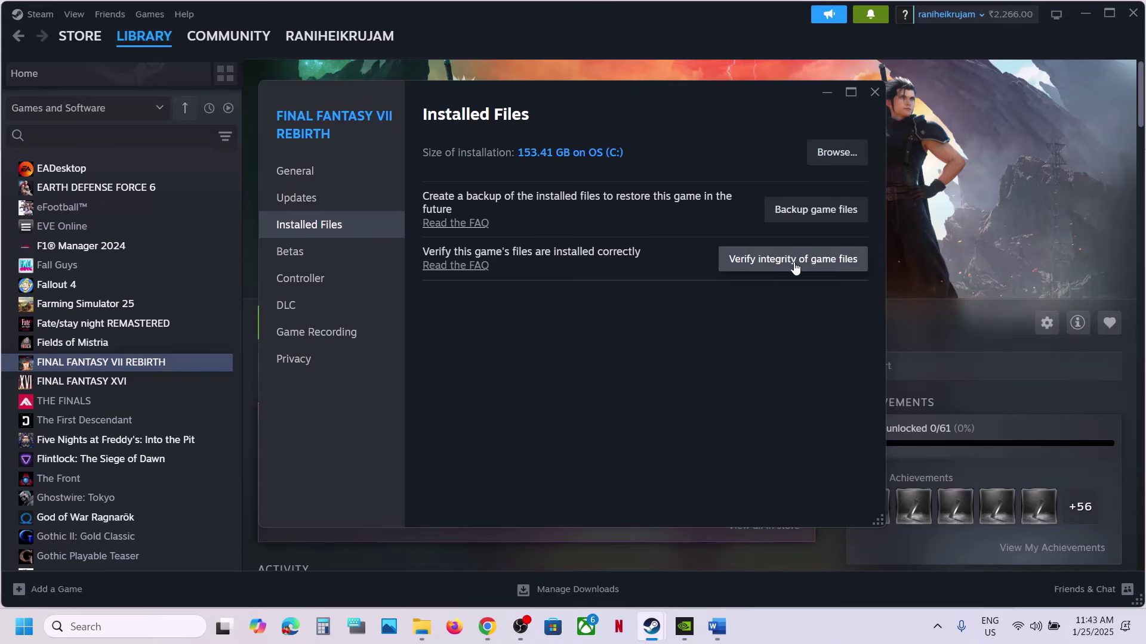
pyautogui.click(875, 92)
# Switch back to the Word guide and highlight the Step 15 advice to run the game as an administrator from the installation folder
pyautogui.click(717, 627)
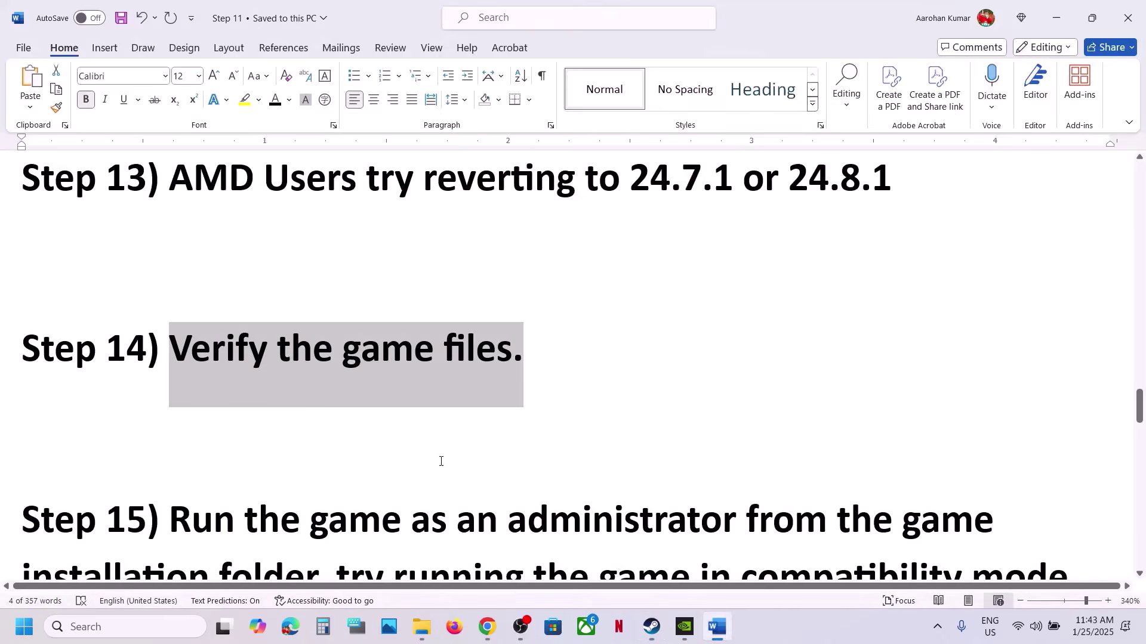
pyautogui.scroll(-1, 439, 461)
pyautogui.moveTo(171, 364); pyautogui.dragTo(332, 412)
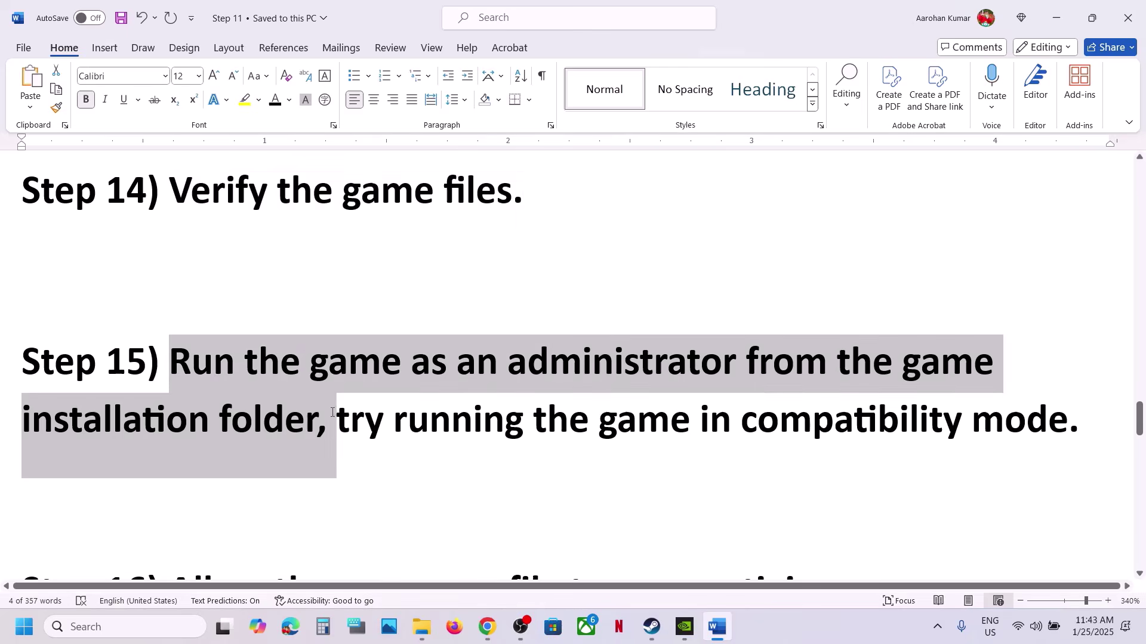
# Switch to Steam and browse to the local installation folder of FINAL FANTASY VII REBIRTH
pyautogui.click(651, 627)
pyautogui.rightClick(134, 362)
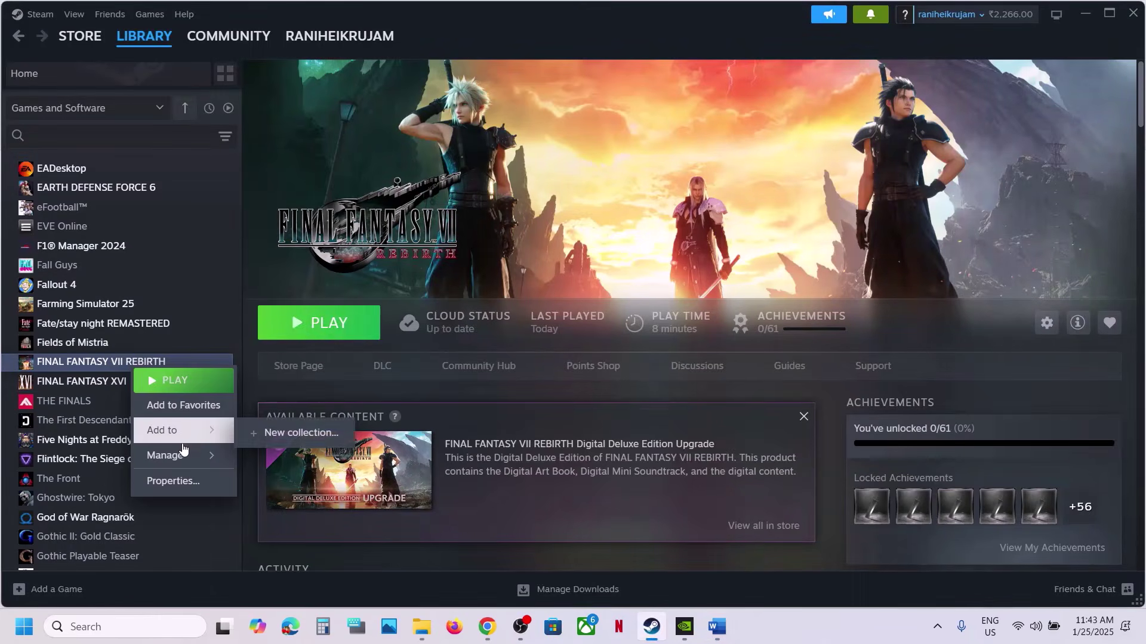
pyautogui.moveTo(176, 455)
pyautogui.click(288, 483)
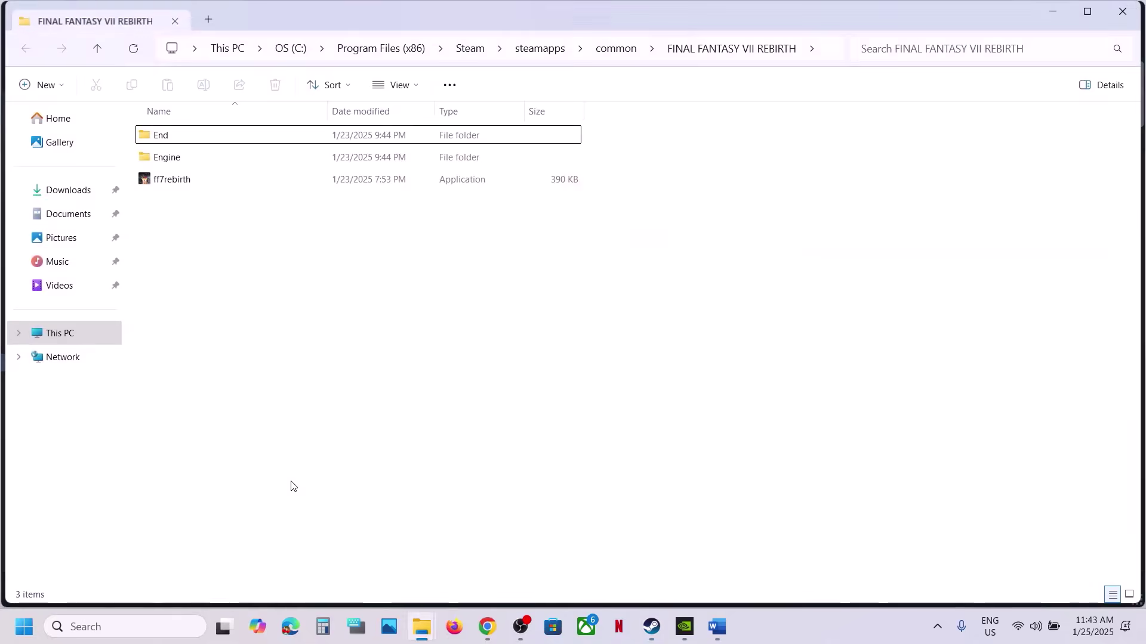
# Show the Run as administrator option for the ff7rebirth application without running it, and select all items in the folder
pyautogui.click(191, 181)
pyautogui.rightClick(191, 181)
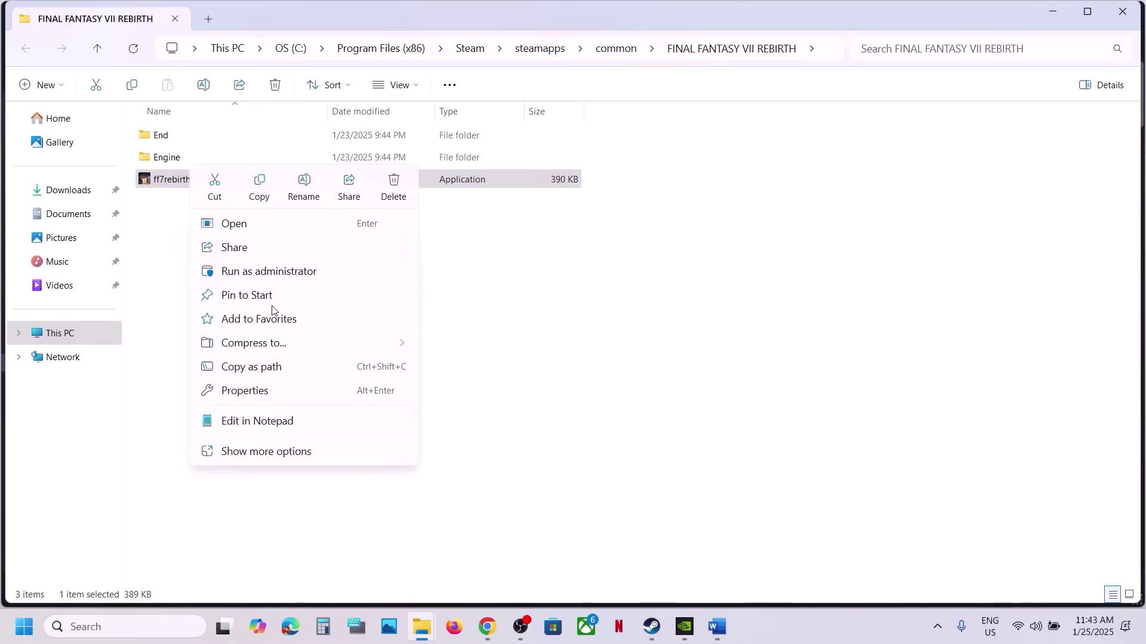
pyautogui.click(171, 301)
pyautogui.moveTo(172, 294); pyautogui.dragTo(182, 107)
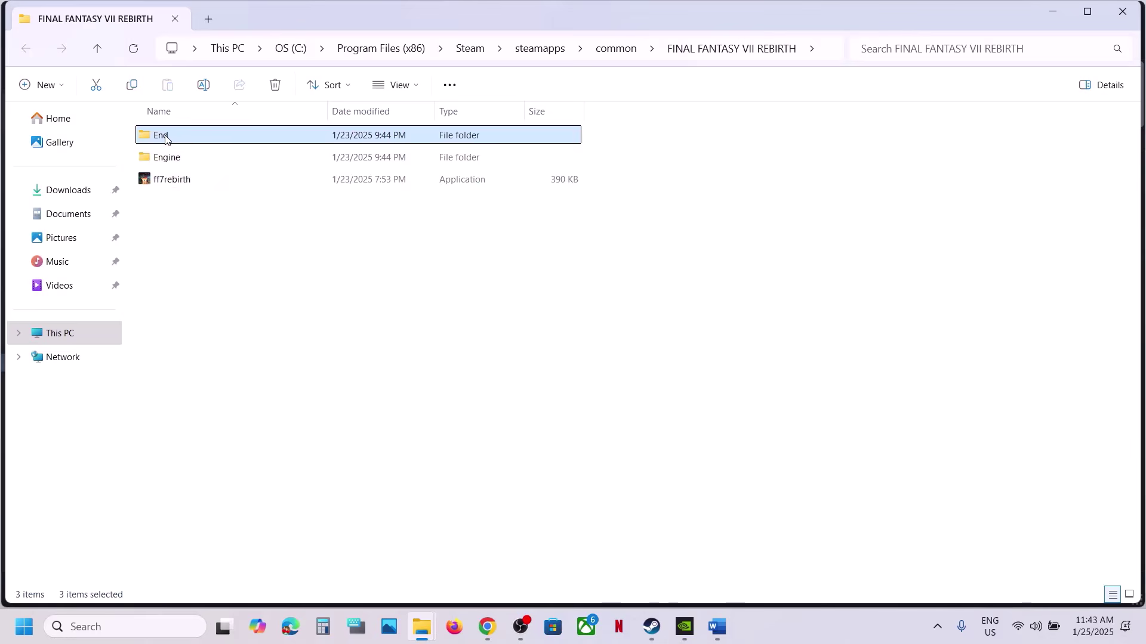
# Open the End\Binaries\Win64 subfolder of the game's installation folder
pyautogui.click(166, 138)
pyautogui.doubleClick(177, 141)
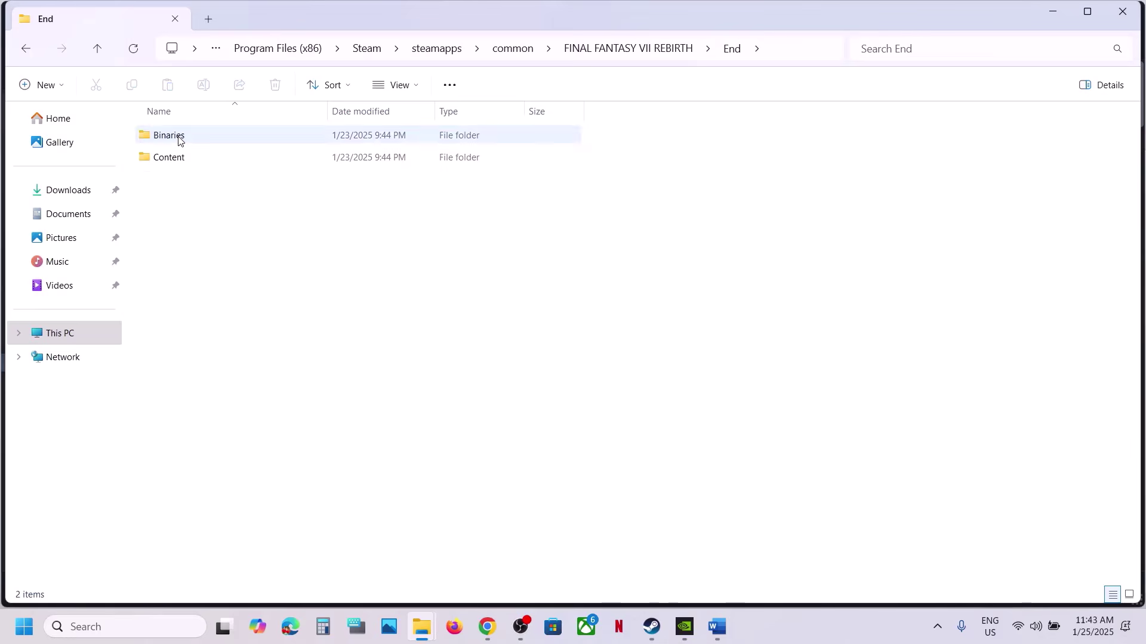
pyautogui.doubleClick(178, 139)
pyautogui.doubleClick(179, 137)
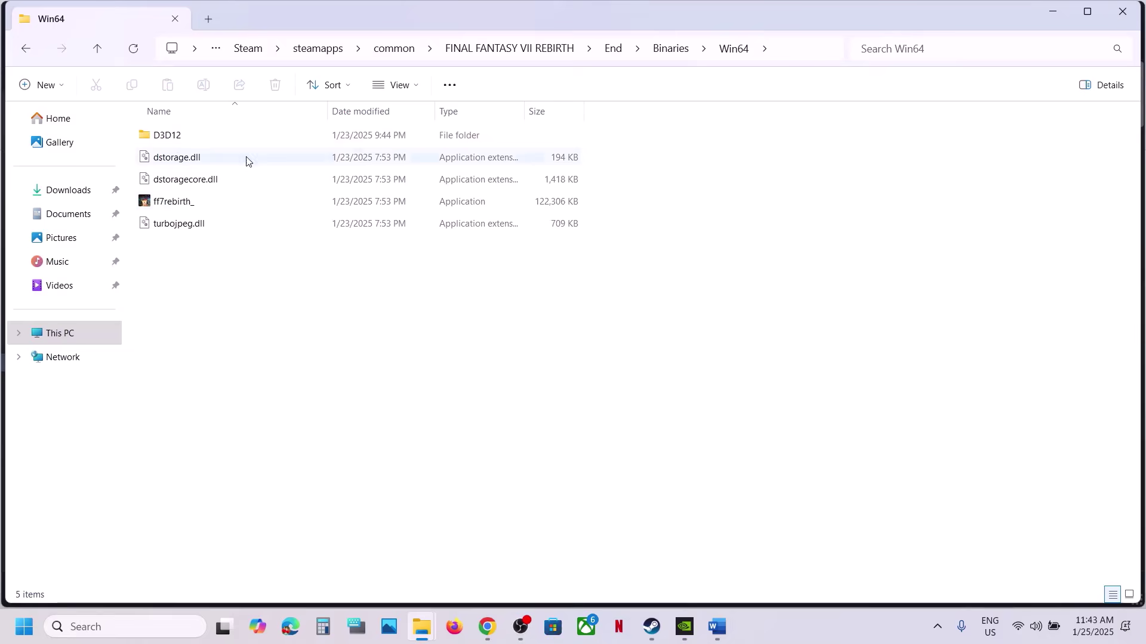
# Set the ff7rebirth_ application to always run as an administrator in its compatibility properties and apply the change
pyautogui.rightClick(167, 213)
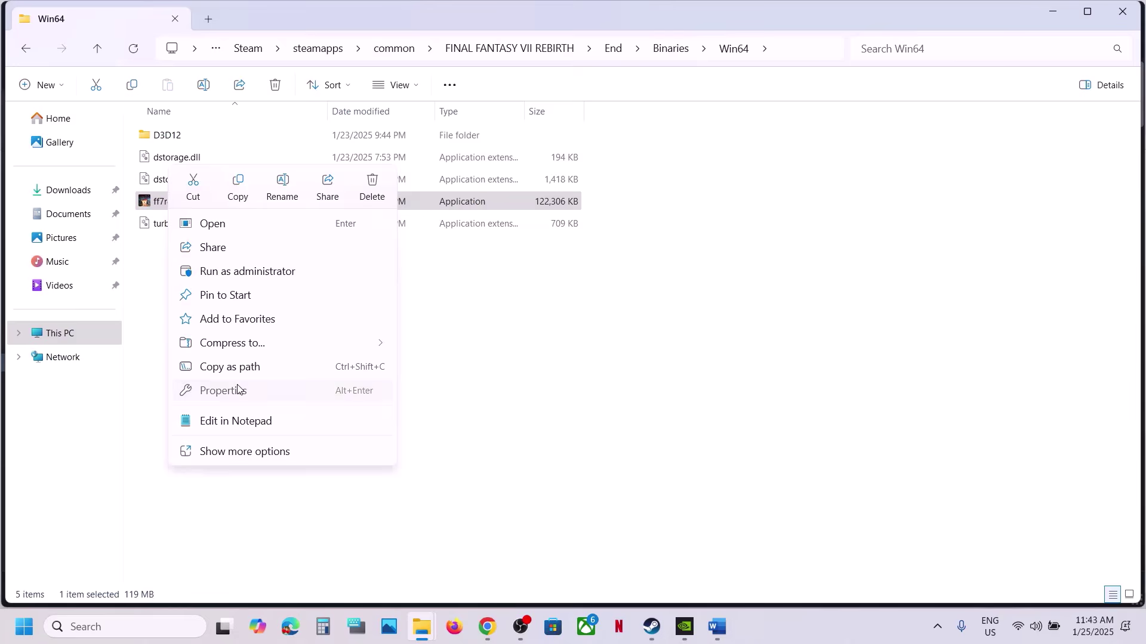
pyautogui.click(238, 390)
pyautogui.click(312, 234)
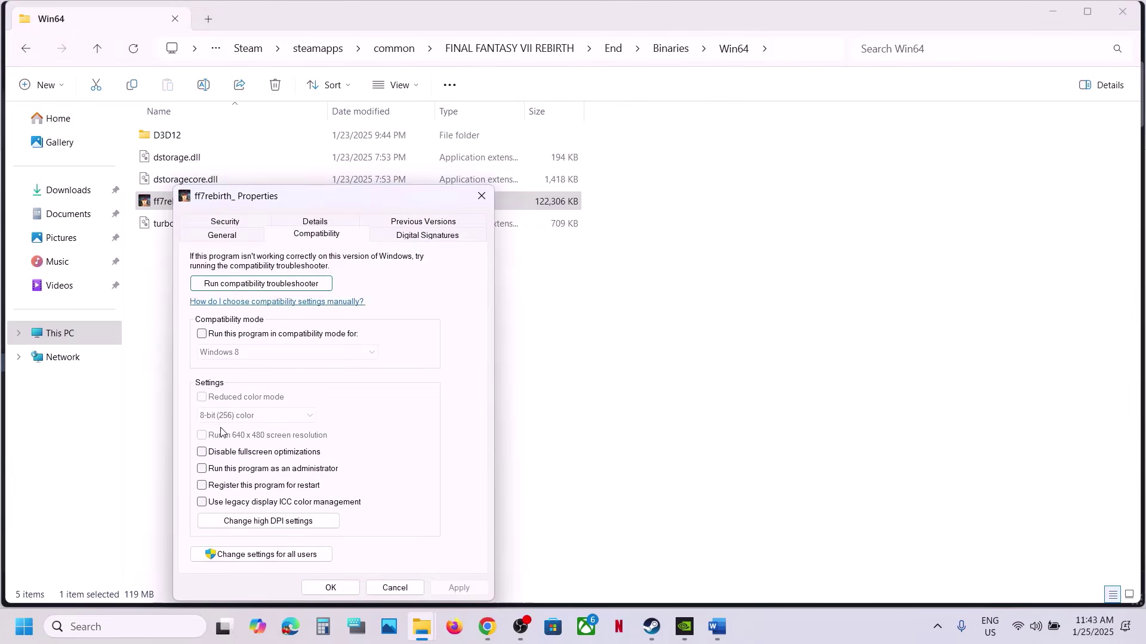
pyautogui.click(201, 468)
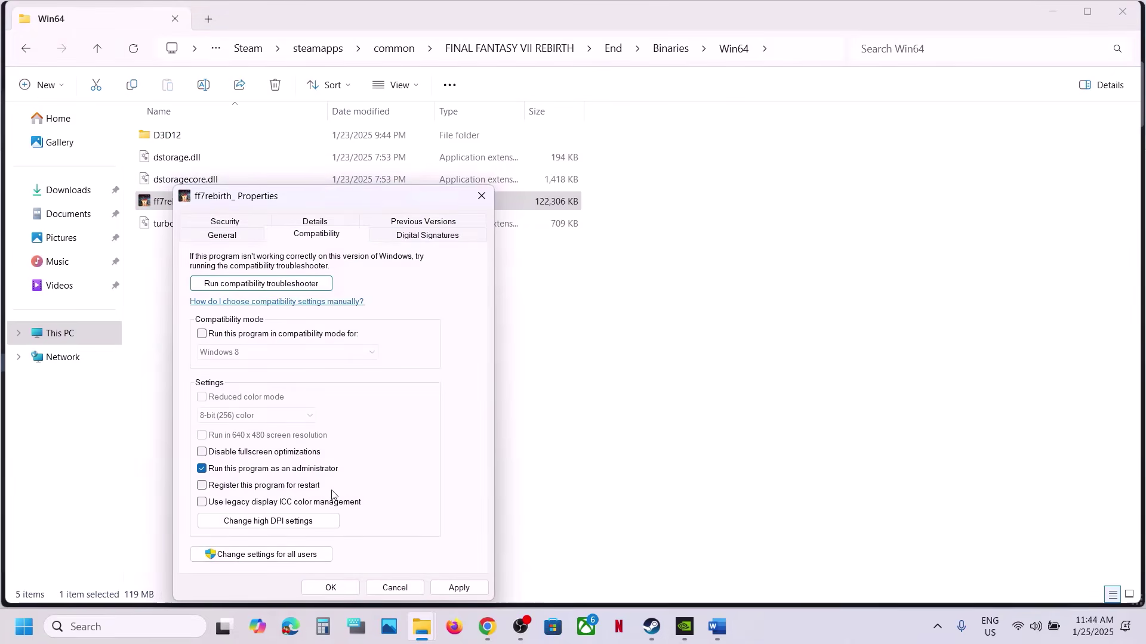
pyautogui.click(453, 589)
pyautogui.click(328, 588)
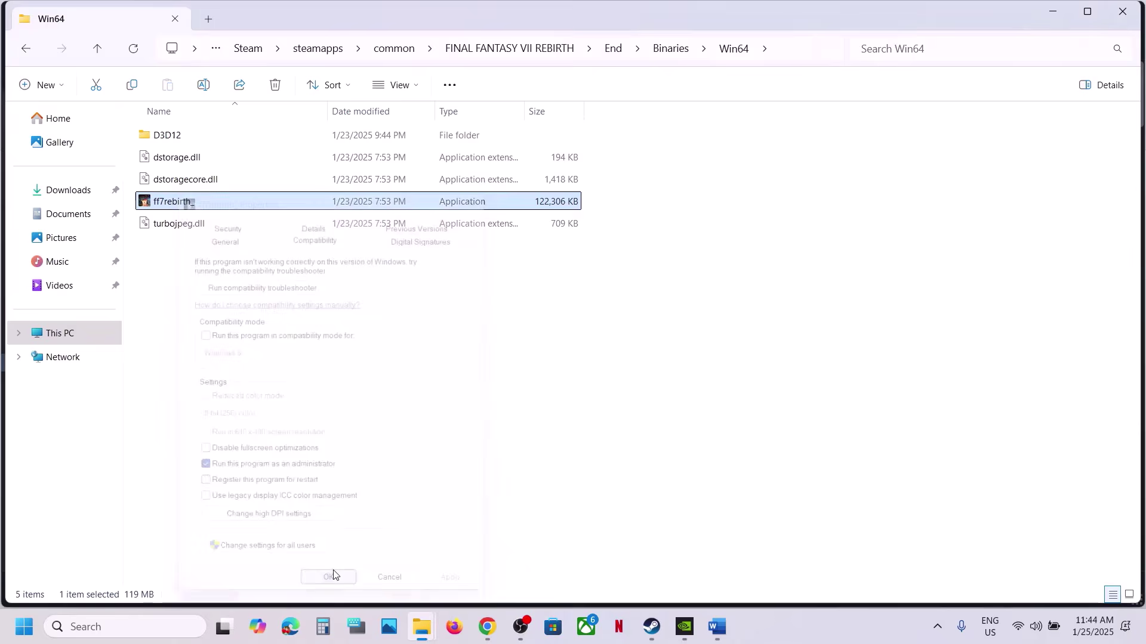
# Reopen the compatibility properties of ff7rebirth_ and apply compatibility mode for Windows 8
pyautogui.rightClick(207, 203)
pyautogui.click(298, 396)
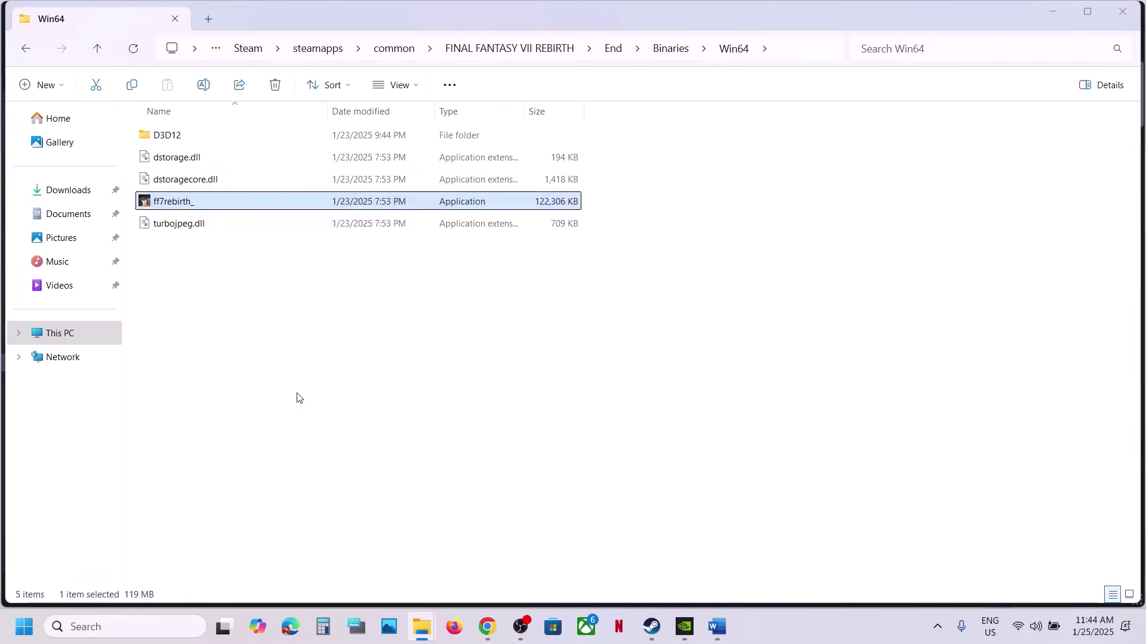
pyautogui.click(348, 236)
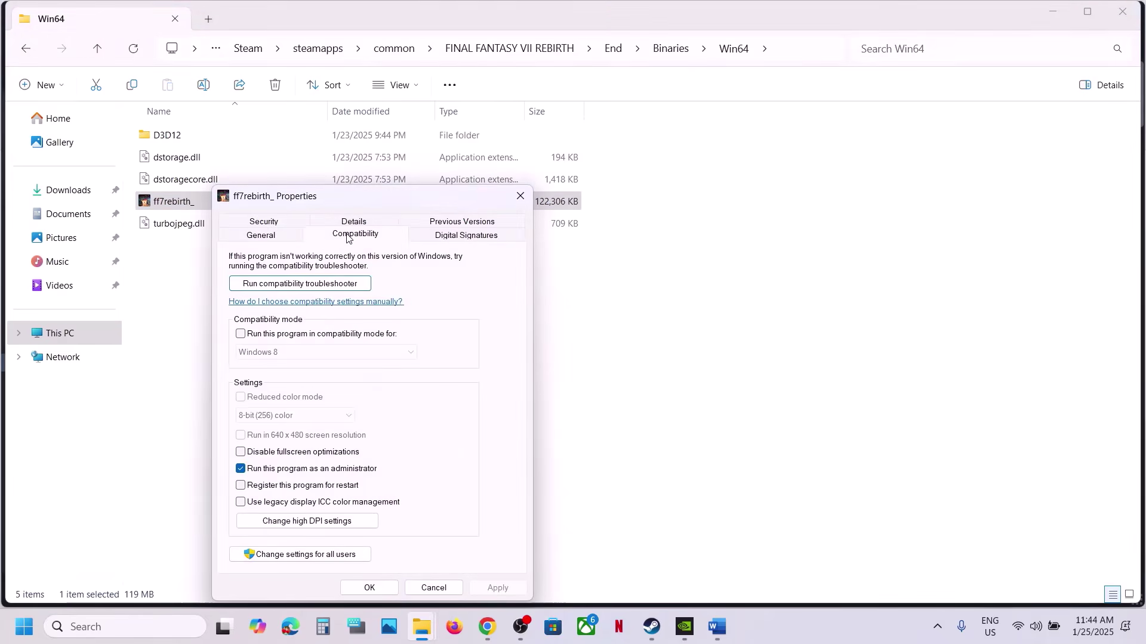
pyautogui.click(245, 335)
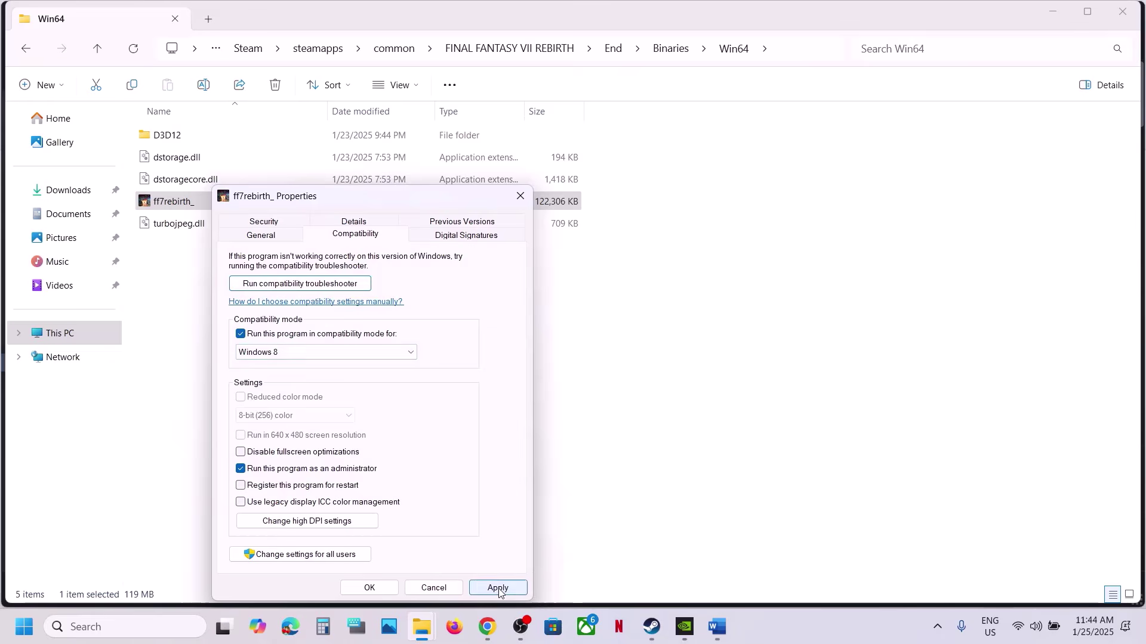
pyautogui.click(497, 588)
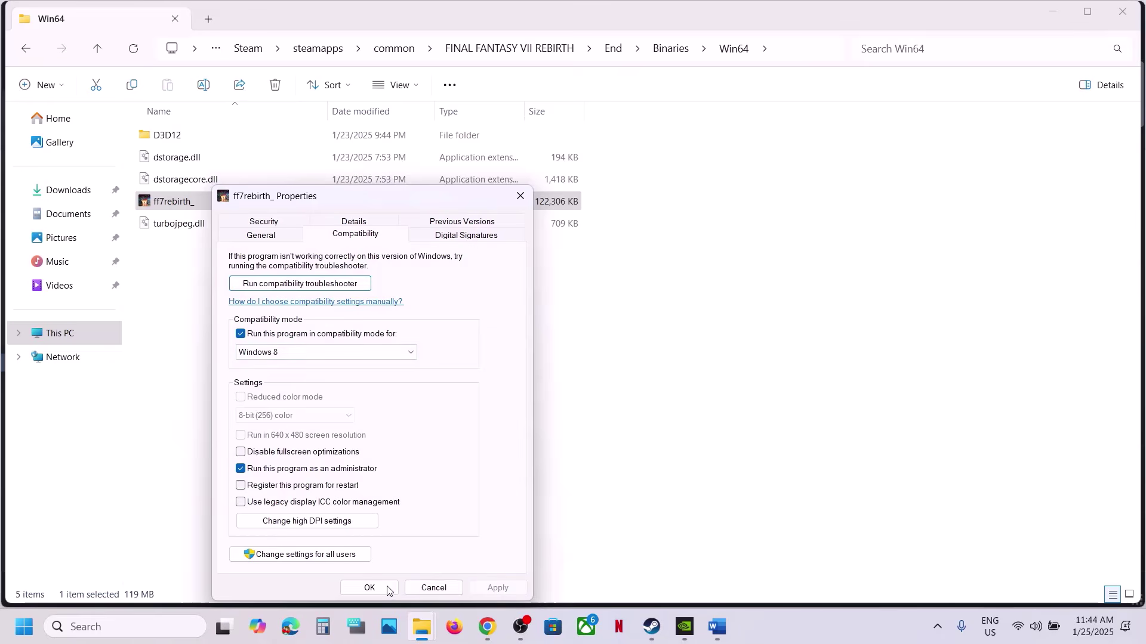
# Change the compatibility mode of ff7rebirth_ to Windows 7, disable fullscreen optimizations, and apply the settings
pyautogui.click(300, 351)
pyautogui.click(283, 398)
pyautogui.click(497, 588)
pyautogui.click(495, 587)
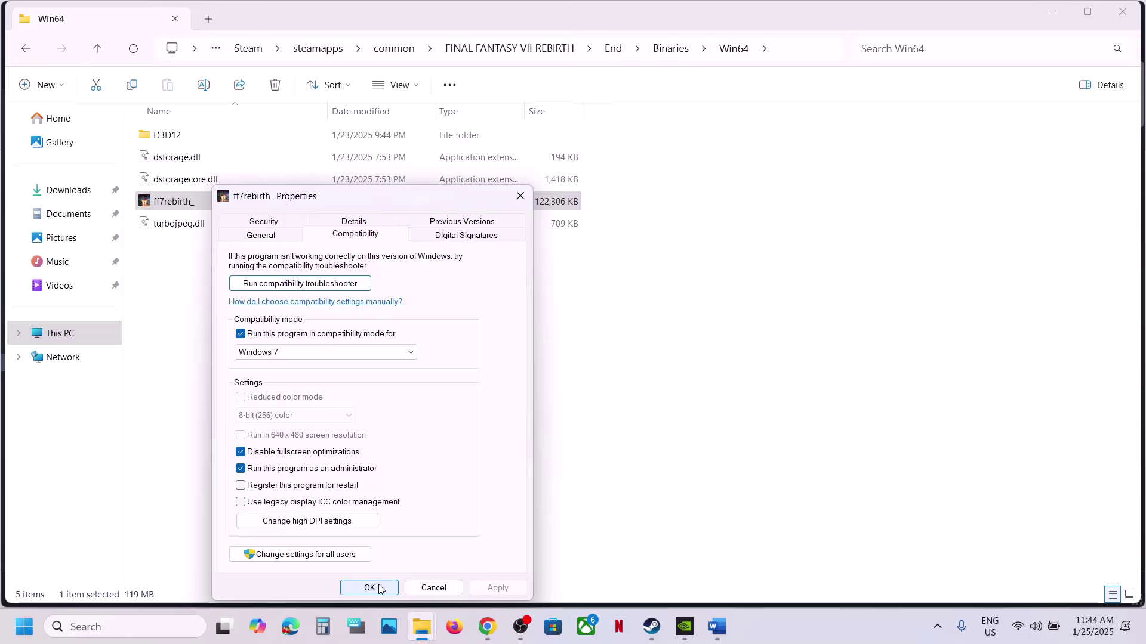
# Turn off compatibility mode, disabled fullscreen optimizations and run as administrator for ff7rebirth_, and save the properties
pyautogui.click(241, 333)
pyautogui.click(241, 454)
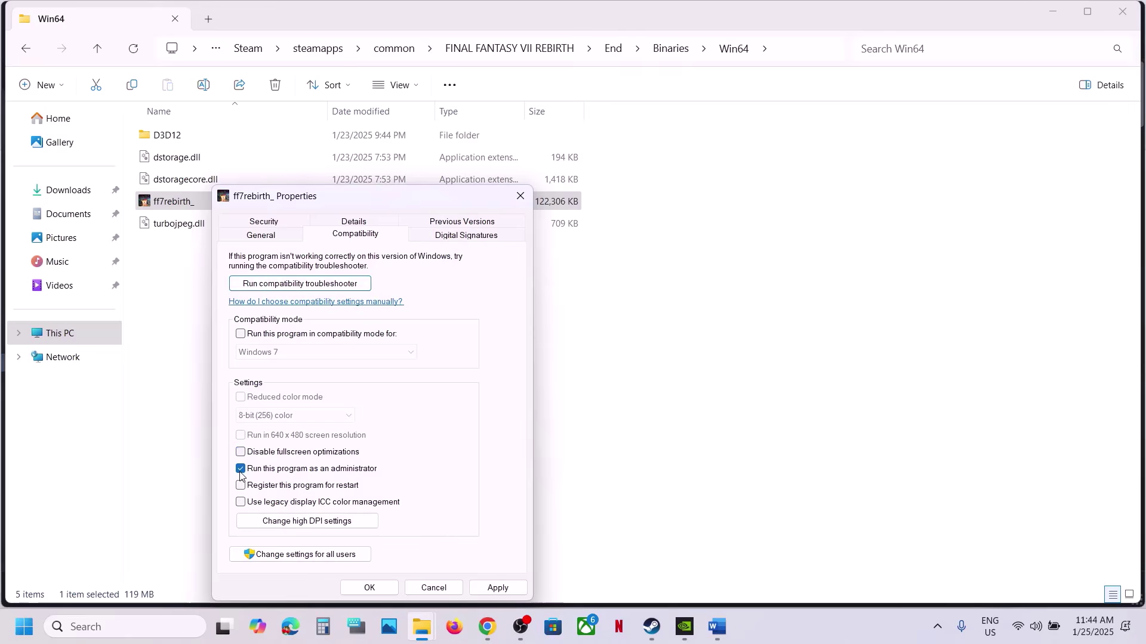
pyautogui.click(499, 588)
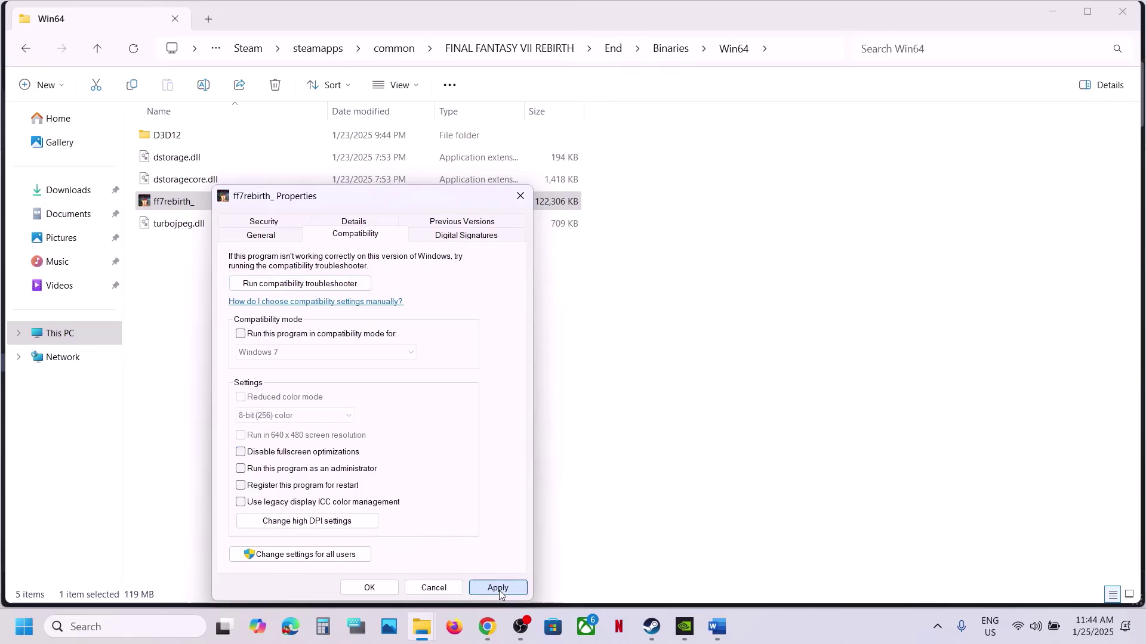
pyautogui.click(373, 589)
# Switch back to the Word guide and highlight the Step 16 advice on allowing the game through the antivirus program, Windows Security and Firewall
pyautogui.click(717, 627)
pyautogui.moveTo(170, 361); pyautogui.dragTo(327, 417)
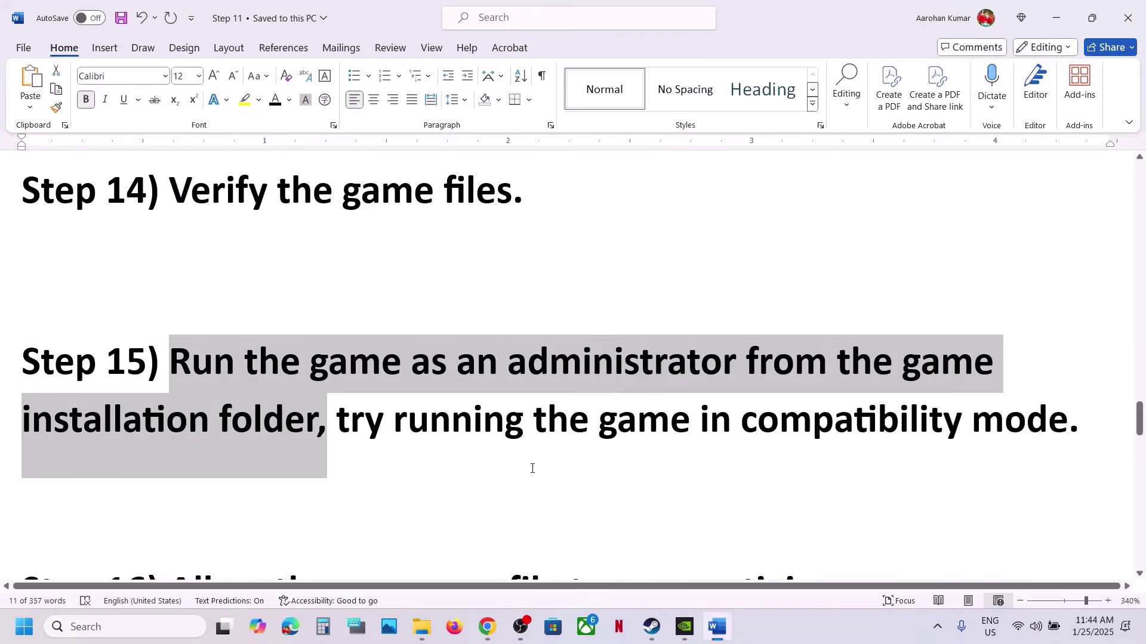
pyautogui.scroll(-2, 532, 468)
pyautogui.scroll(-1, 531, 467)
pyautogui.moveTo(170, 391); pyautogui.dragTo(166, 439)
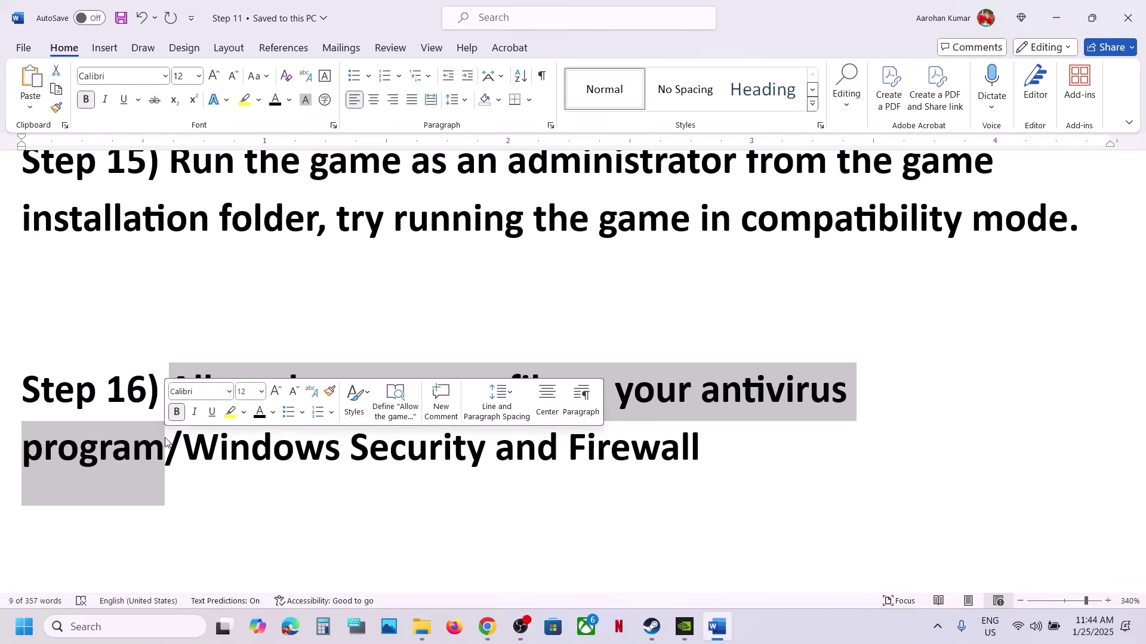
pyautogui.moveTo(176, 460); pyautogui.dragTo(566, 457)
# Switch to Windows Settings and open the list of apps allowed through Controlled folder access in Windows Security's ransomware protection
pyautogui.press('super+i')
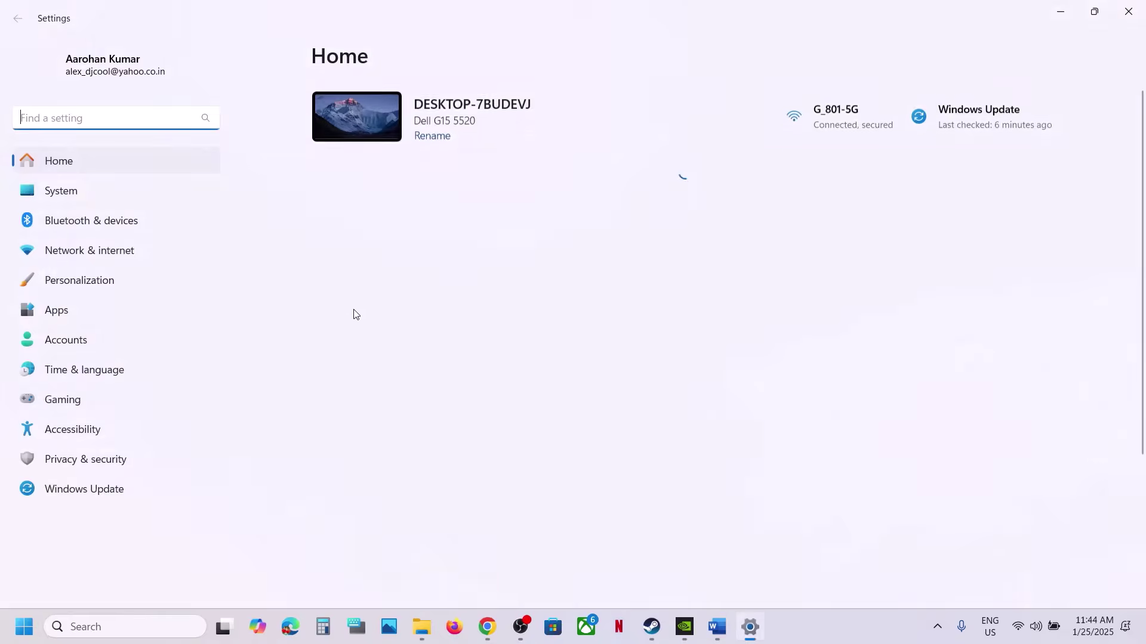
pyautogui.click(47, 460)
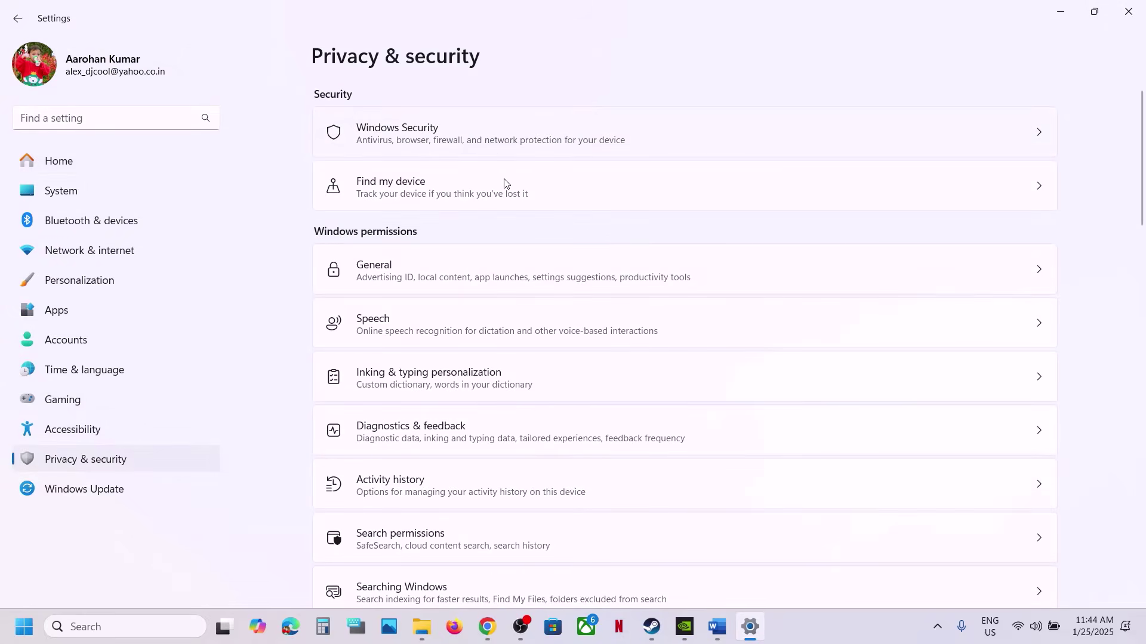
pyautogui.click(490, 134)
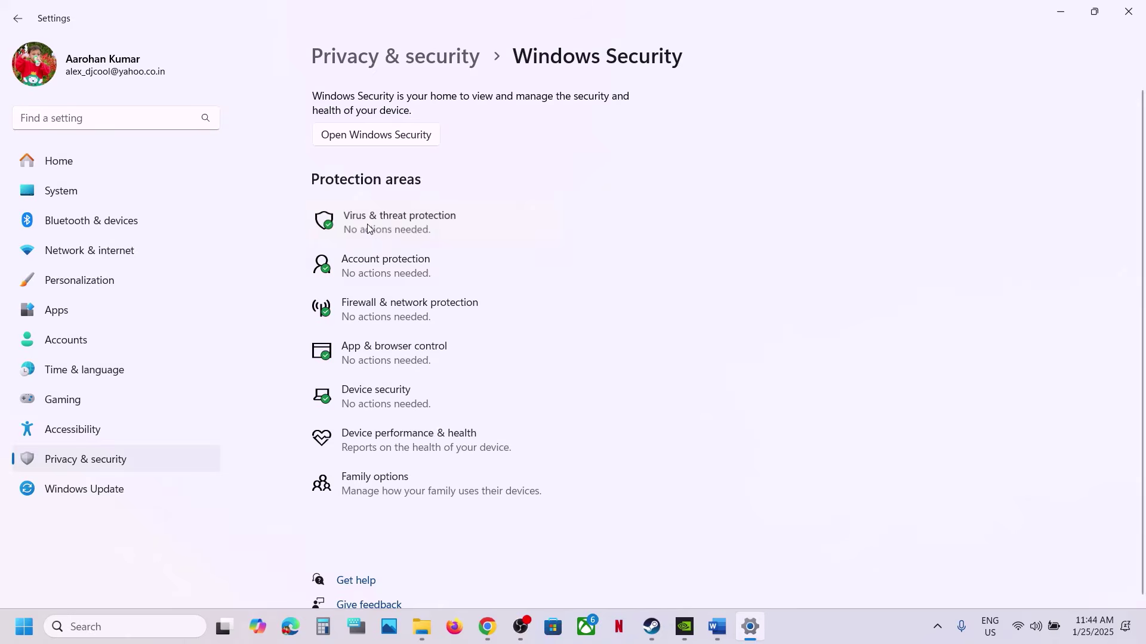
pyautogui.click(367, 224)
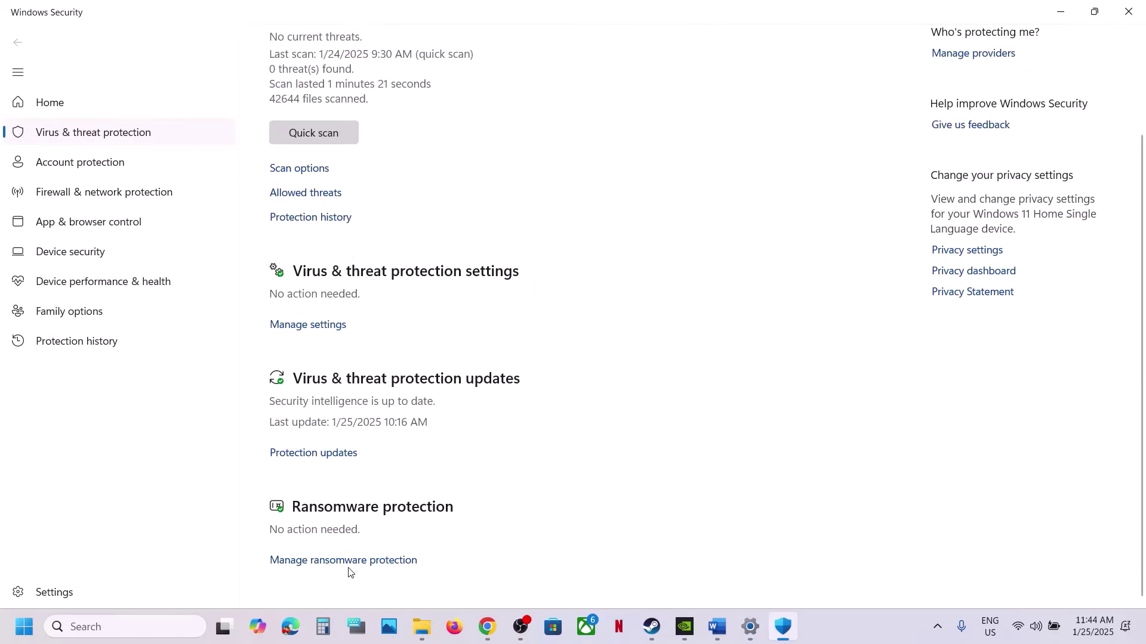
pyautogui.click(345, 560)
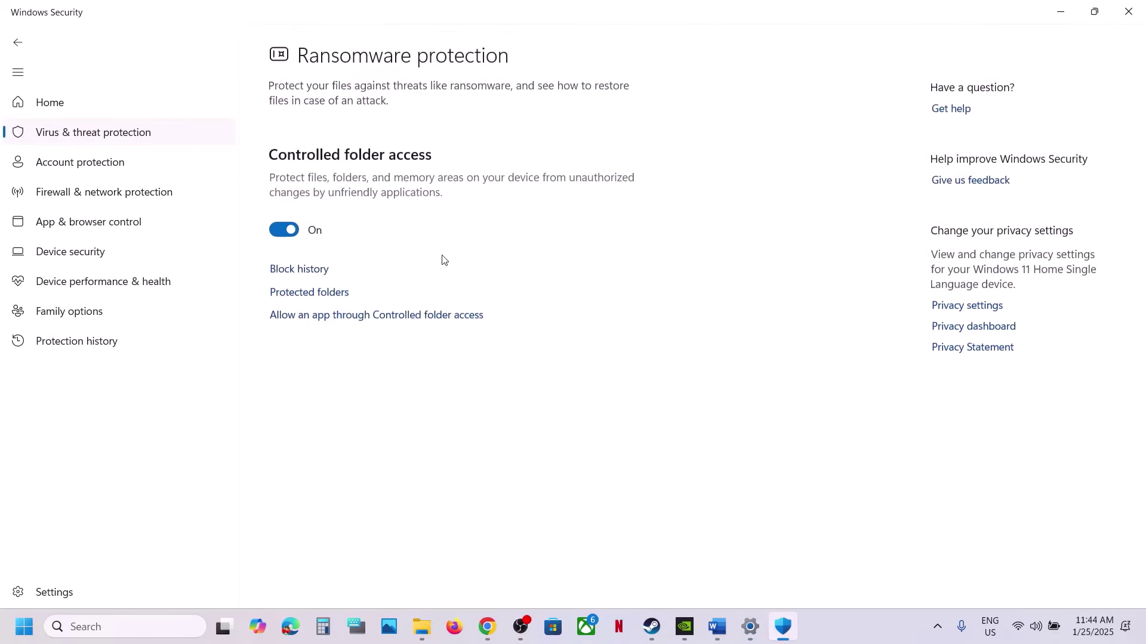
pyautogui.click(364, 316)
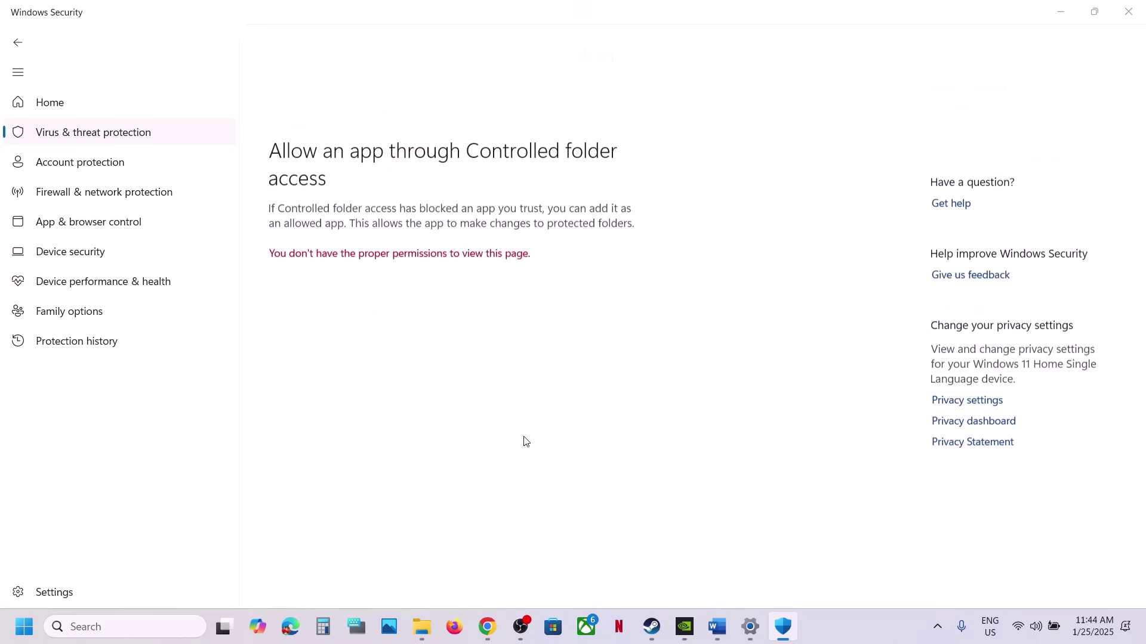
# Add ff7rebirth from the FINAL FANTASY VII REBIRTH folder as an app allowed through Controlled folder access
pyautogui.scroll(-2, 379, 77)
pyautogui.click(374, 56)
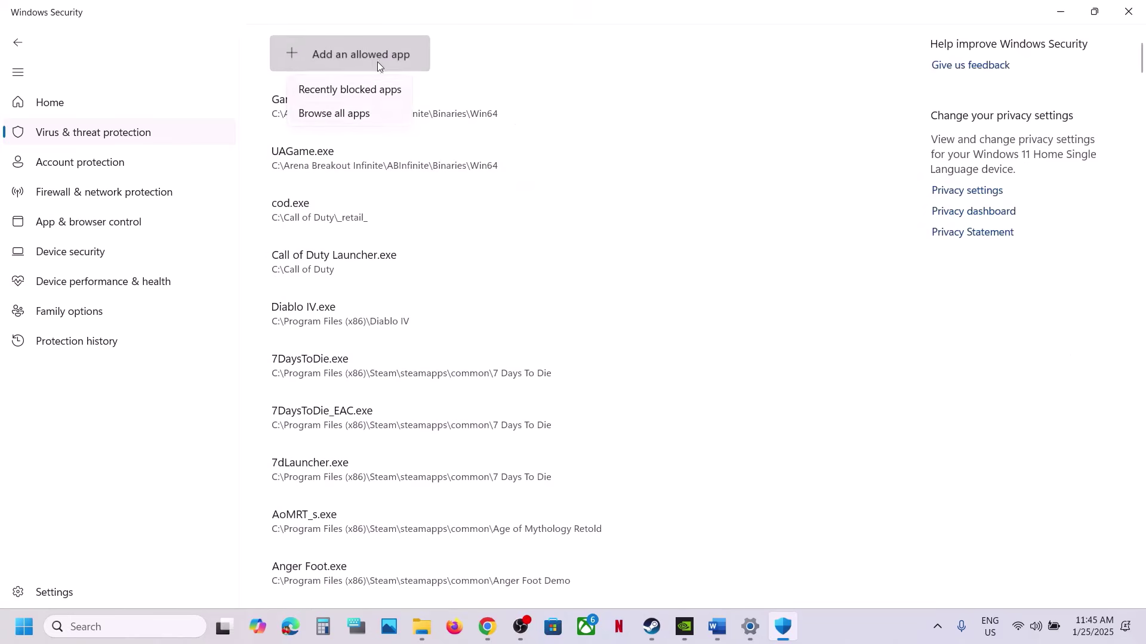
pyautogui.click(375, 111)
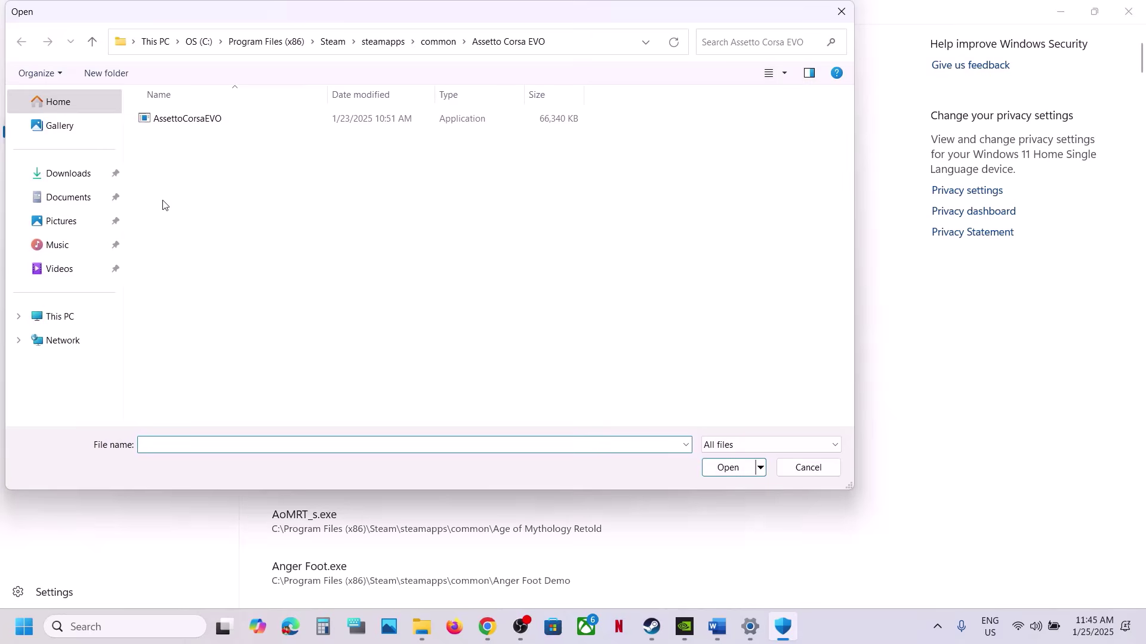
pyautogui.click(427, 43)
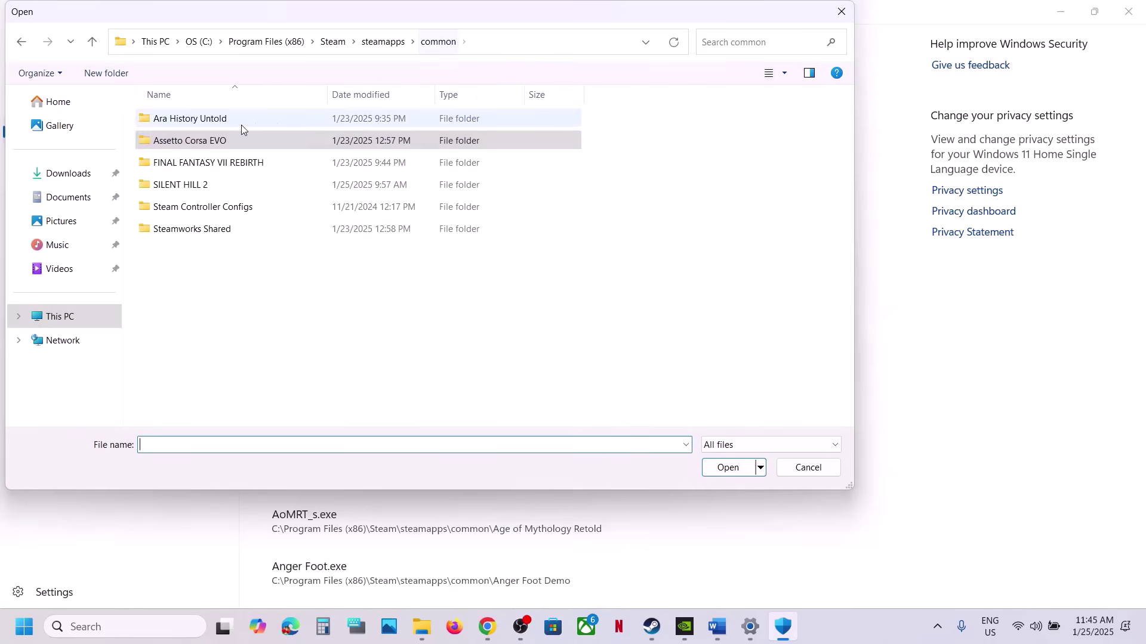
pyautogui.doubleClick(196, 162)
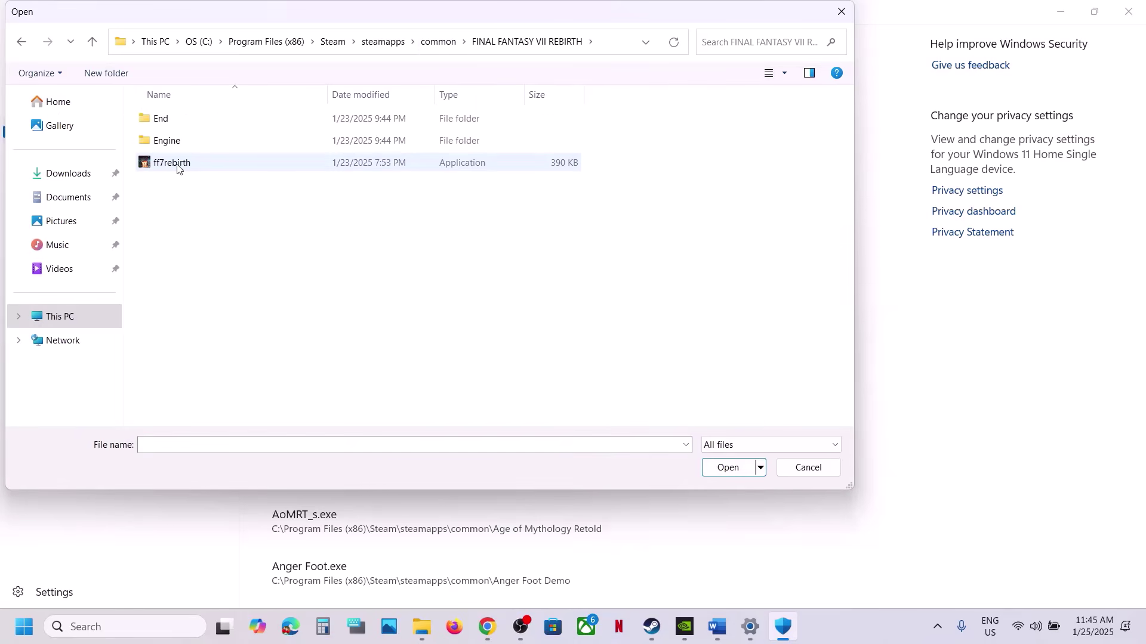
pyautogui.click(177, 167)
pyautogui.click(731, 468)
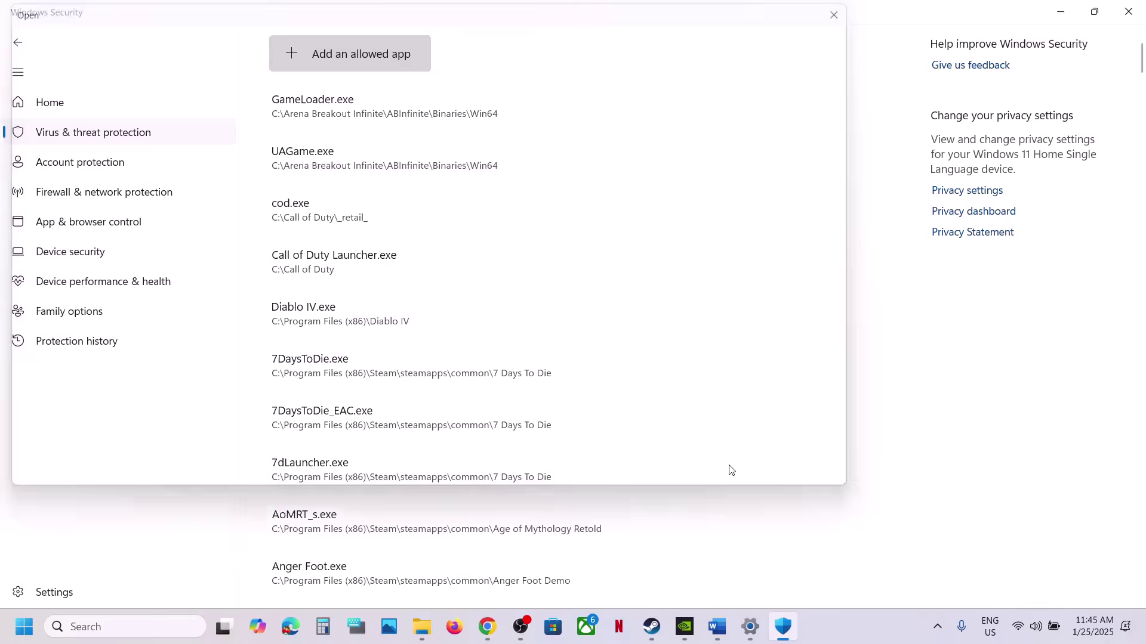
# Add ff7rebirth_ from the game's End\Binaries\Win64 folder as another app allowed through Controlled folder access
pyautogui.click(350, 62)
pyautogui.click(356, 109)
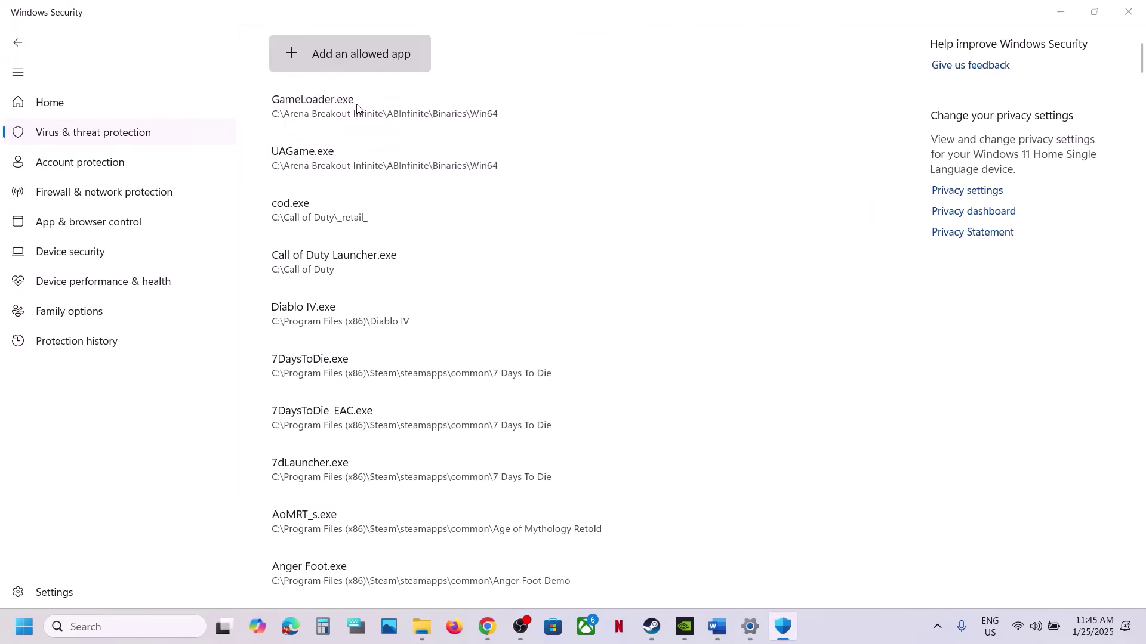
pyautogui.doubleClick(202, 122)
pyautogui.doubleClick(202, 120)
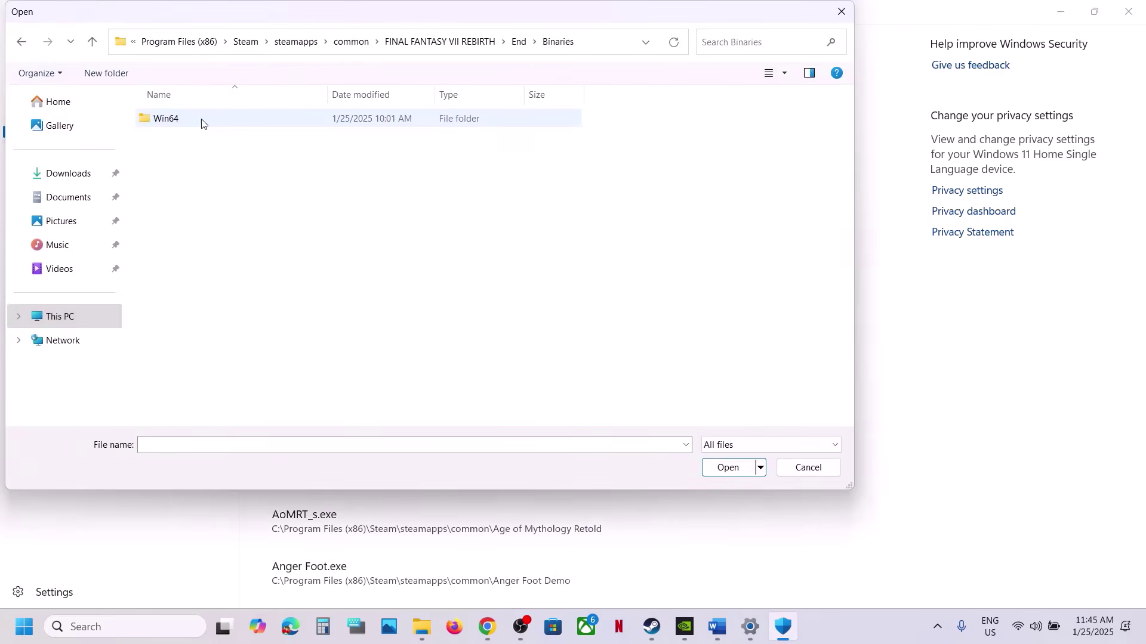
pyautogui.doubleClick(202, 123)
pyautogui.click(220, 142)
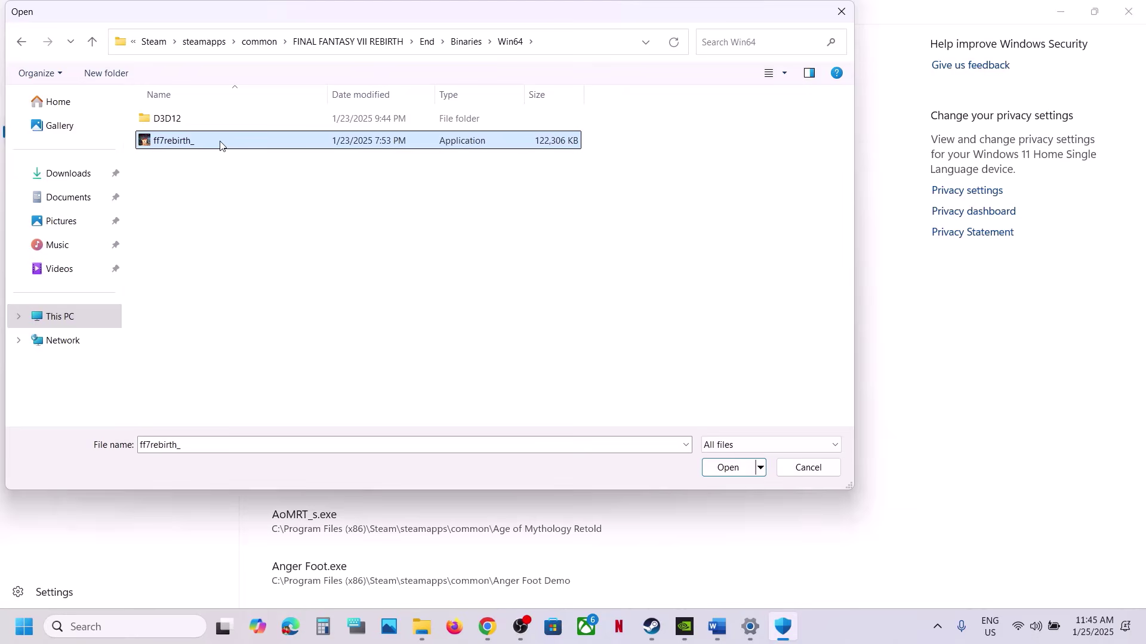
pyautogui.click(733, 471)
# Open Control Panel and go to the list of apps allowed through Windows Defender Firewall
pyautogui.click(187, 627)
pyautogui.write('o')
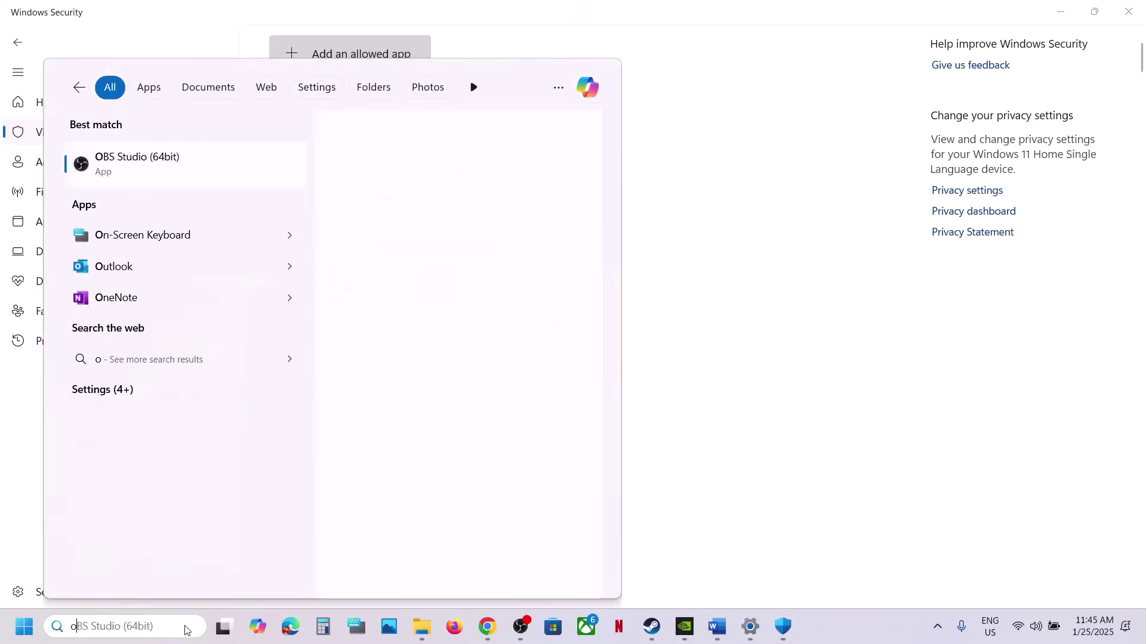
pyautogui.press('BackSpace')
pyautogui.write('control')
pyautogui.press('Return')
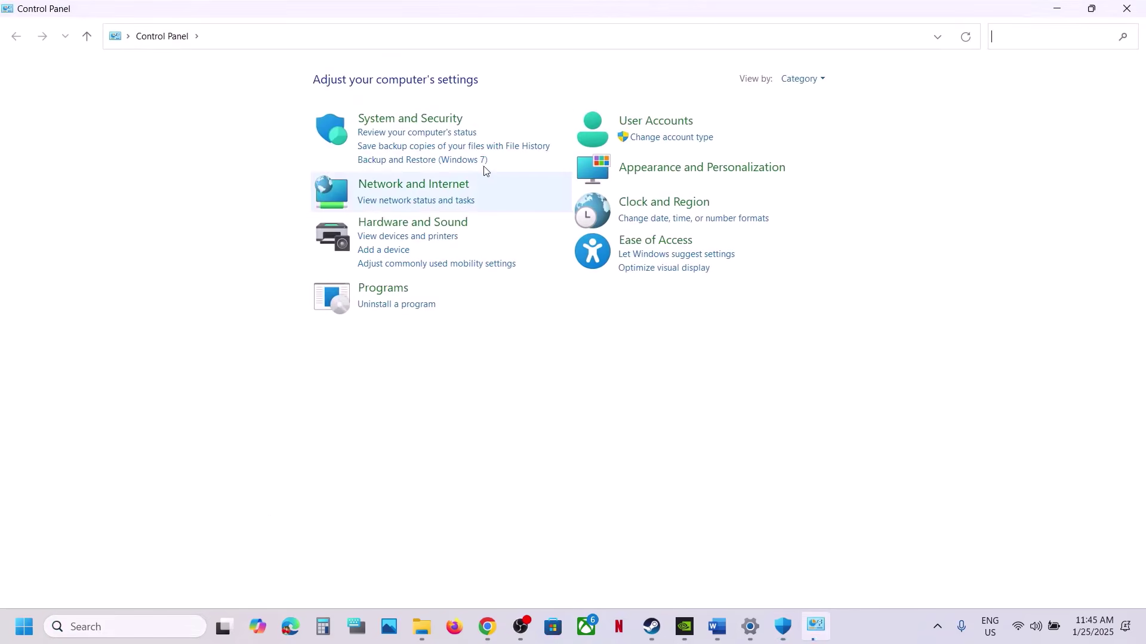
pyautogui.click(410, 117)
pyautogui.click(313, 130)
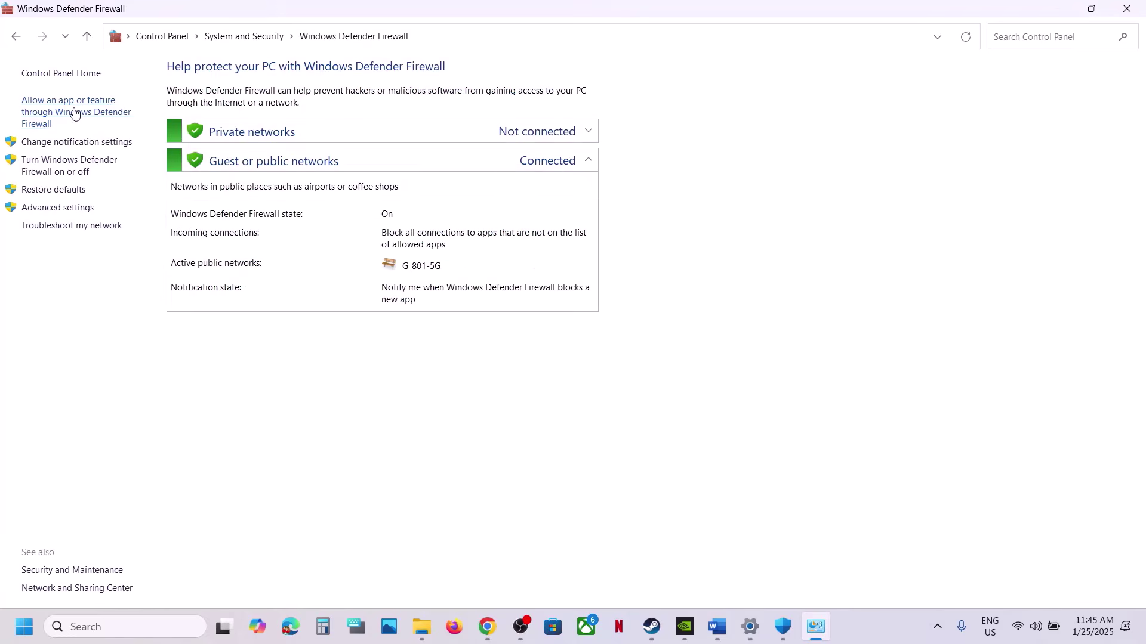
pyautogui.click(75, 113)
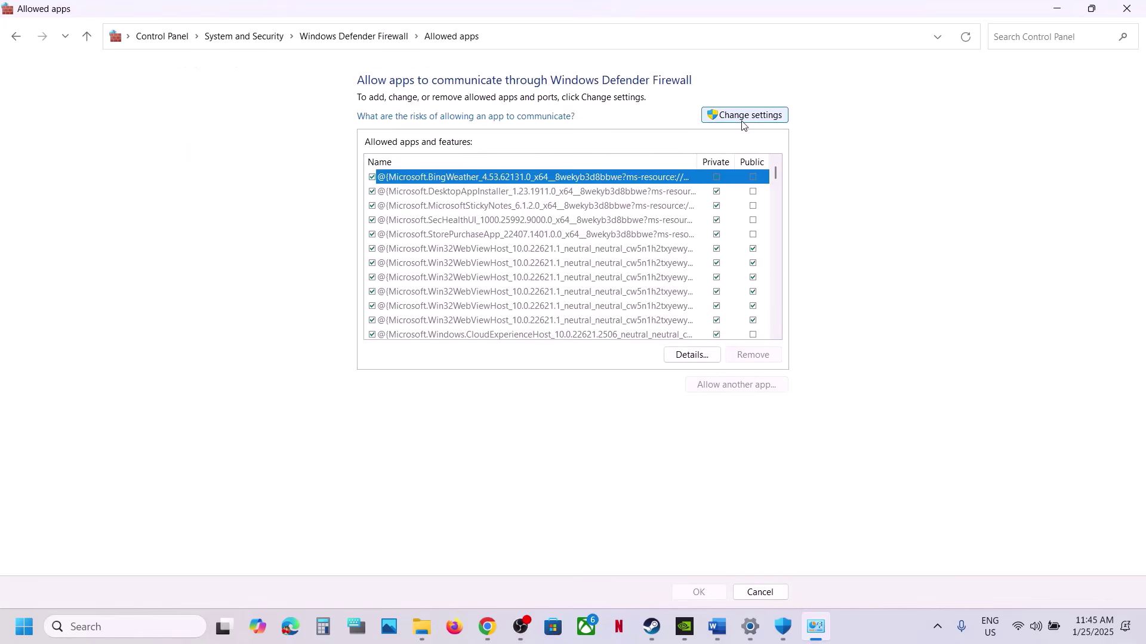
# Try to add ff7rebirth from the FINAL FANTASY VII REBIRTH folder to the apps allowed through Windows Defender Firewall
pyautogui.click(742, 121)
pyautogui.click(737, 388)
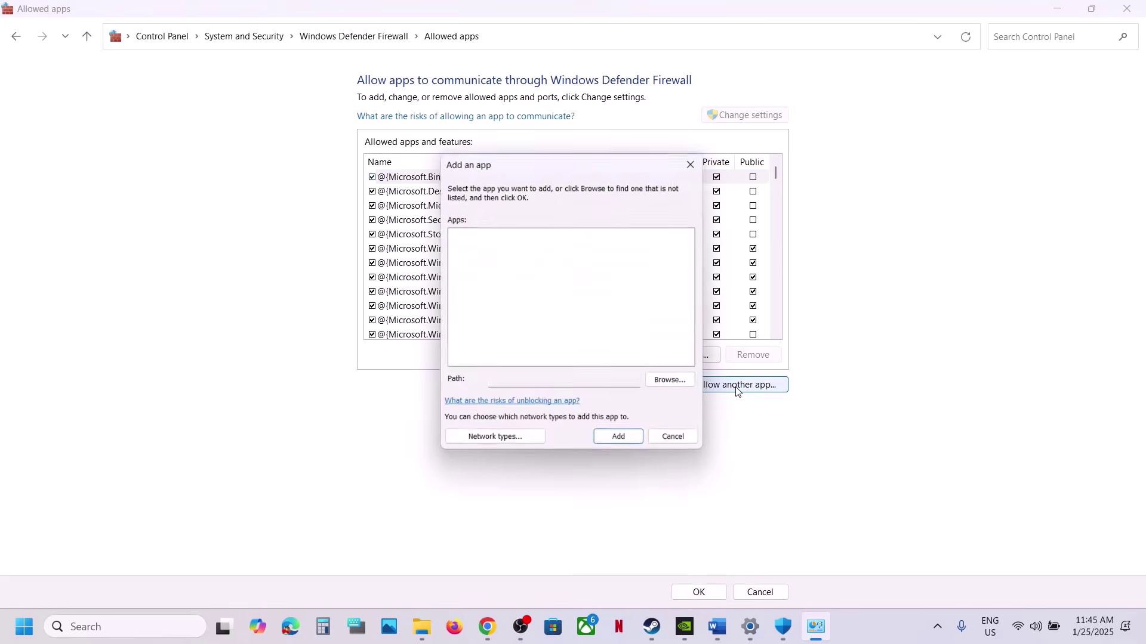
pyautogui.click(669, 380)
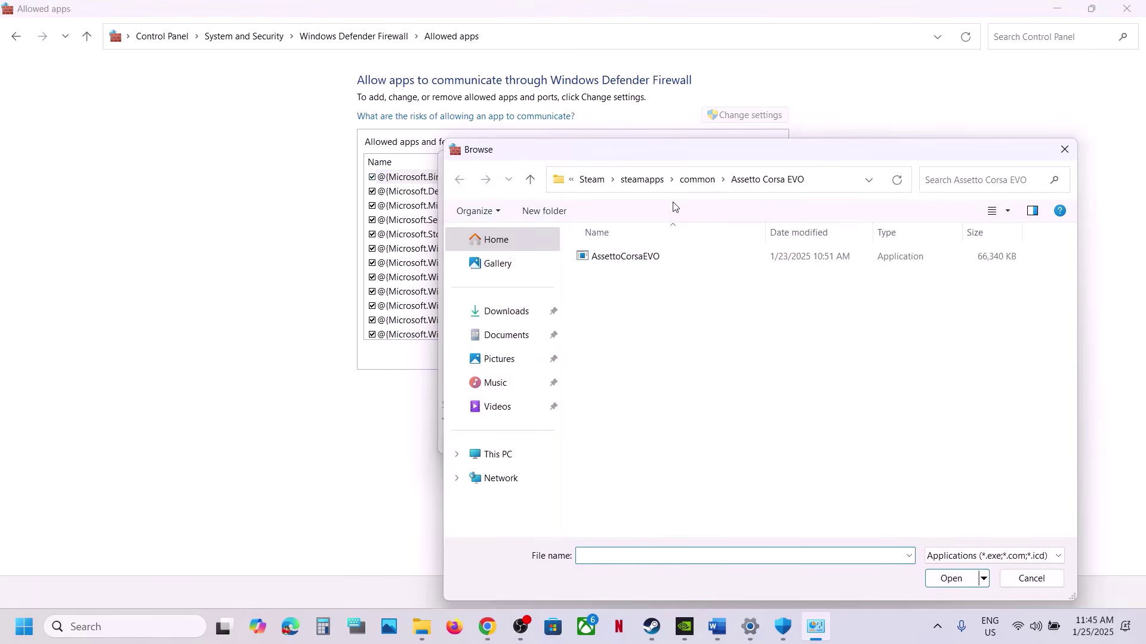
pyautogui.click(692, 180)
pyautogui.click(636, 302)
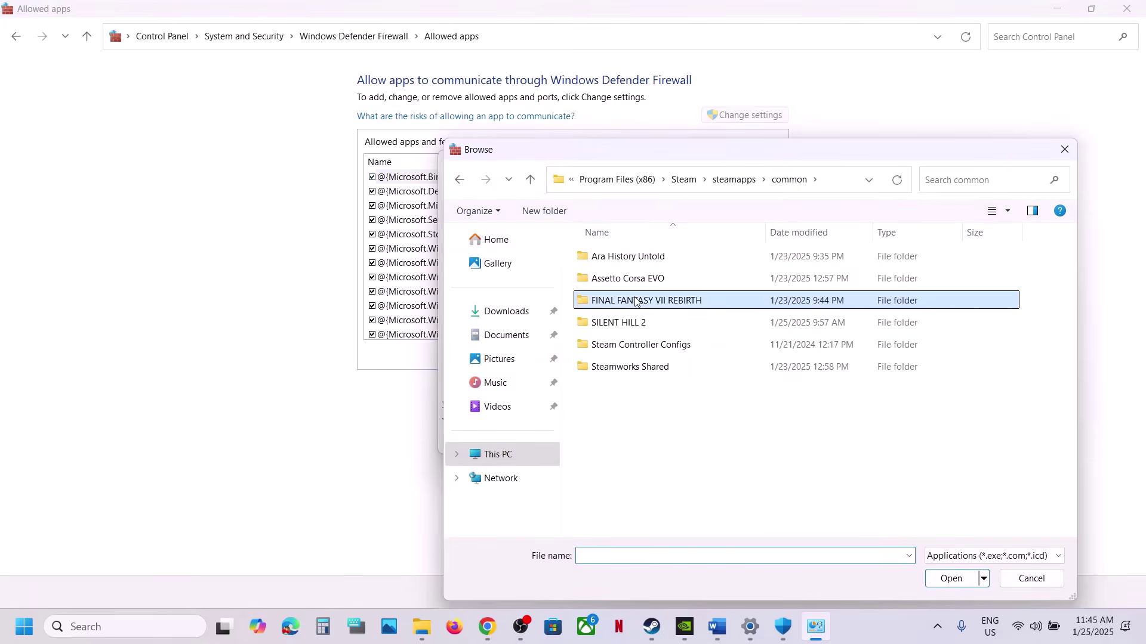
pyautogui.doubleClick(634, 302)
pyautogui.click(614, 300)
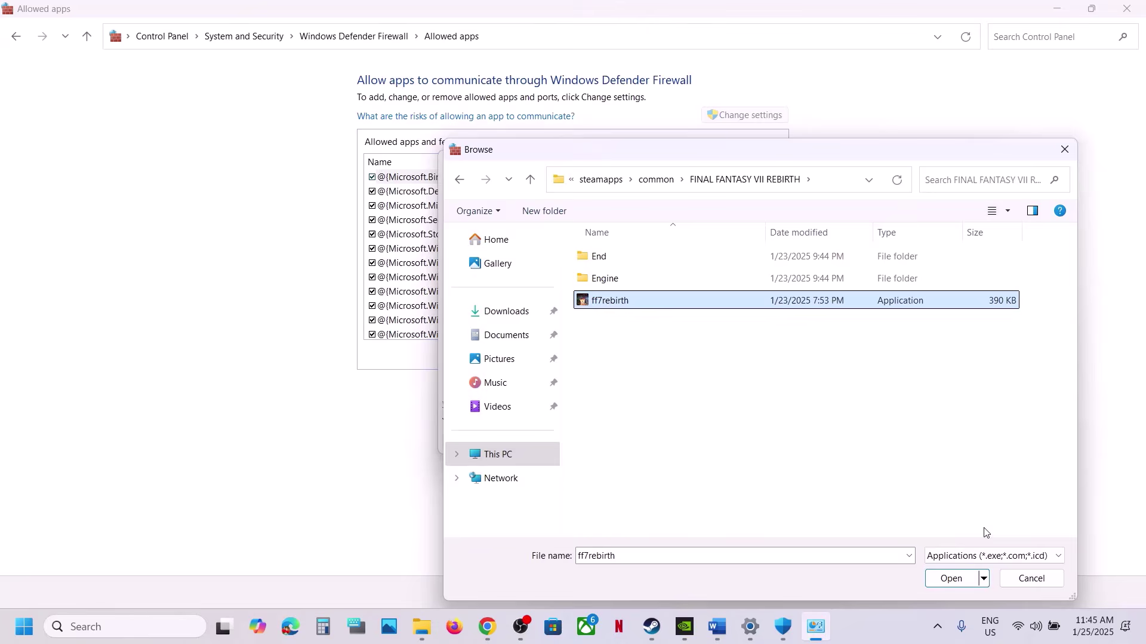
pyautogui.click(952, 579)
pyautogui.click(618, 442)
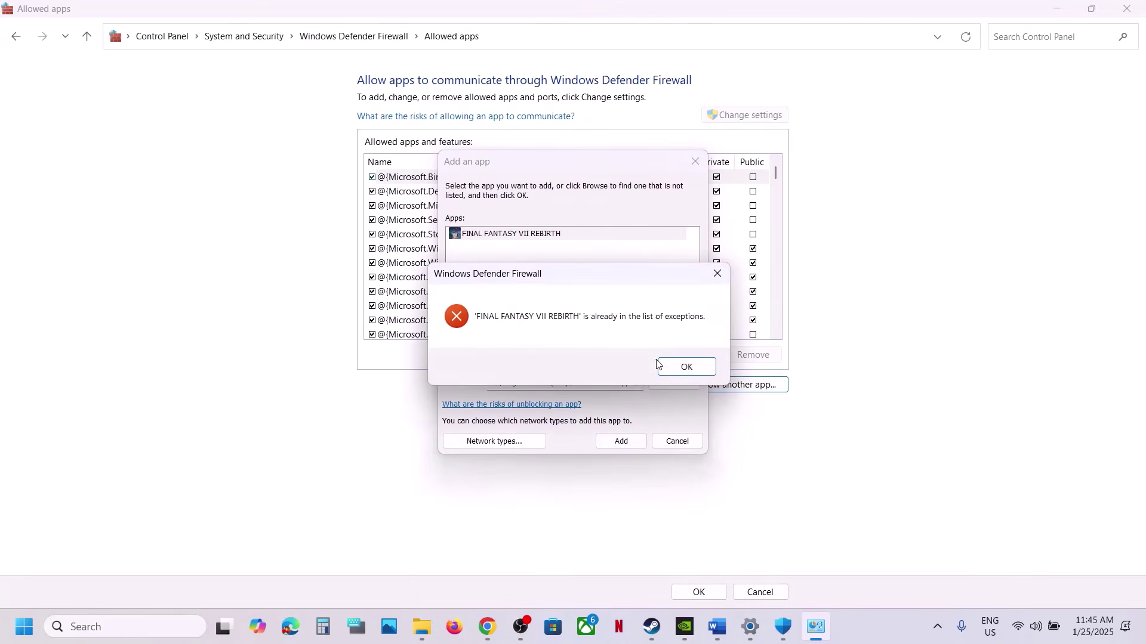
pyautogui.click(686, 367)
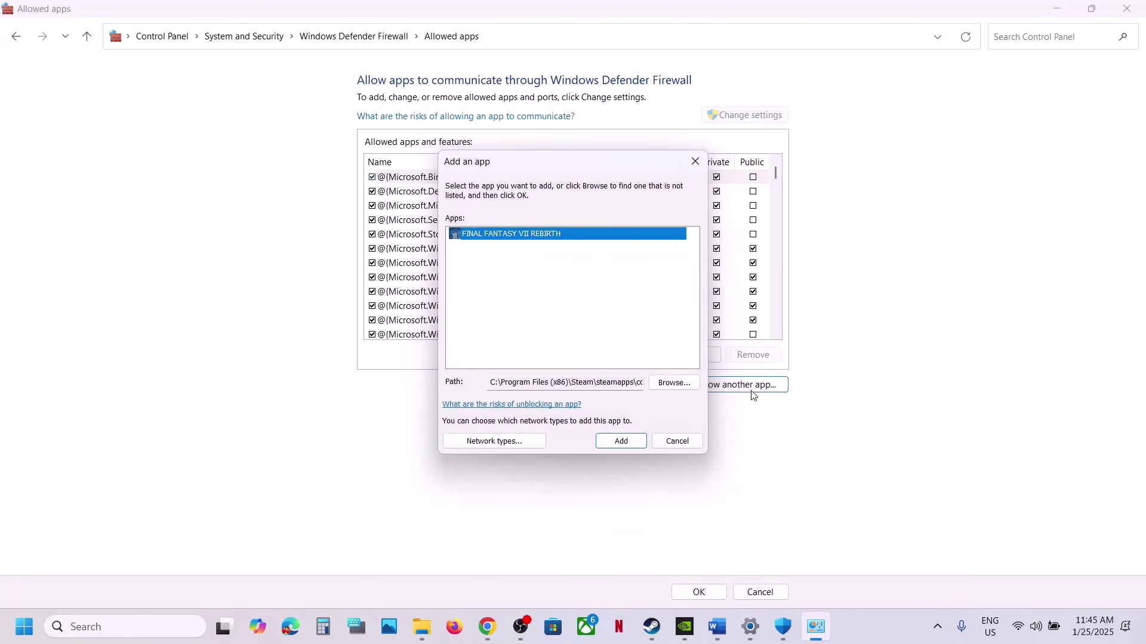
# Add ff7rebirth_ from the game's End\Binaries\Win64 folder to the firewall's allowed apps and select a FINAL FANTASY VII REBIRTH entry in the list
pyautogui.click(681, 385)
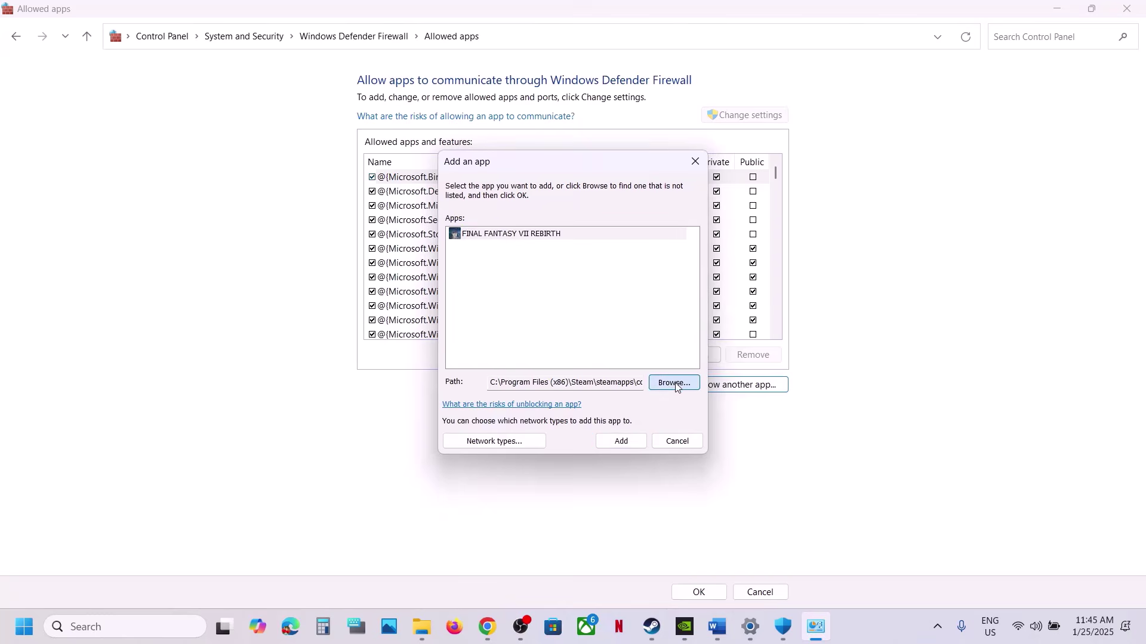
pyautogui.doubleClick(600, 257)
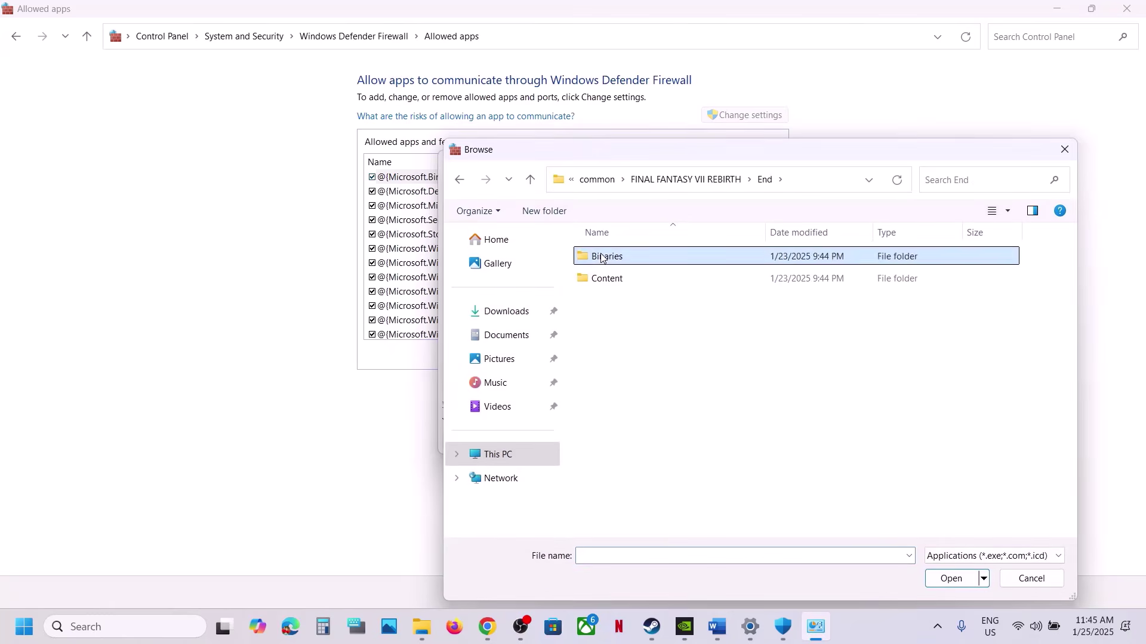
pyautogui.doubleClick(600, 257)
pyautogui.doubleClick(599, 256)
pyautogui.click(643, 280)
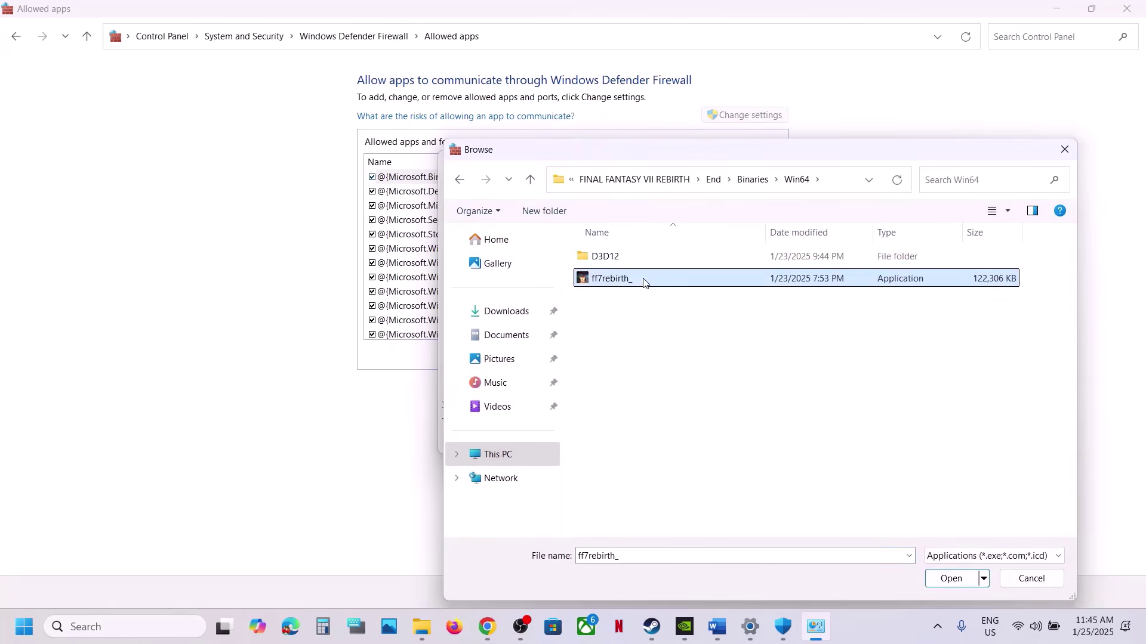
pyautogui.click(950, 580)
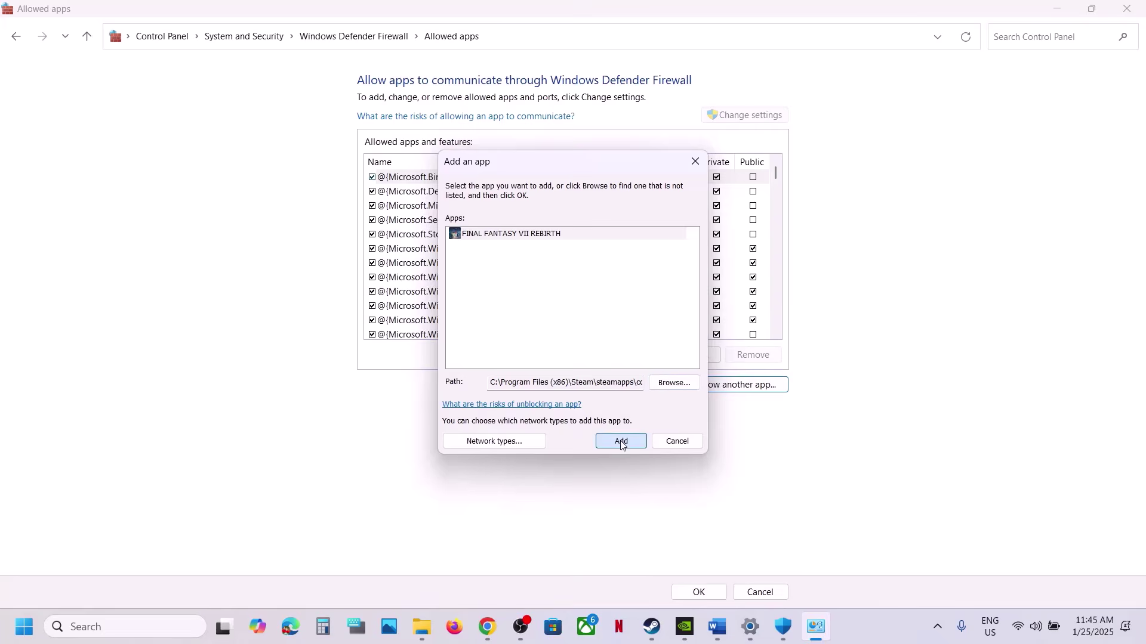
pyautogui.click(620, 443)
pyautogui.click(444, 323)
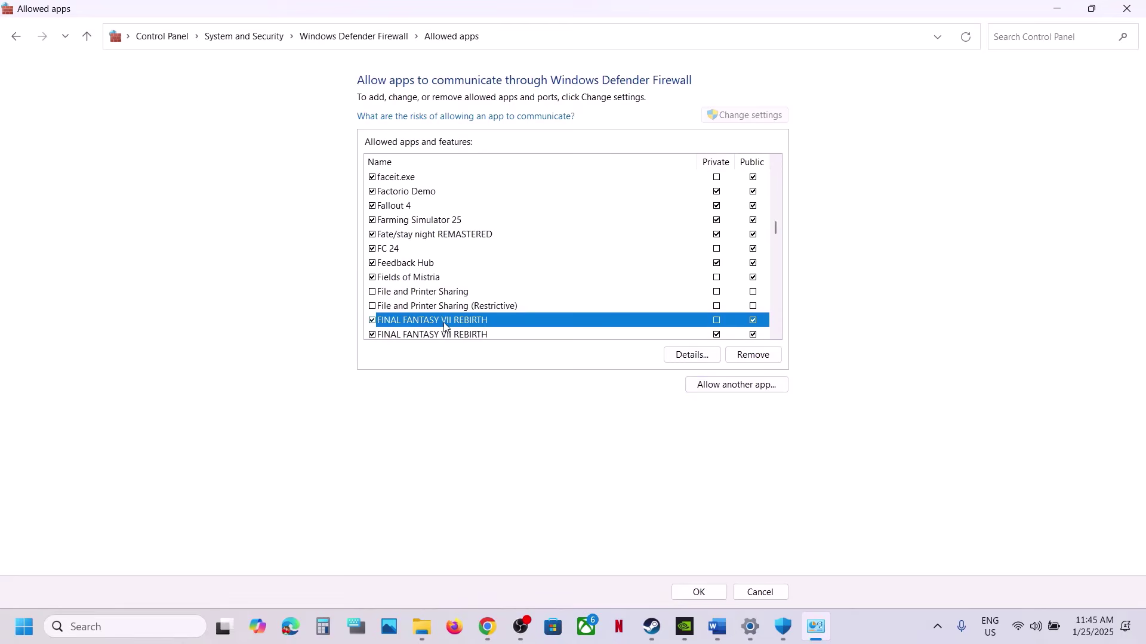
# Close the firewall's allowed apps, Windows Security and Settings windows to return to the troubleshooting guide
pyautogui.click(1126, 8)
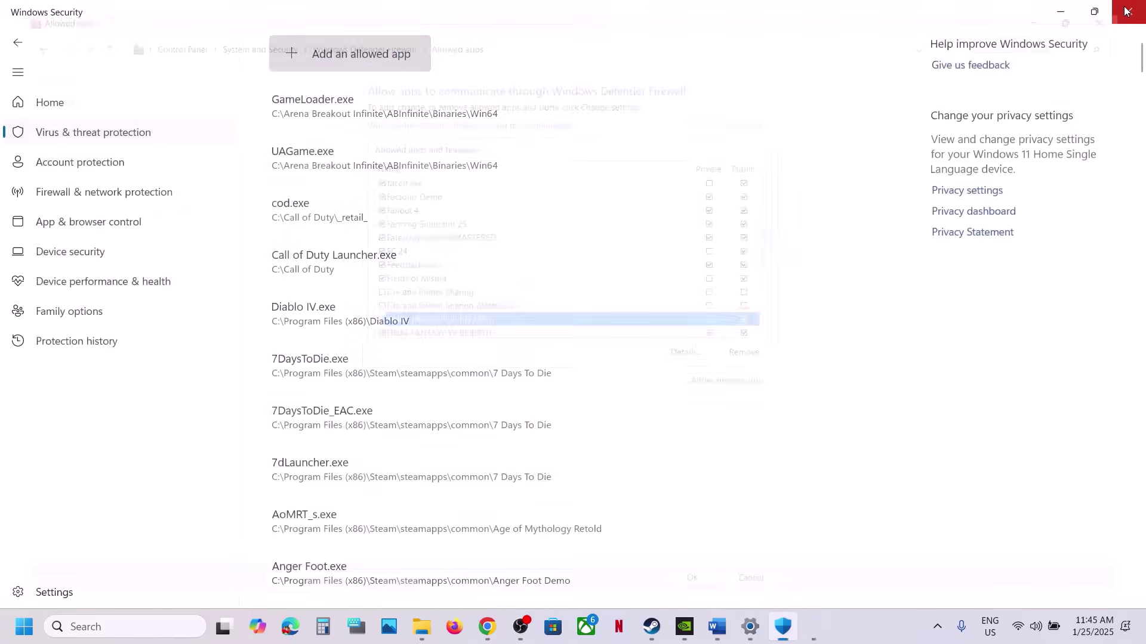
pyautogui.click(1125, 10)
pyautogui.click(1125, 10)
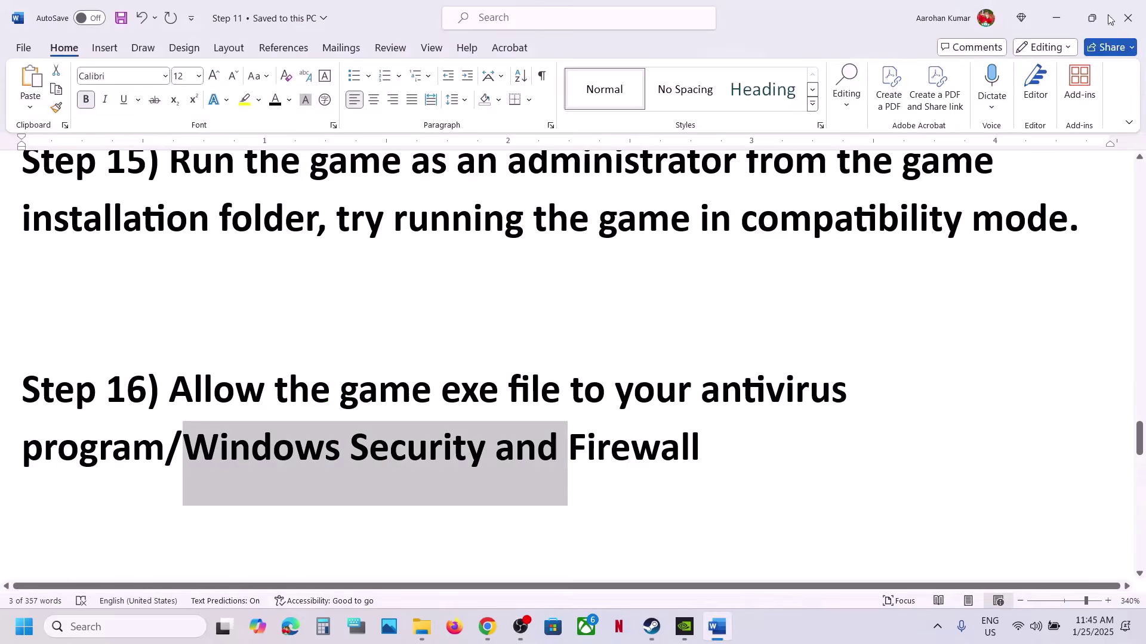
# Review Step 17 of the guide, highlighting the advice on USB adapters, controllers, monitors, third-party services and disabling Steam Overlay
pyautogui.scroll(-2, 603, 379)
pyautogui.scroll(-3, 604, 379)
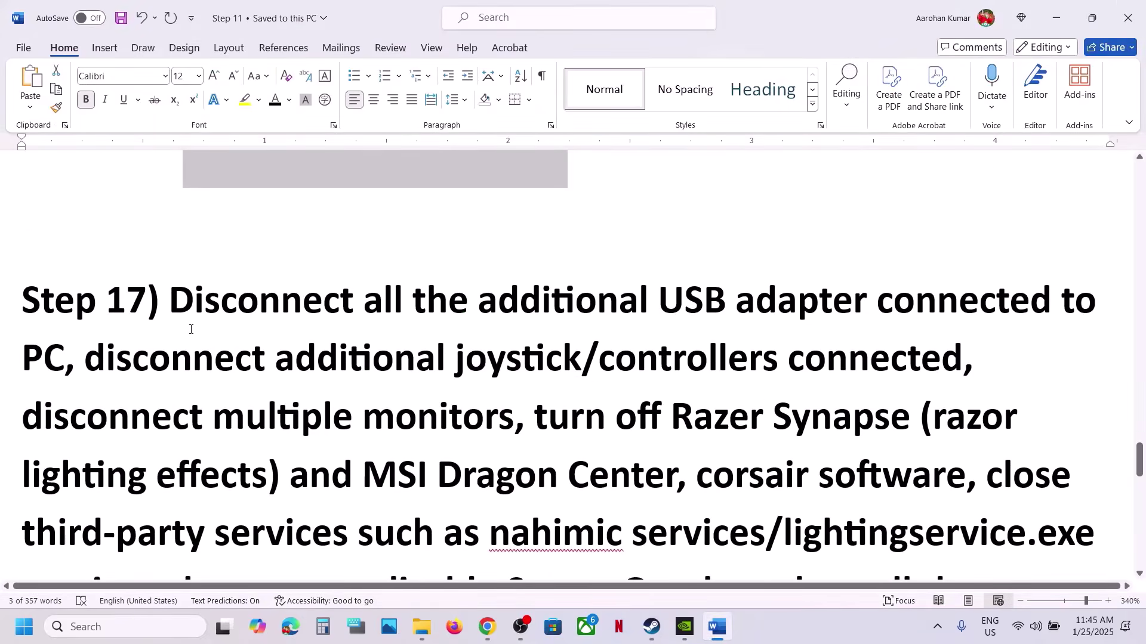
pyautogui.moveTo(174, 303); pyautogui.dragTo(626, 324)
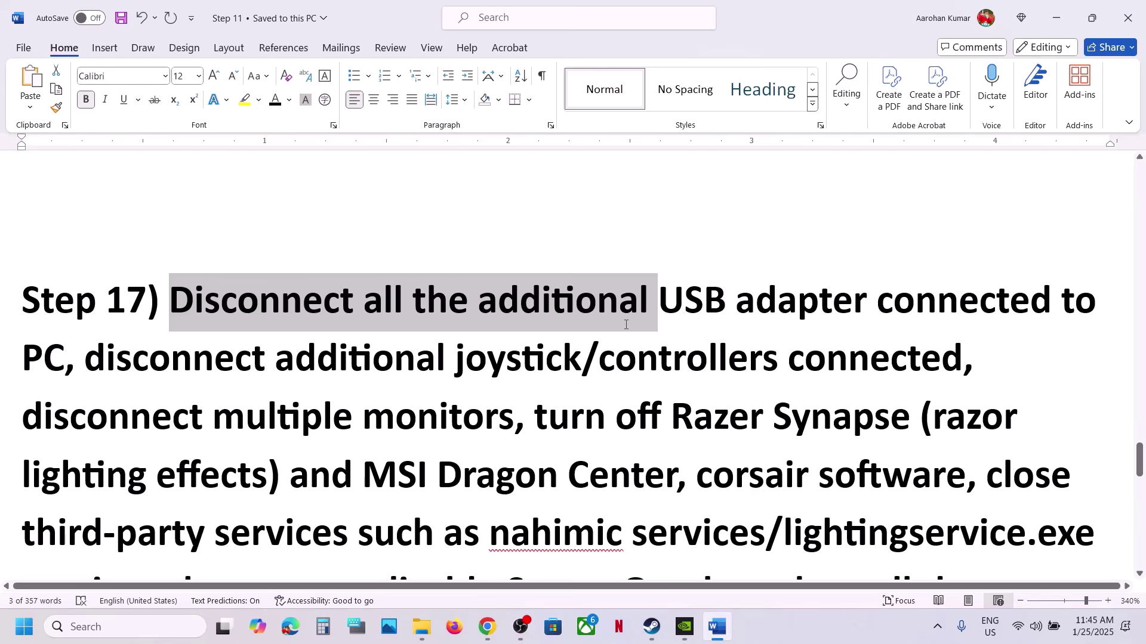
pyautogui.moveTo(626, 325); pyautogui.dragTo(869, 375)
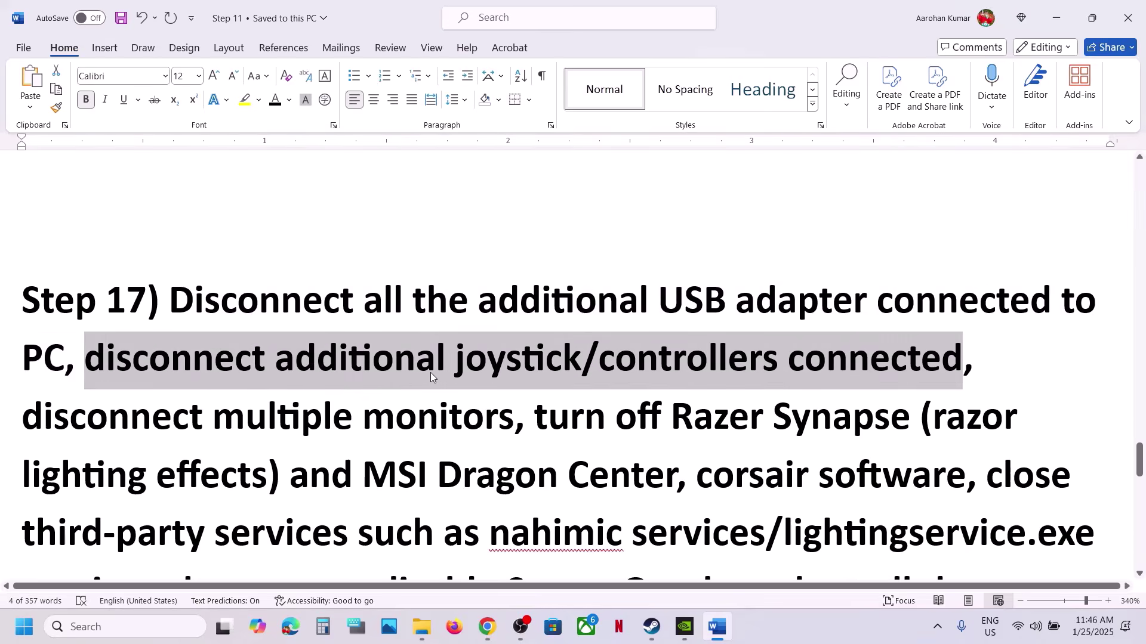
pyautogui.scroll(-2, 412, 371)
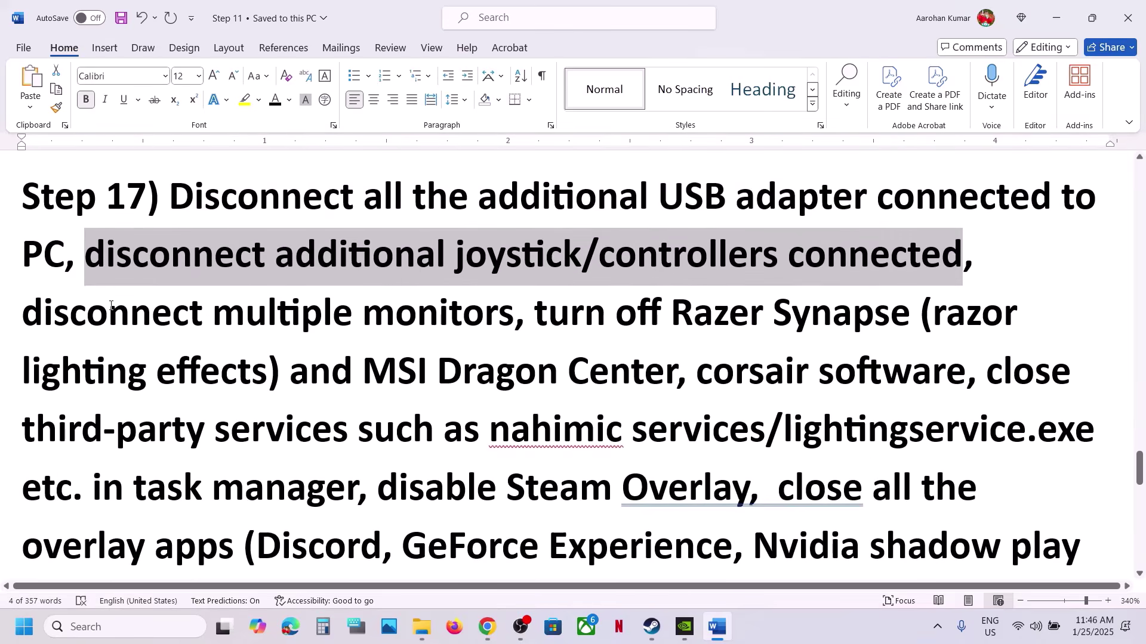
pyautogui.moveTo(42, 311); pyautogui.dragTo(357, 488)
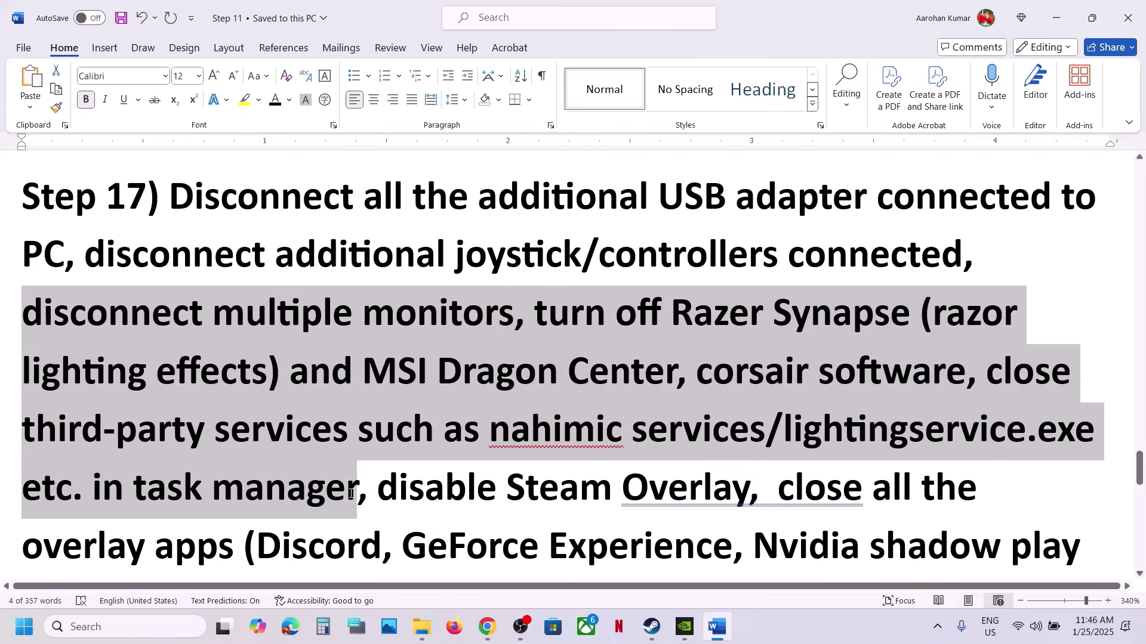
pyautogui.scroll(-2, 350, 494)
pyautogui.scroll(-1, 350, 493)
pyautogui.moveTo(378, 292); pyautogui.dragTo(748, 294)
# Switch to Steam and disable the Steam Overlay while in-game in the properties of FINAL FANTASY VII REBIRTH
pyautogui.click(652, 628)
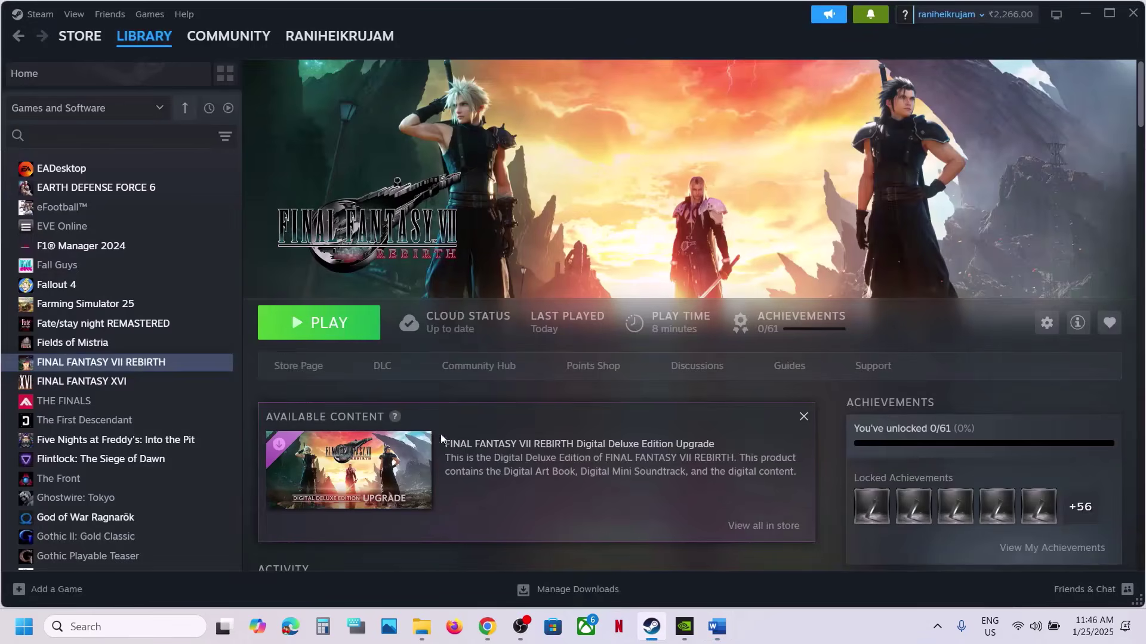
pyautogui.rightClick(154, 353)
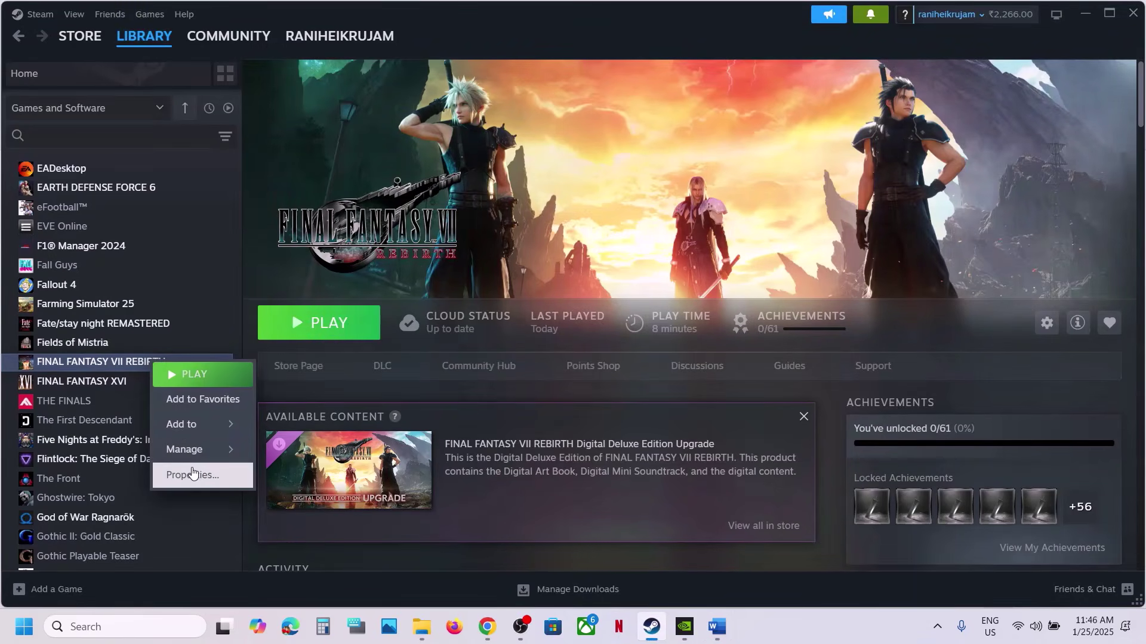
pyautogui.click(189, 473)
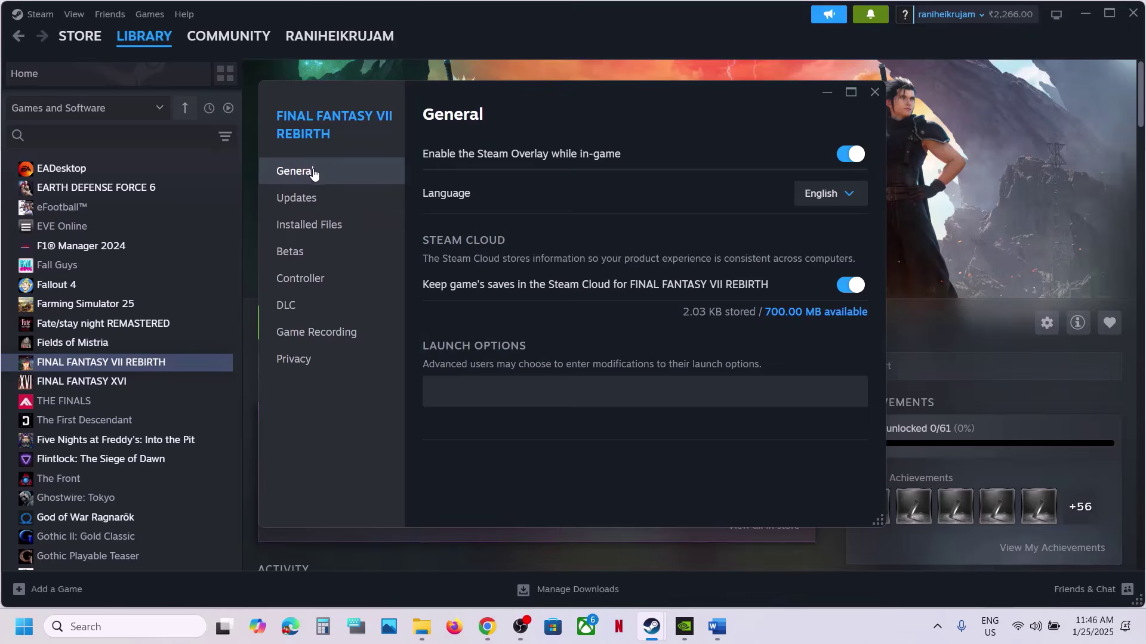
pyautogui.click(851, 154)
pyautogui.click(869, 95)
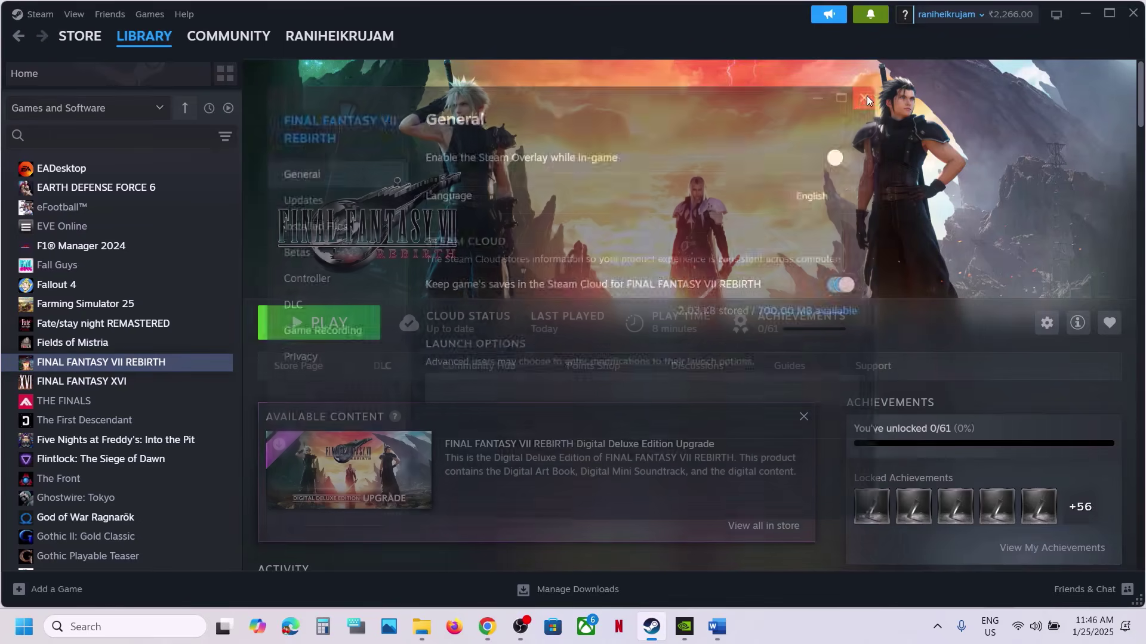
# Return to the Word guide and review the rest of Step 17 on overlay apps and undervolting, plus the Step 18 virtual memory heading
pyautogui.click(714, 628)
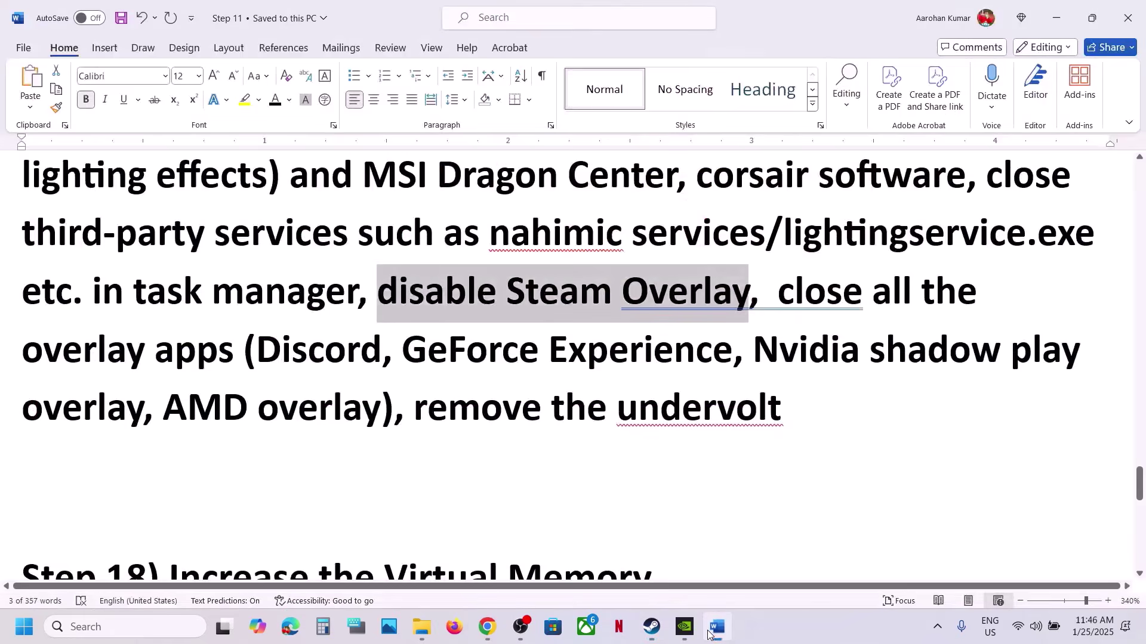
pyautogui.moveTo(255, 344); pyautogui.dragTo(378, 353)
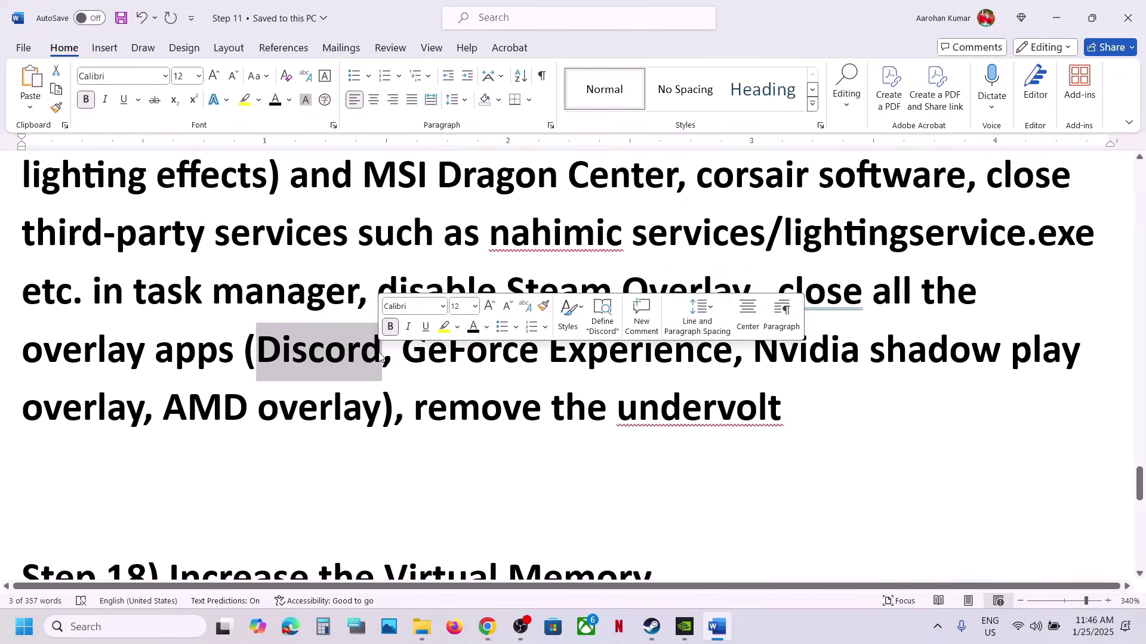
pyautogui.moveTo(403, 351); pyautogui.dragTo(713, 359)
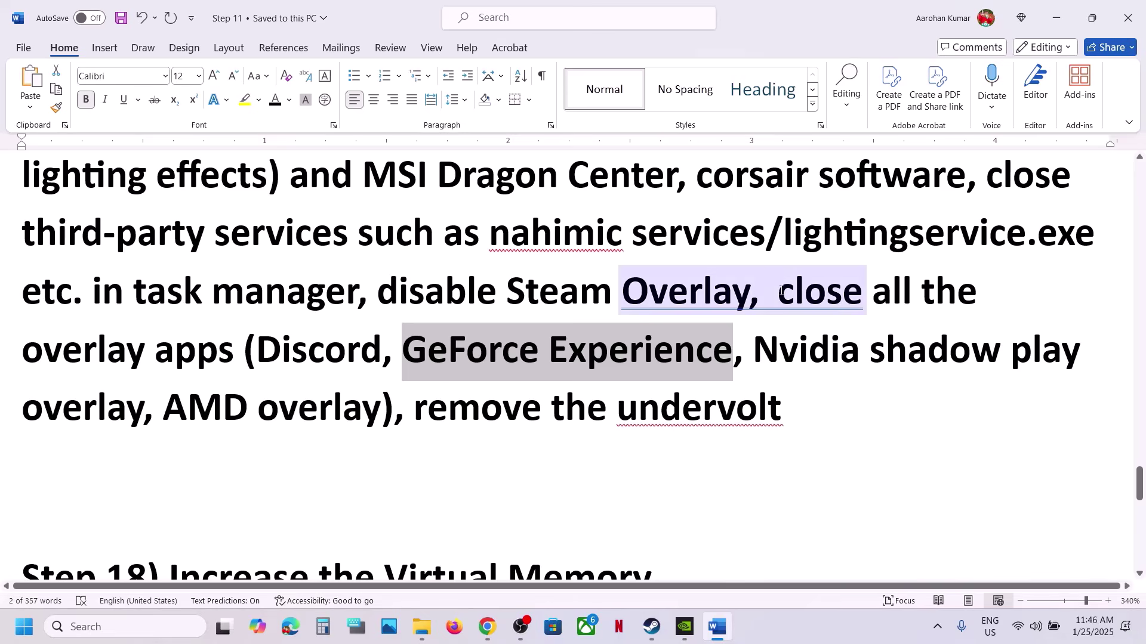
pyautogui.moveTo(781, 290); pyautogui.dragTo(697, 425)
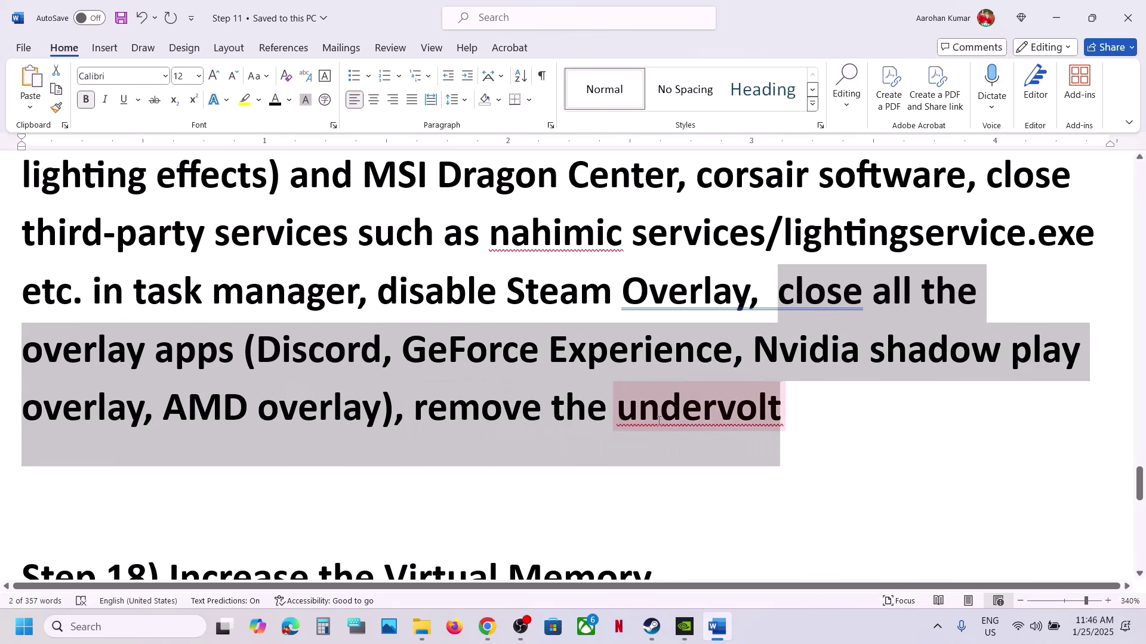
pyautogui.rightClick(697, 425)
pyautogui.press('Escape')
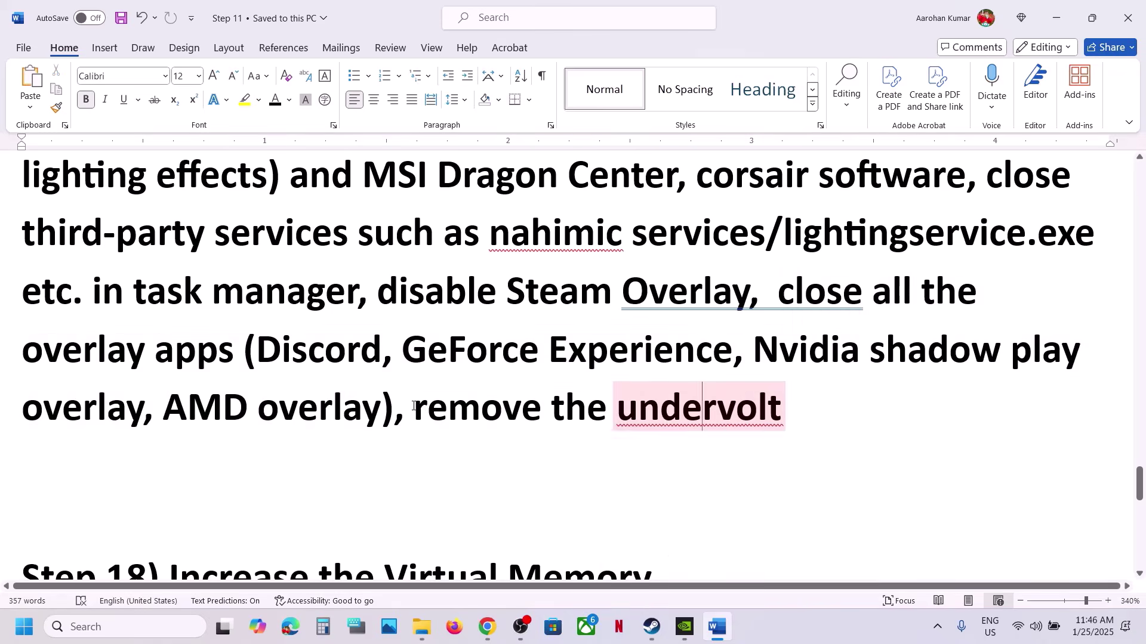
pyautogui.moveTo(414, 409); pyautogui.dragTo(845, 404)
pyautogui.click(318, 409)
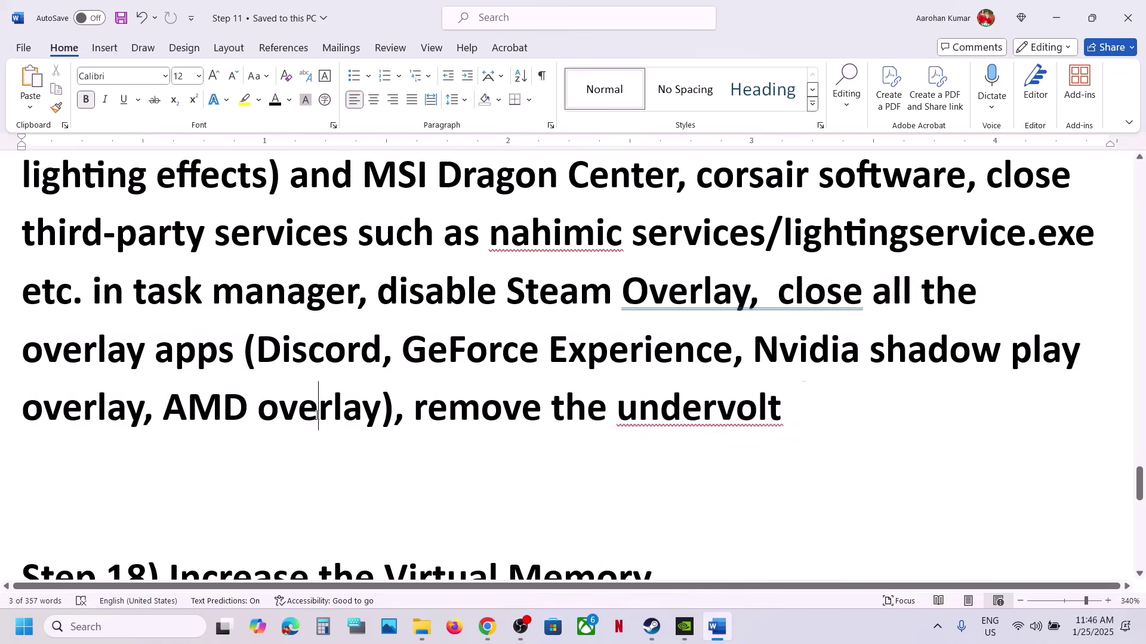
pyautogui.scroll(-1, 317, 416)
pyautogui.moveTo(196, 416); pyautogui.dragTo(655, 416)
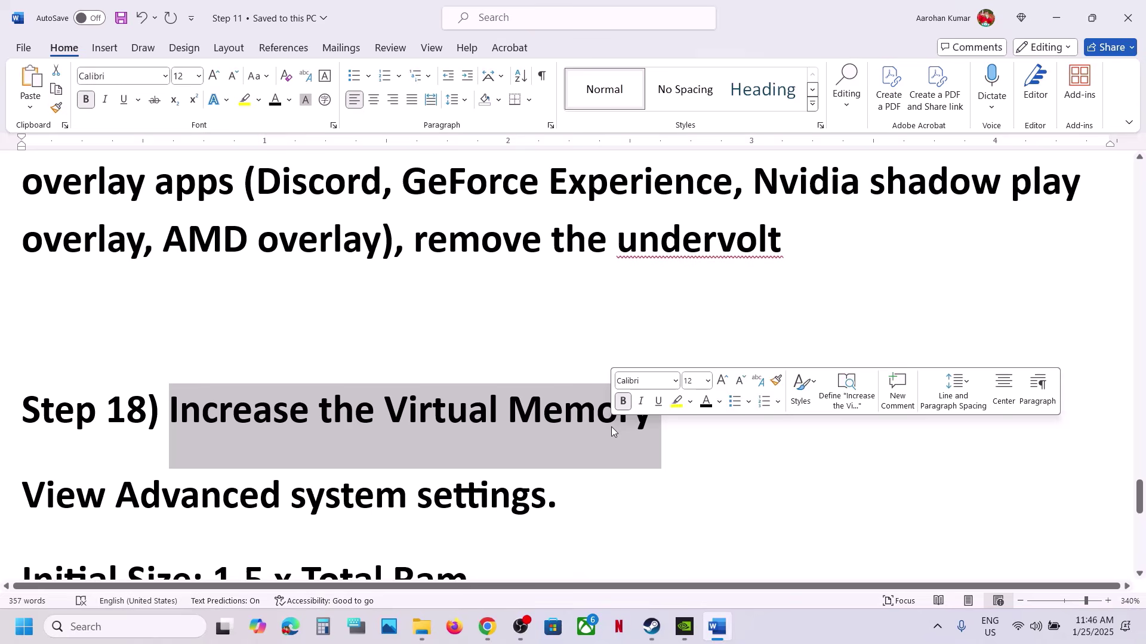
pyautogui.click(790, 635)
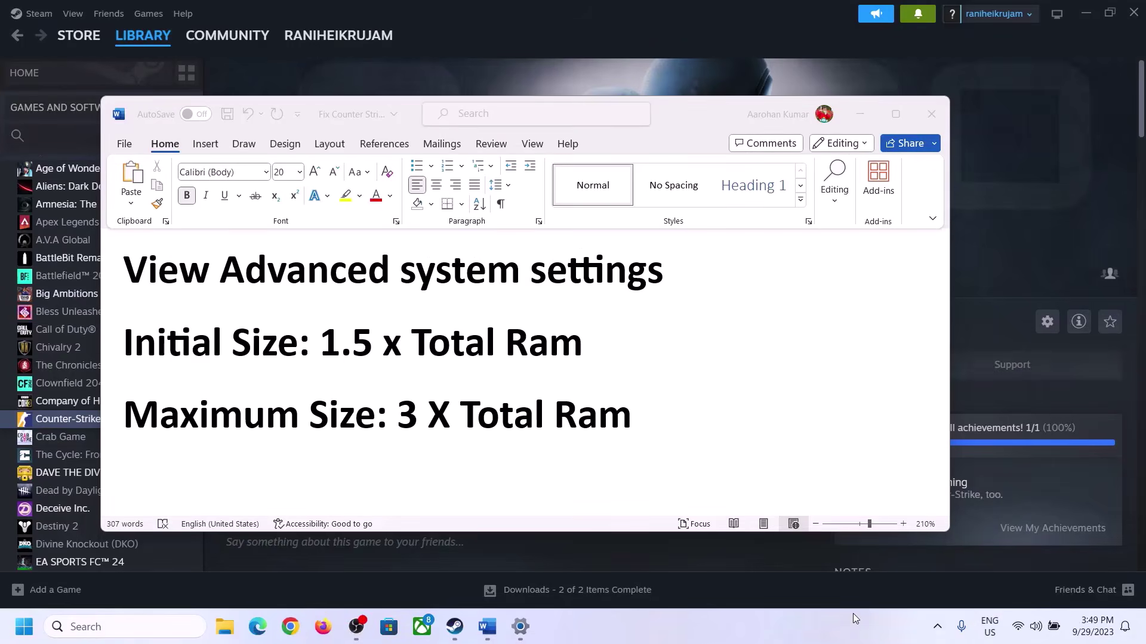
# Copy "View Advanced system settings" from the guide, search Windows for it, open System Properties and move the dialog over the document
pyautogui.click(163, 278)
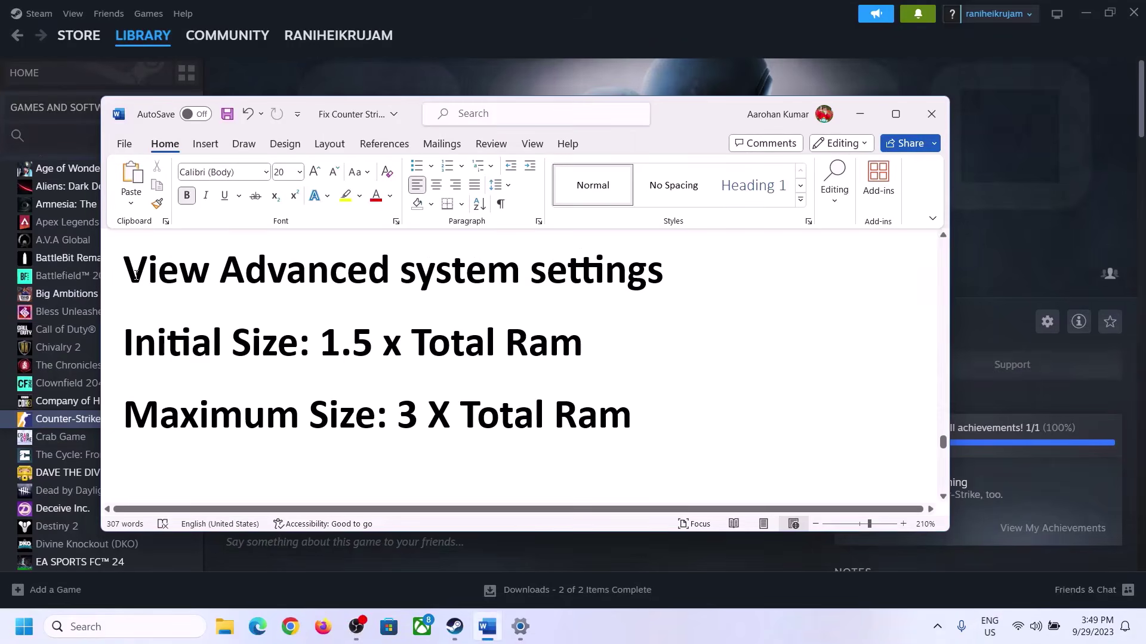
pyautogui.moveTo(132, 276); pyautogui.dragTo(621, 293)
pyautogui.hotkey('ctrl', 'c')
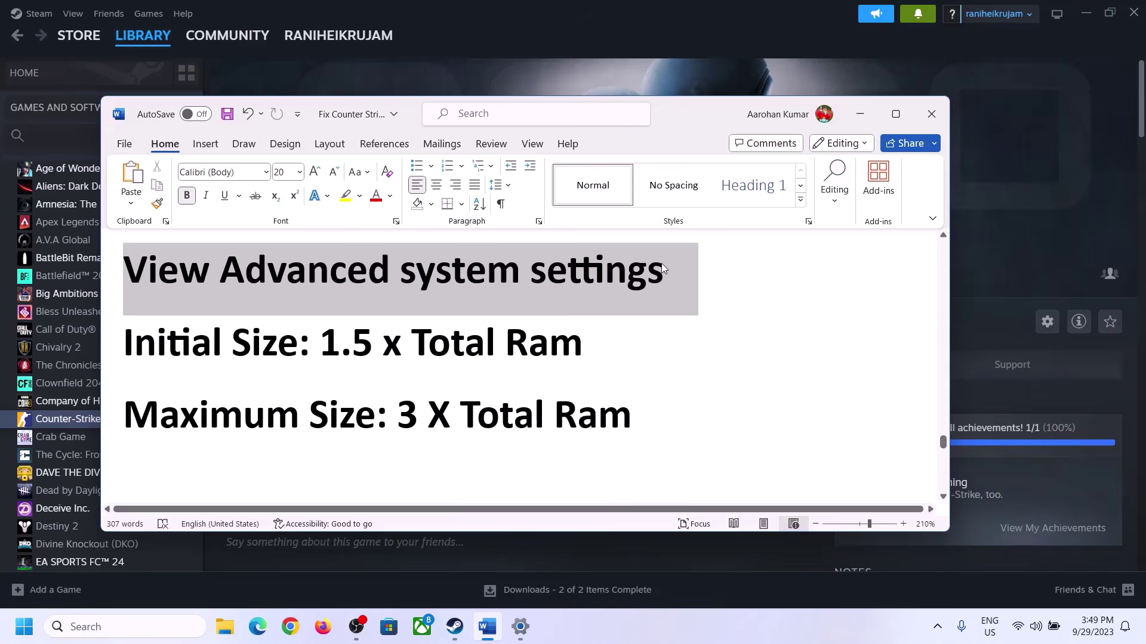
pyautogui.click(90, 627)
pyautogui.hotkey('ctrl', 'v')
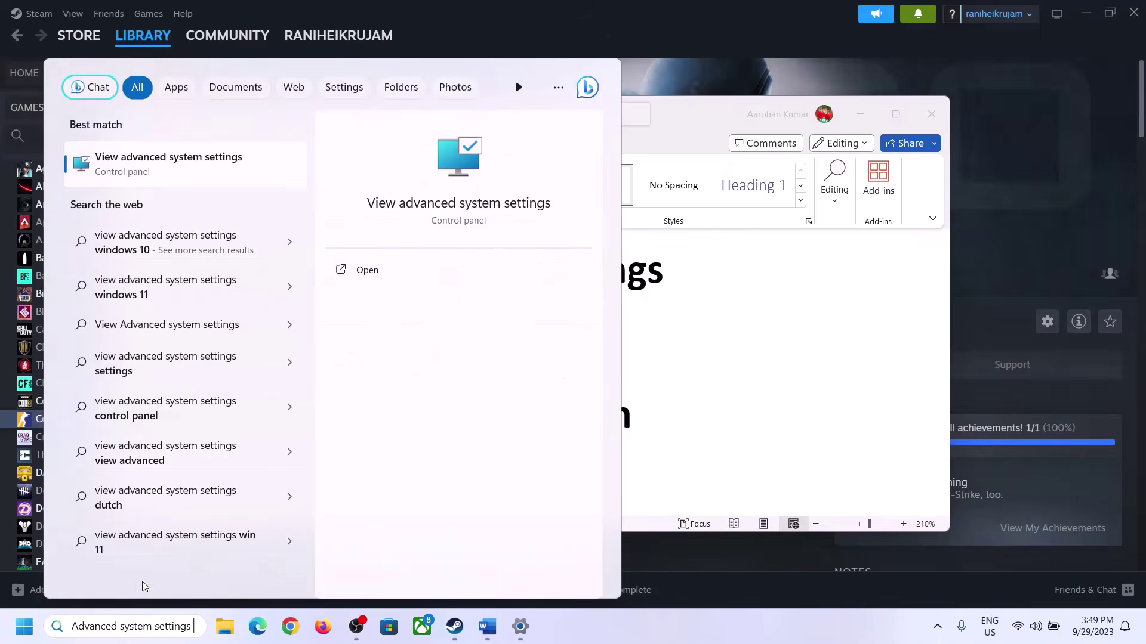
pyautogui.click(161, 173)
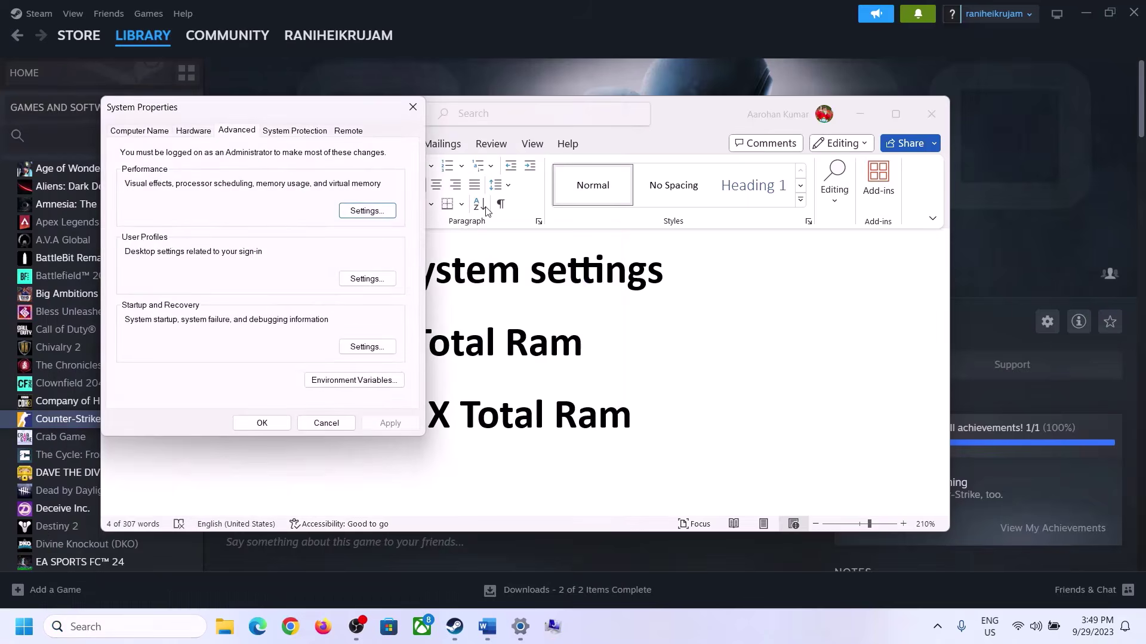
pyautogui.moveTo(238, 113); pyautogui.dragTo(512, 205)
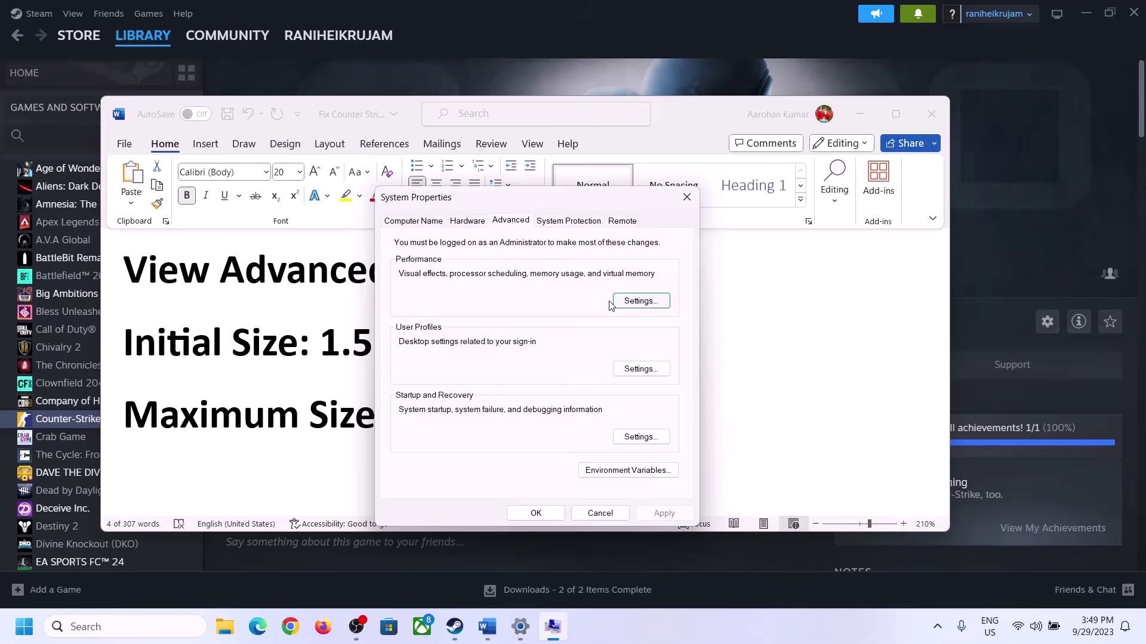
# Open the virtual memory settings, disable automatic paging file management for all drives and choose a custom size for drive C:
pyautogui.click(641, 301)
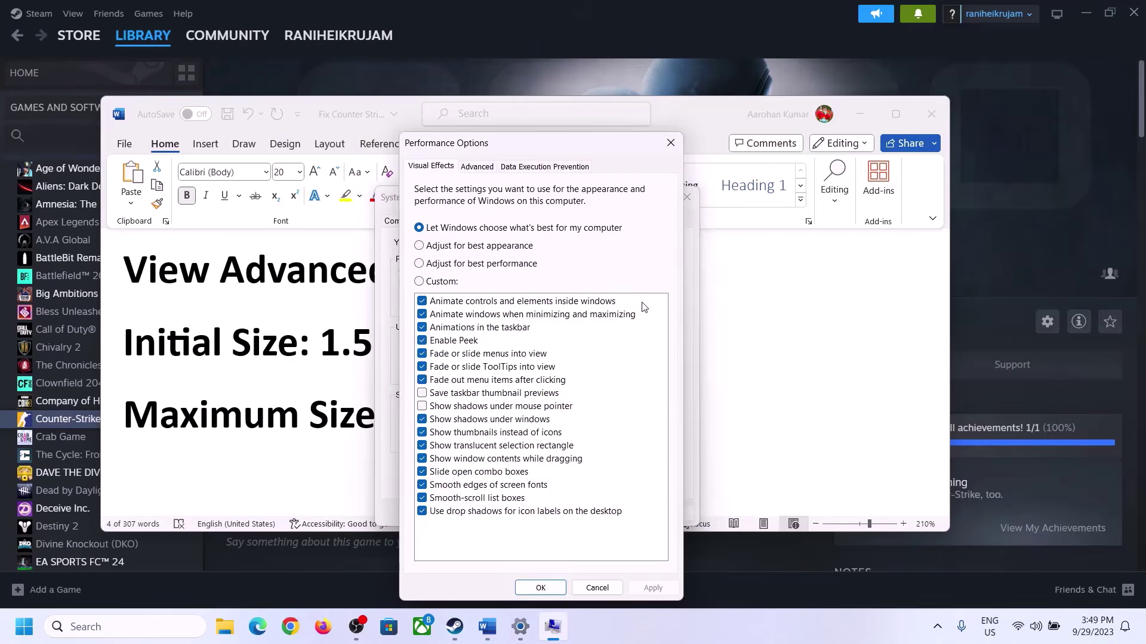
pyautogui.click(477, 167)
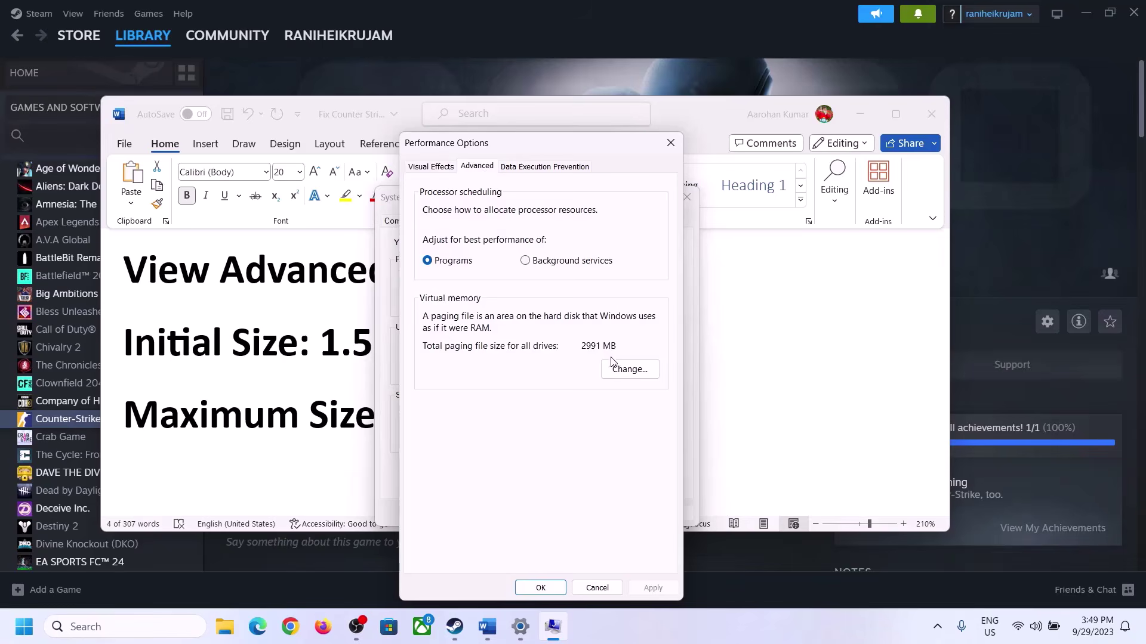
pyautogui.click(632, 369)
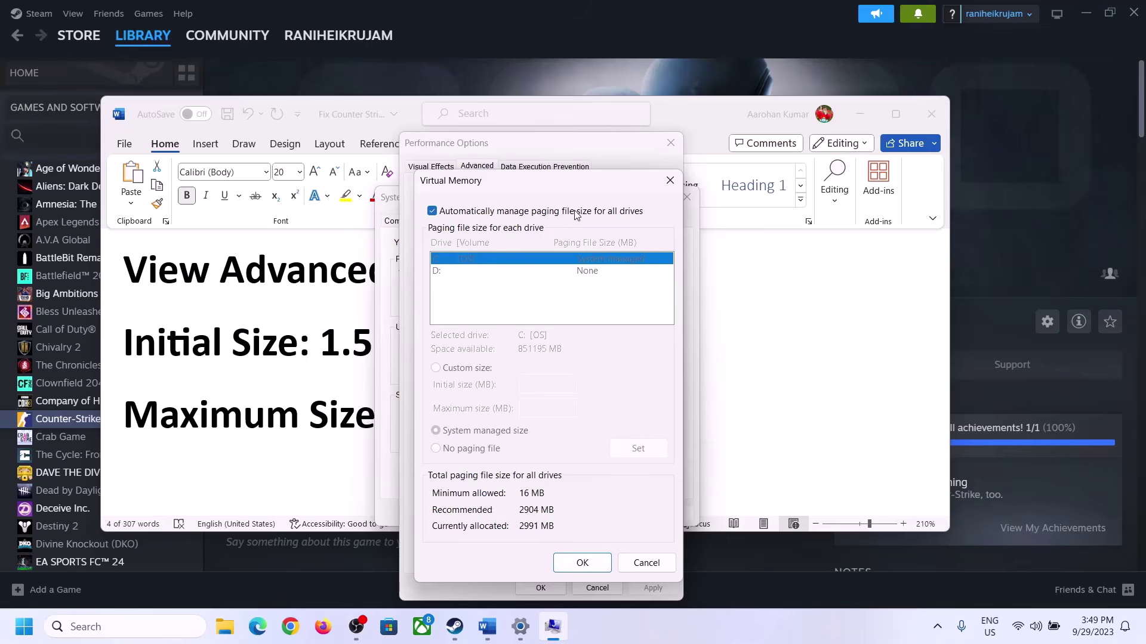
pyautogui.click(432, 211)
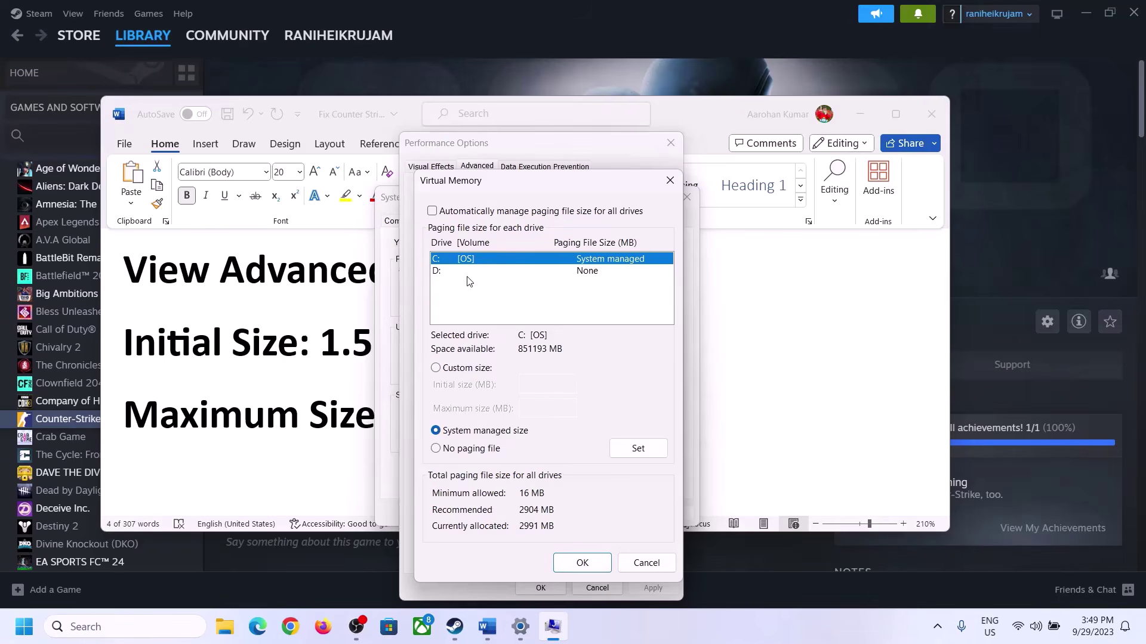
pyautogui.click(436, 368)
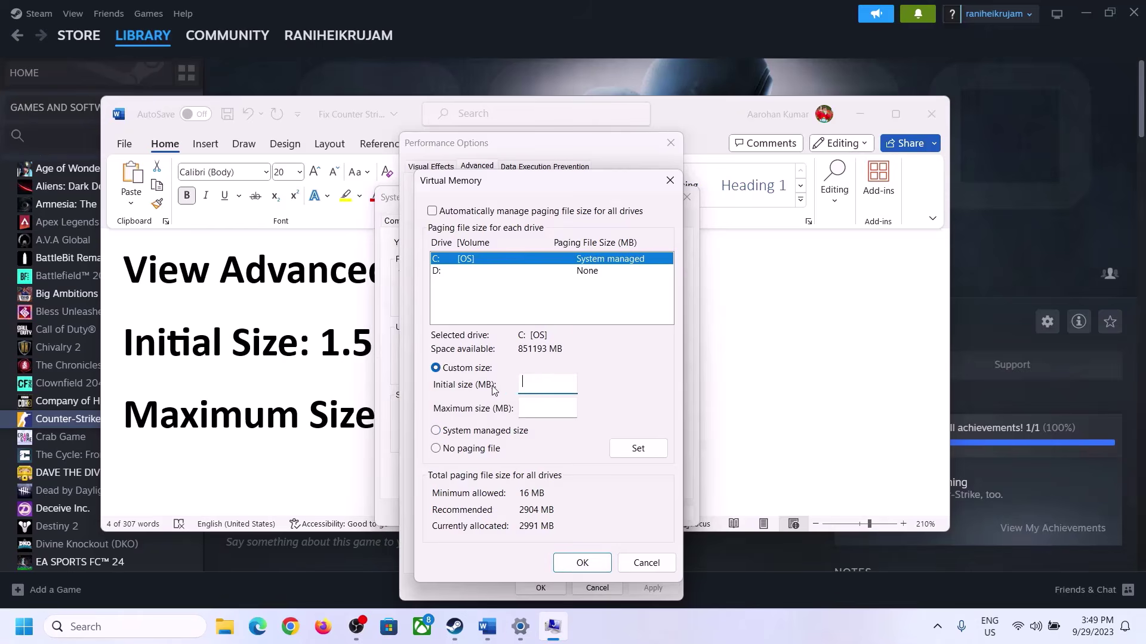
# Highlight the guide's initial size formula, check the installed RAM in Windows Settings under System > About, and return to the Virtual Memory dialog
pyautogui.click(344, 355)
pyautogui.moveTo(335, 343); pyautogui.dragTo(531, 356)
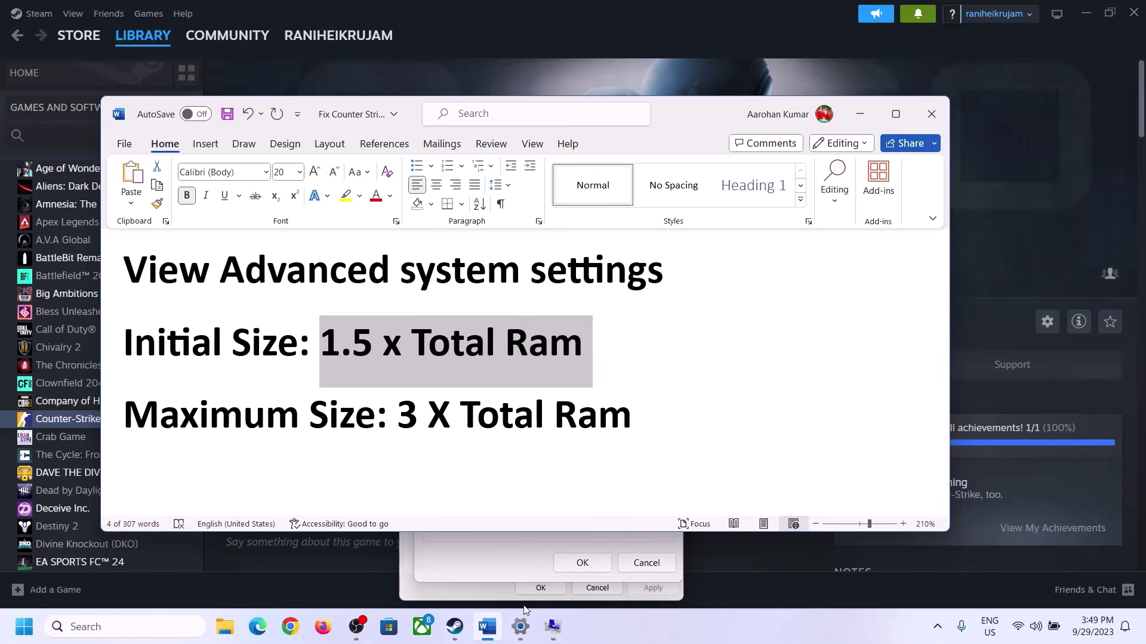
pyautogui.click(521, 631)
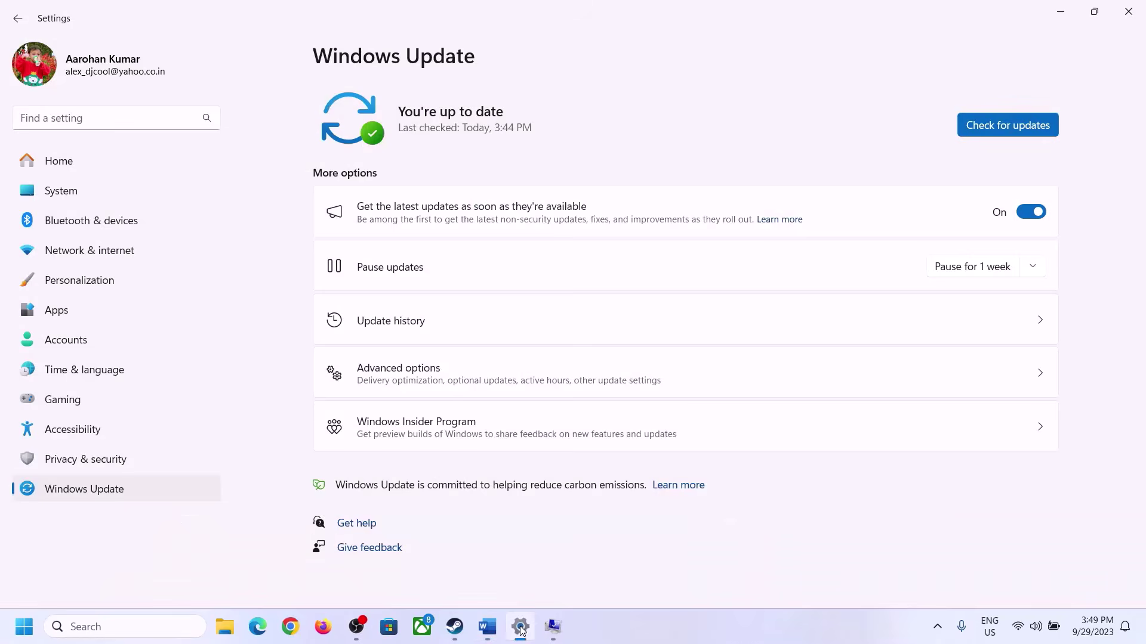
pyautogui.click(58, 192)
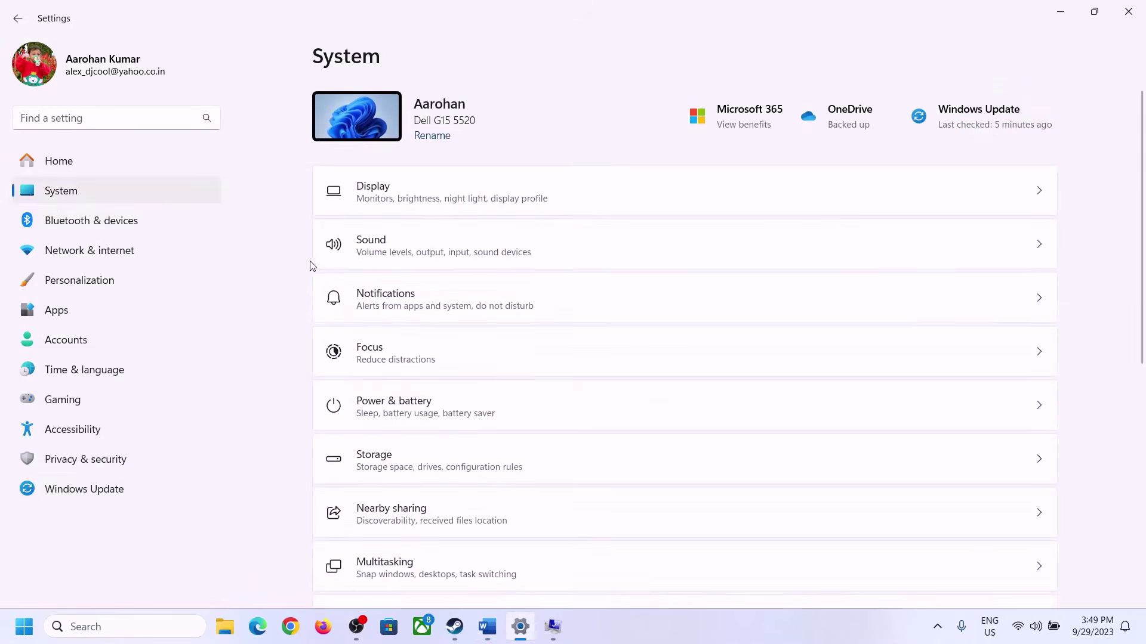
pyautogui.scroll(-6, 388, 418)
pyautogui.scroll(-1, 397, 519)
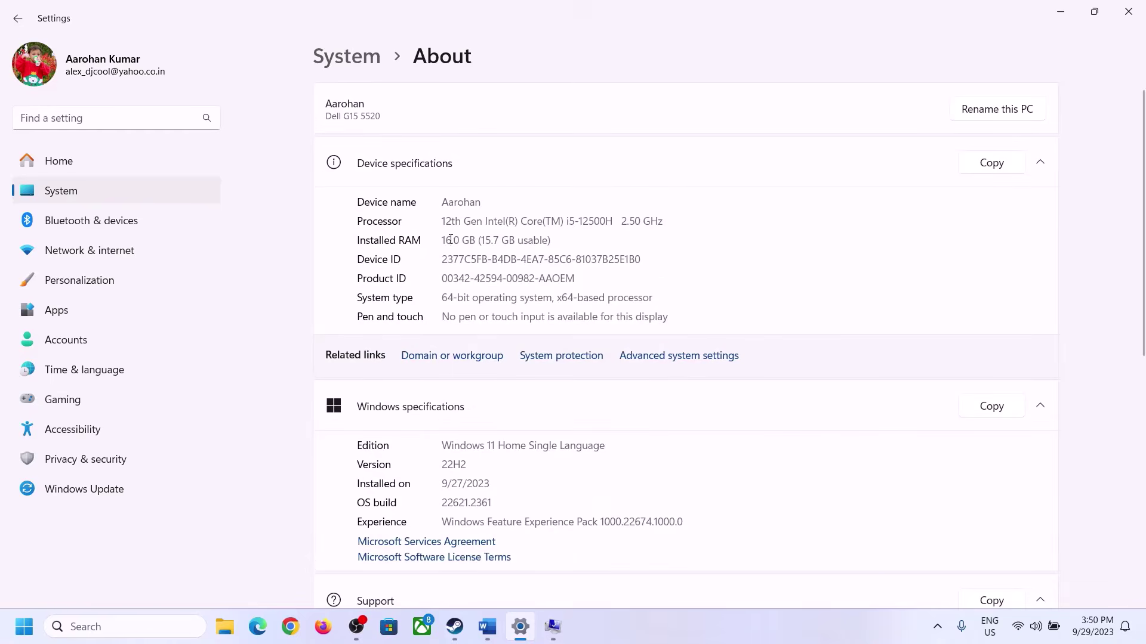
pyautogui.moveTo(451, 240); pyautogui.dragTo(436, 240)
pyautogui.click(461, 242)
pyautogui.moveTo(452, 239); pyautogui.dragTo(437, 240)
pyautogui.click(547, 629)
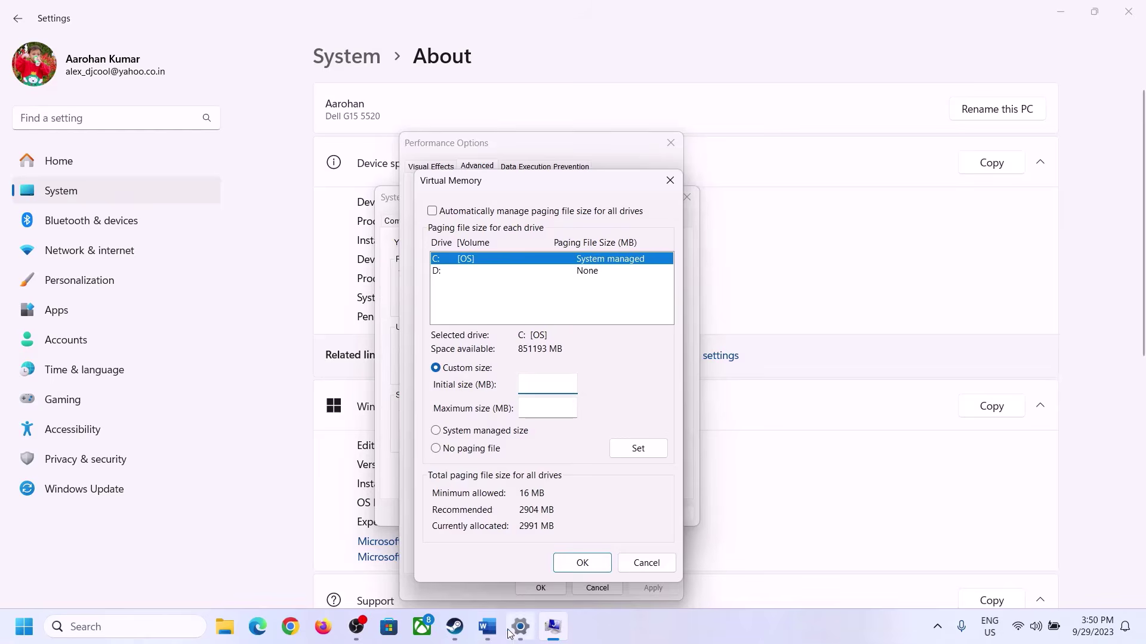
# Launch Calculator with the calc command, place it beside the Virtual Memory dialog and recheck the size formulas in the Word guide
pyautogui.moveTo(520, 627)
pyautogui.moveTo(518, 552)
pyautogui.press('super+r')
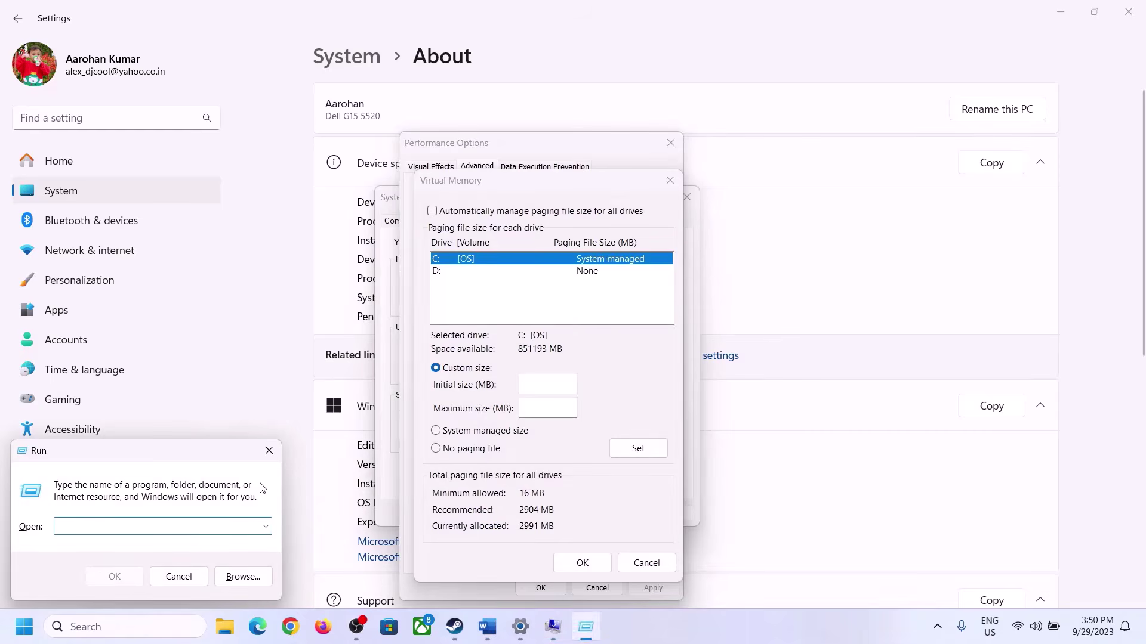
pyautogui.write('calc')
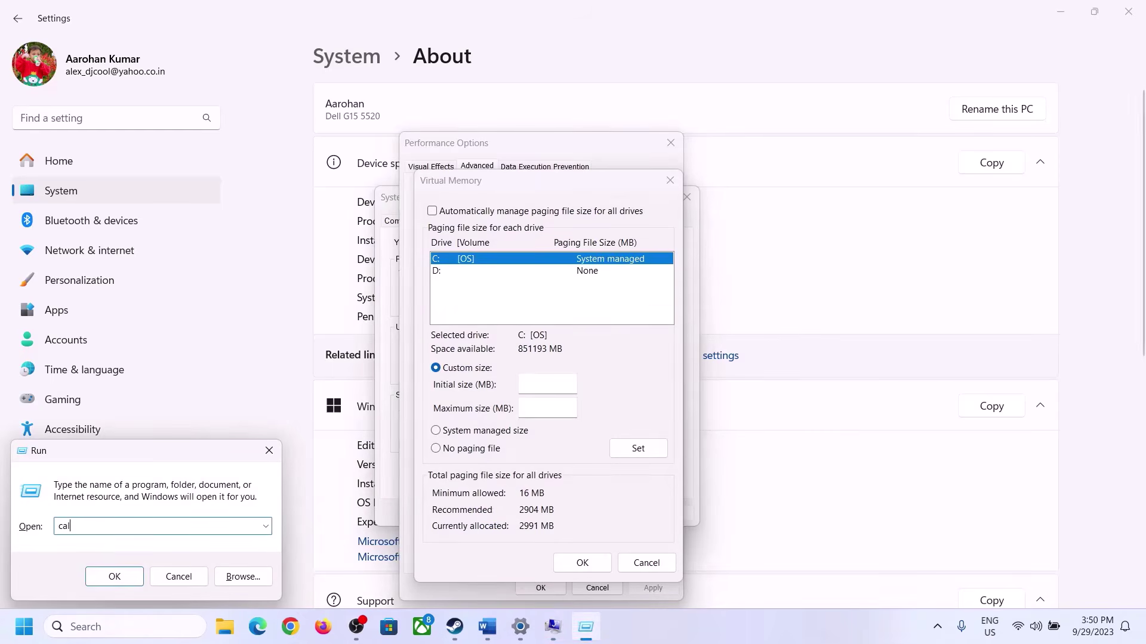
pyautogui.click(114, 577)
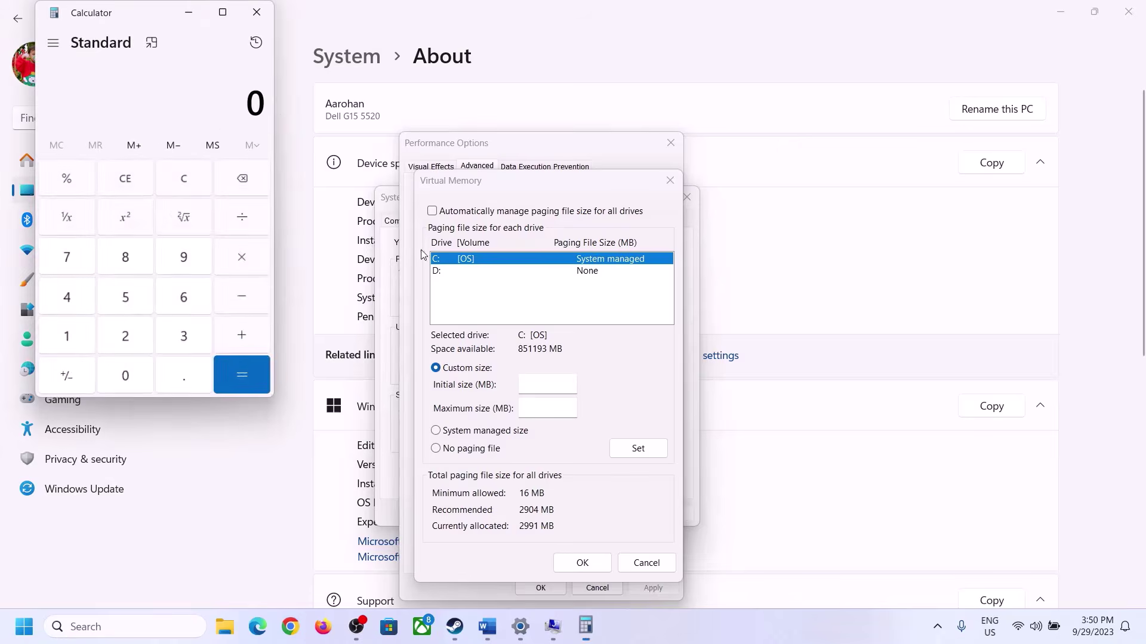
pyautogui.moveTo(141, 18); pyautogui.dragTo(835, 196)
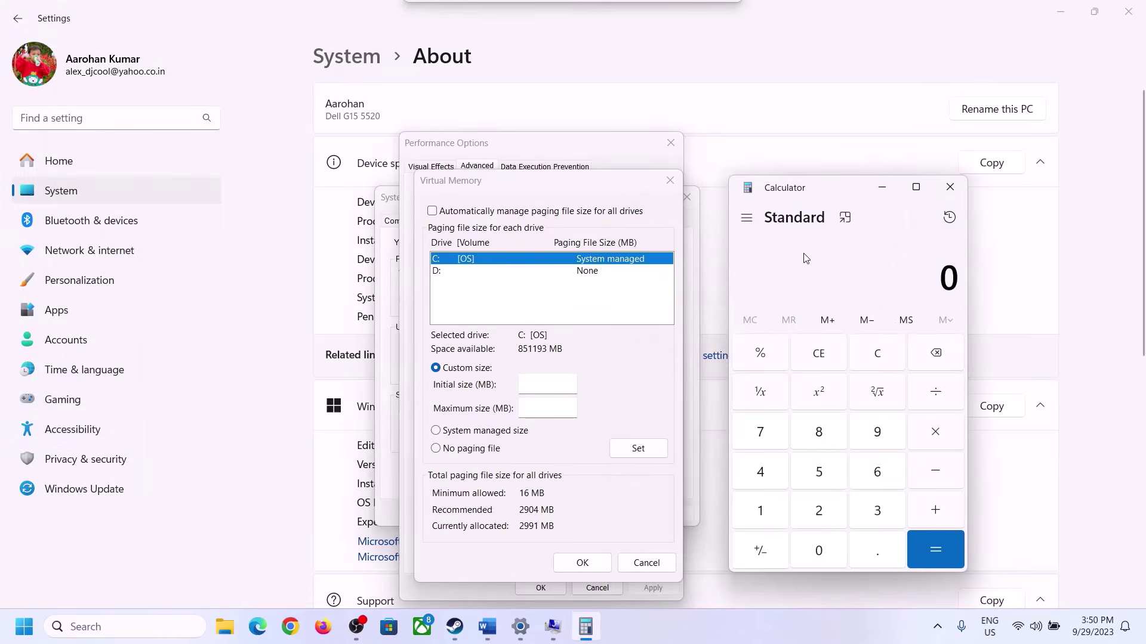
pyautogui.click(487, 626)
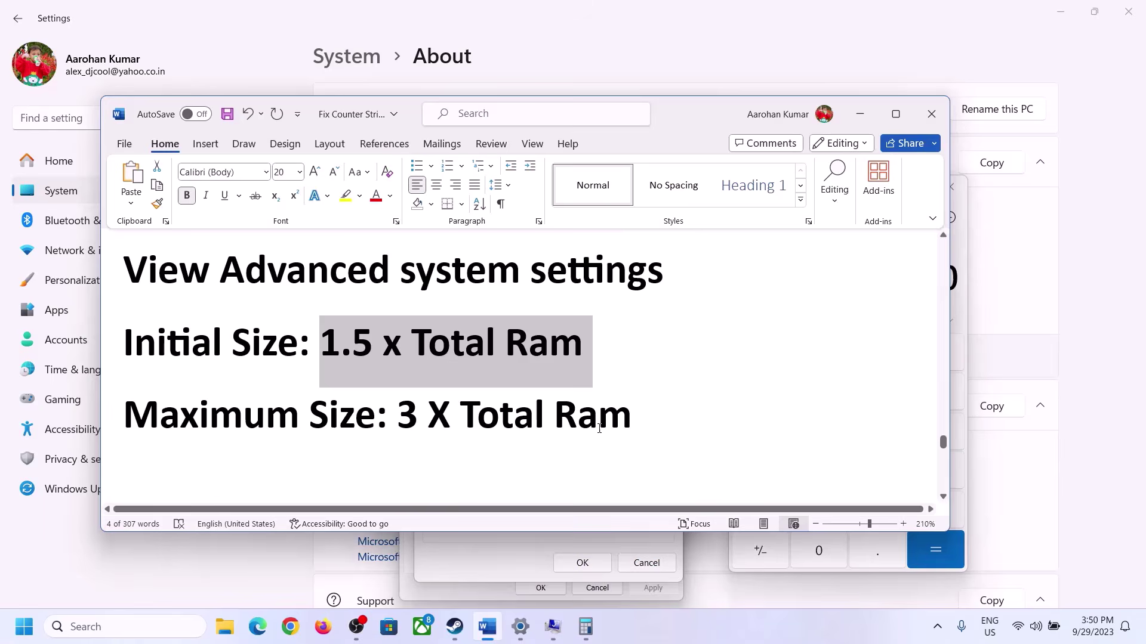
pyautogui.click(595, 624)
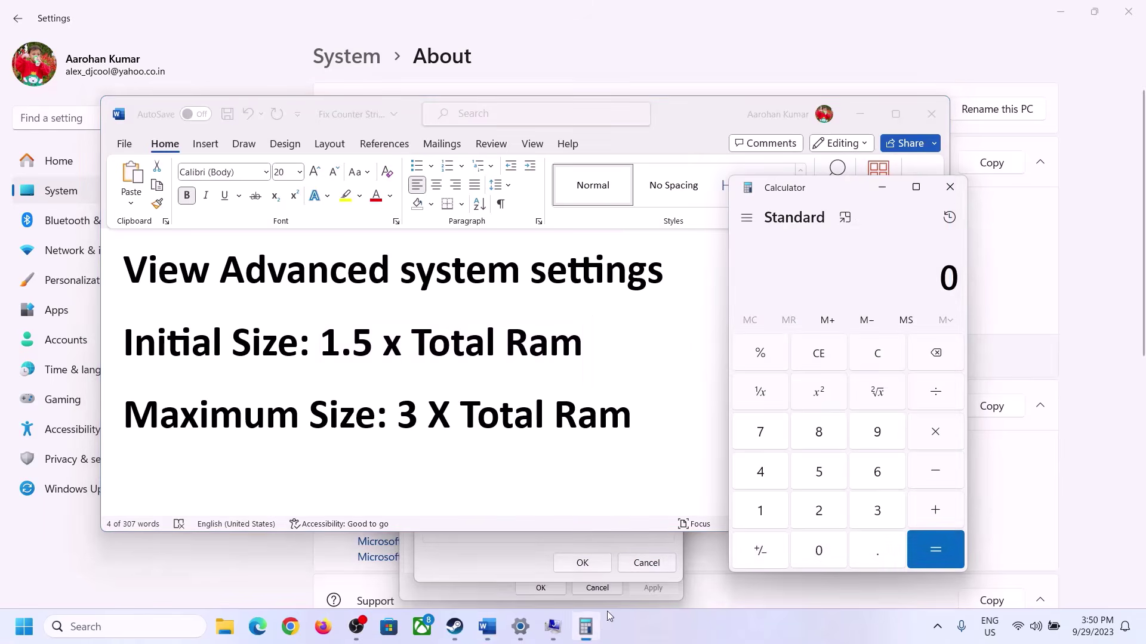
# Convert the 16 GB of RAM to megabytes in Calculator by computing 16 × 1024
pyautogui.click(761, 511)
pyautogui.click(875, 474)
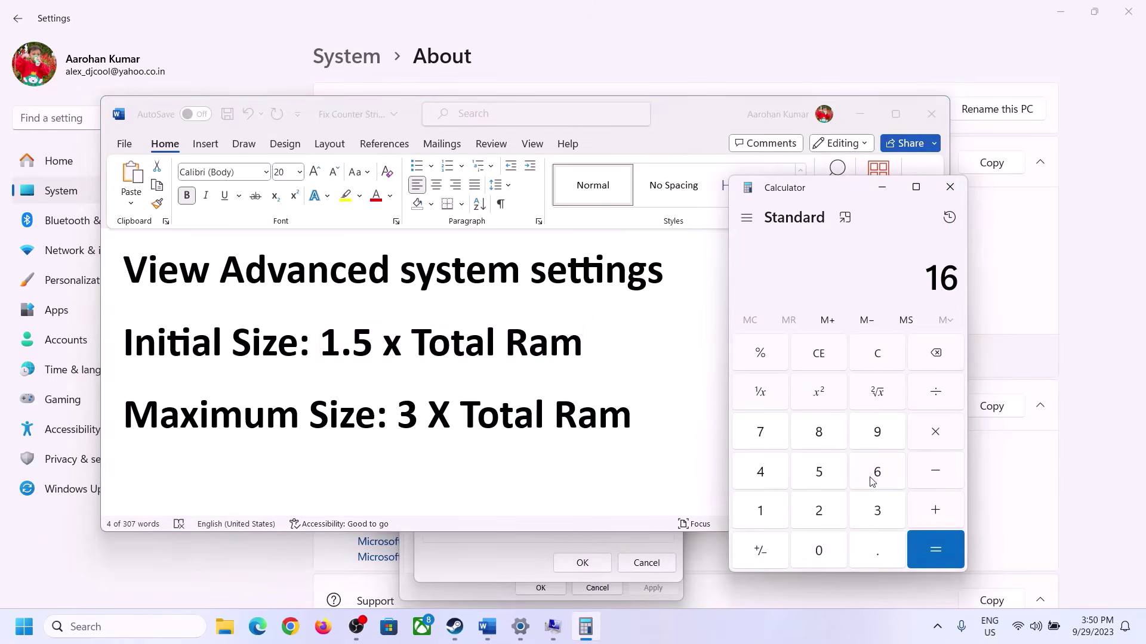
pyautogui.click(878, 361)
pyautogui.click(768, 513)
pyautogui.click(859, 478)
pyautogui.click(935, 434)
pyautogui.click(759, 519)
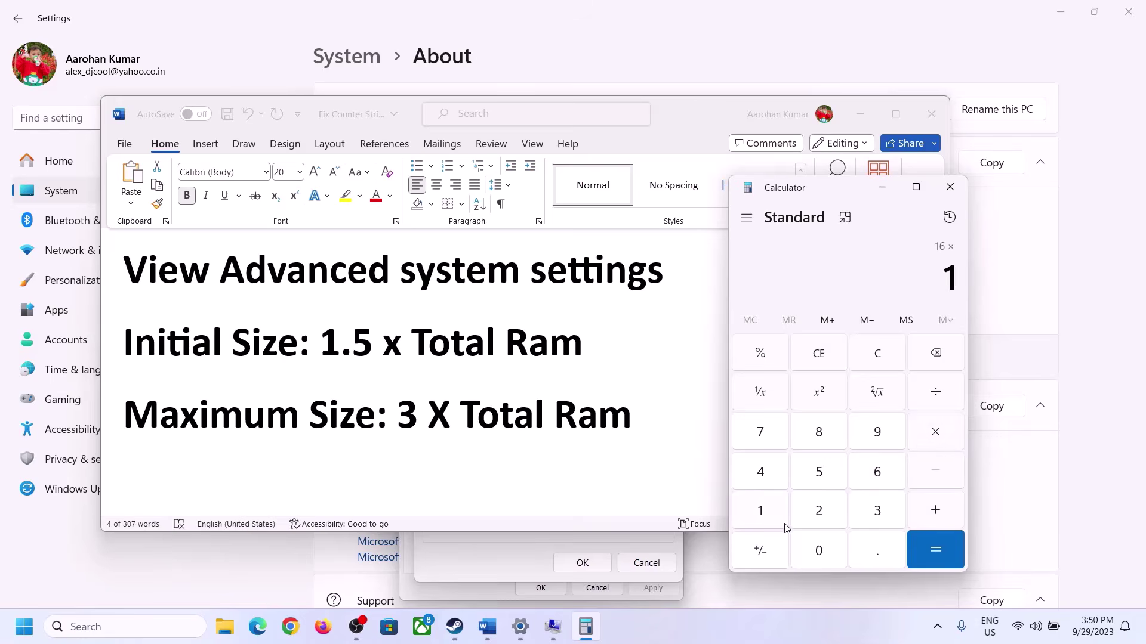
pyautogui.click(821, 555)
pyautogui.click(819, 512)
pyautogui.click(767, 477)
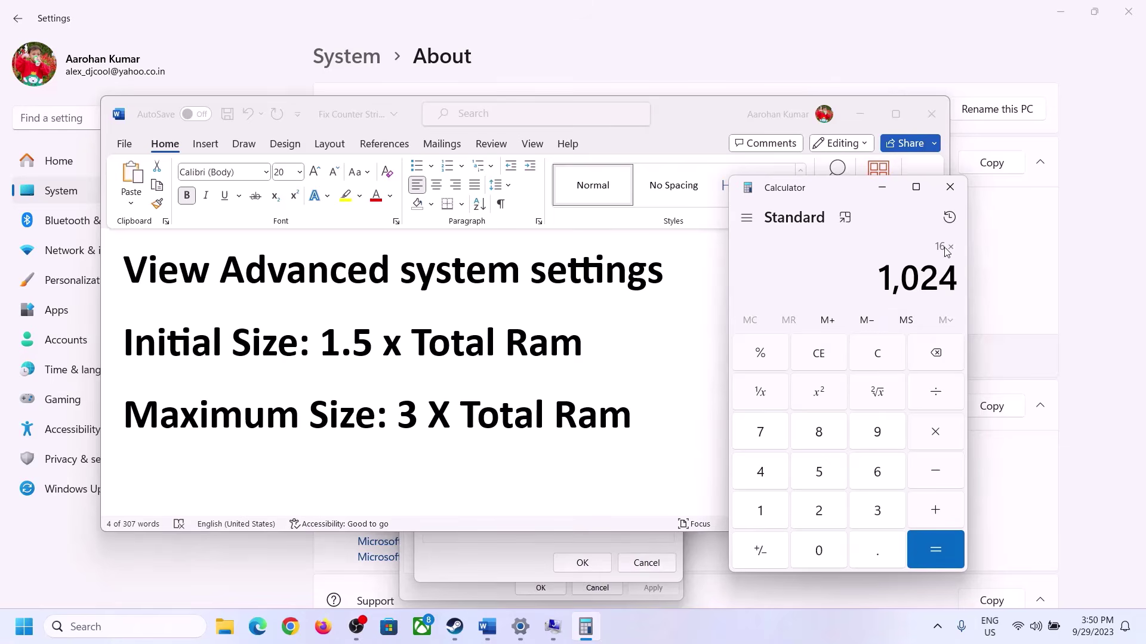
pyautogui.click(934, 550)
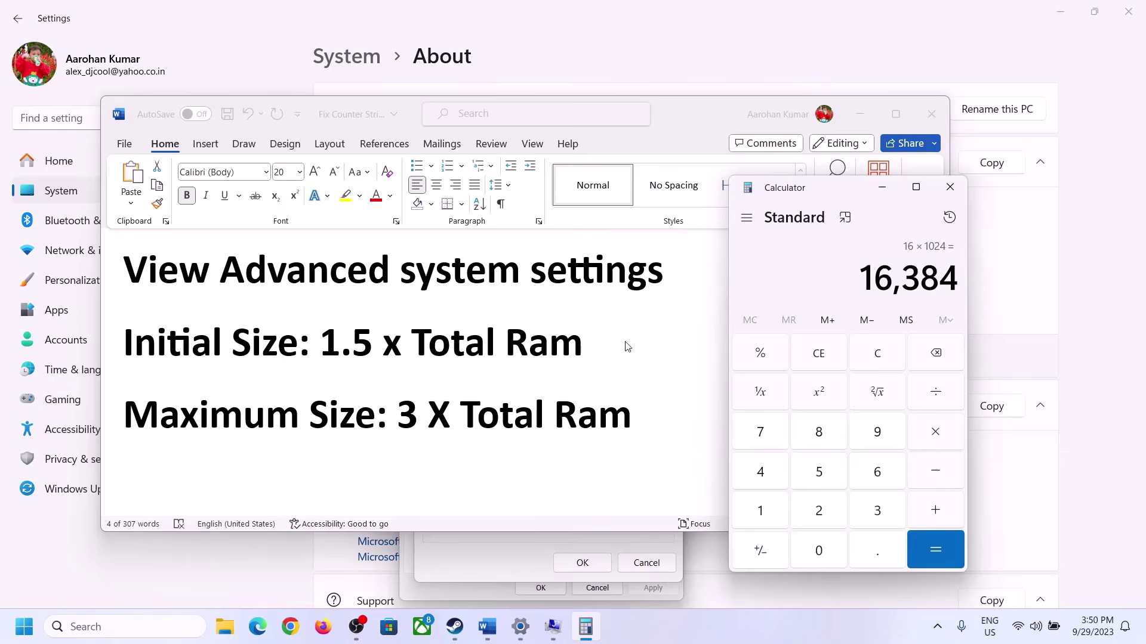
# Multiply the RAM in megabytes by 1.5 and enter 24576 as drive C:'s initial paging file size
pyautogui.click(937, 437)
pyautogui.click(767, 512)
pyautogui.click(873, 550)
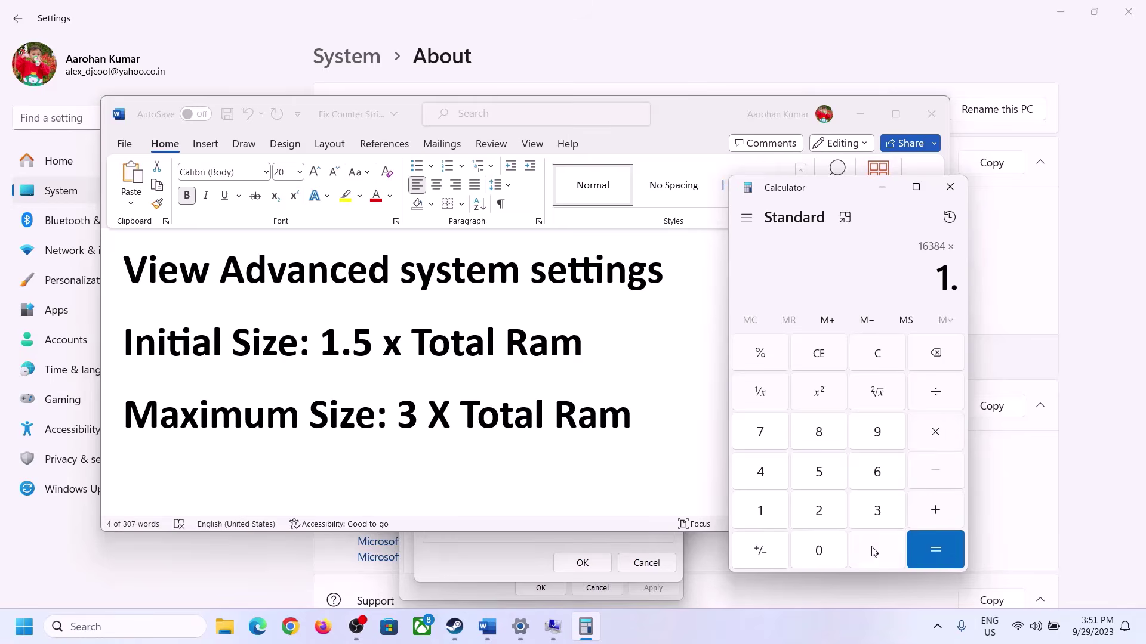
pyautogui.click(821, 473)
pyautogui.click(930, 539)
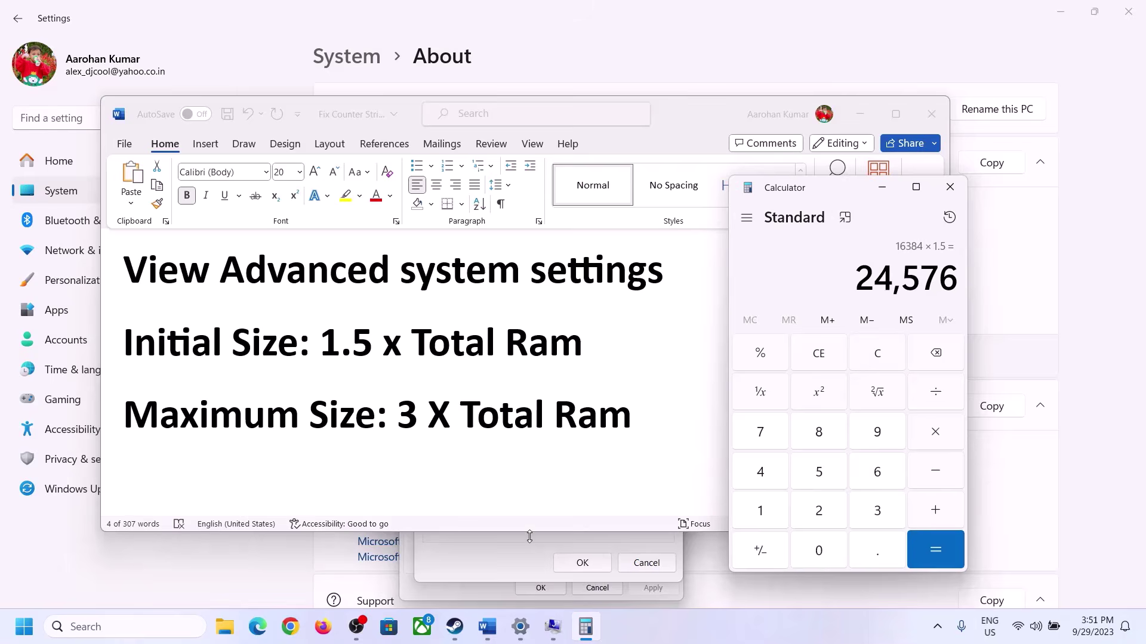
pyautogui.click(506, 556)
pyautogui.write('24576')
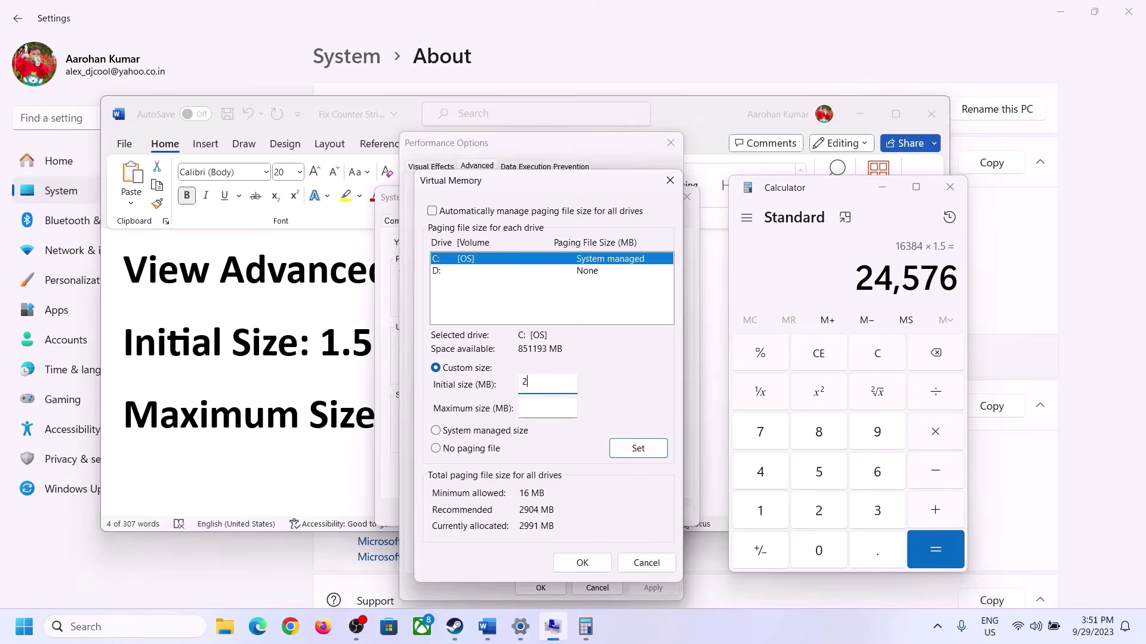
# Check the maximum size formula in the guide, clear the calculator and recheck the installed RAM in Settings
pyautogui.click(572, 407)
pyautogui.click(329, 423)
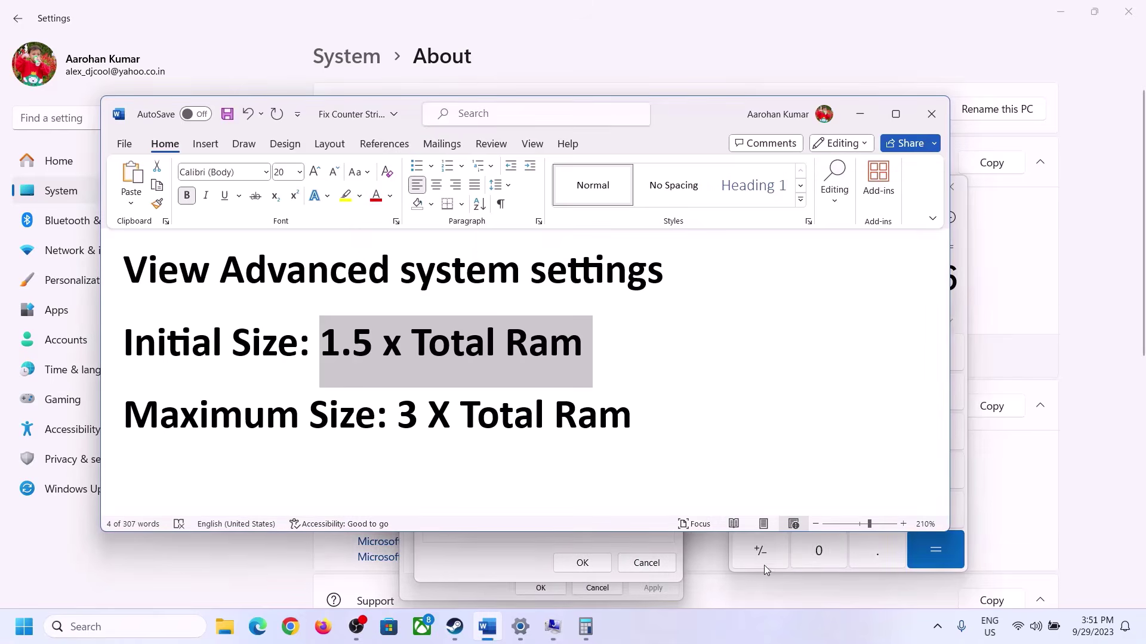
pyautogui.click(965, 315)
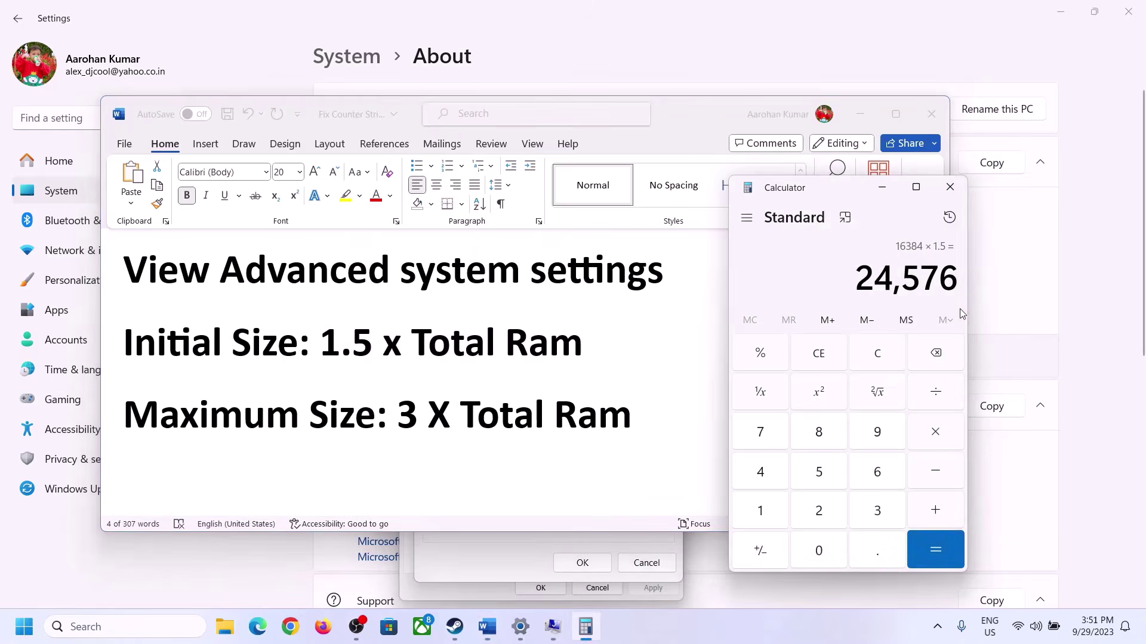
pyautogui.click(887, 354)
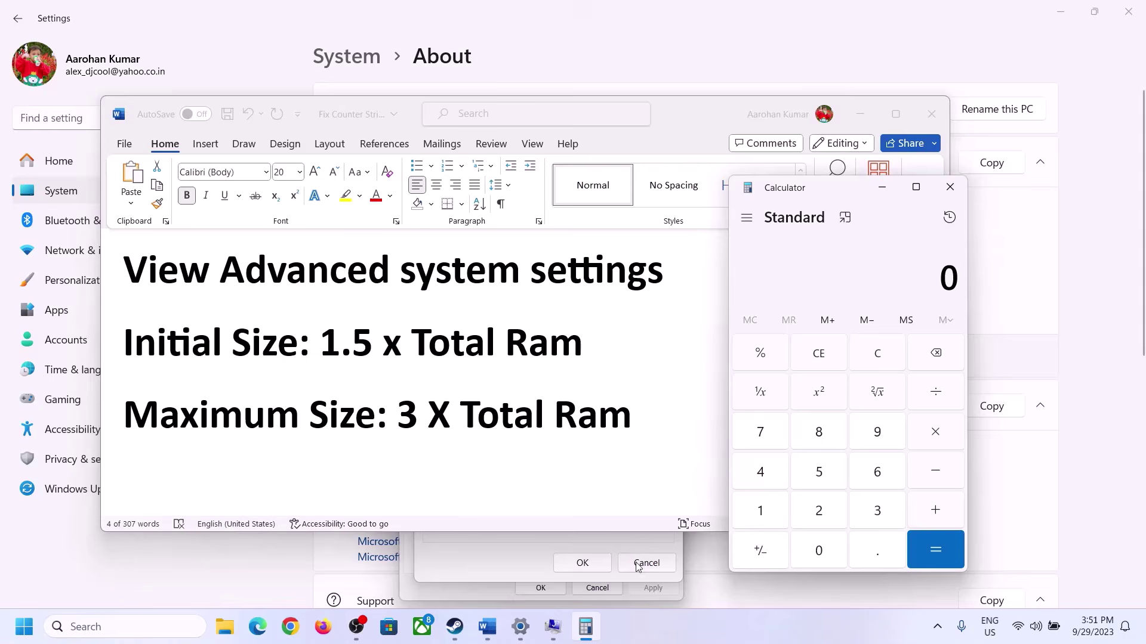
pyautogui.click(520, 626)
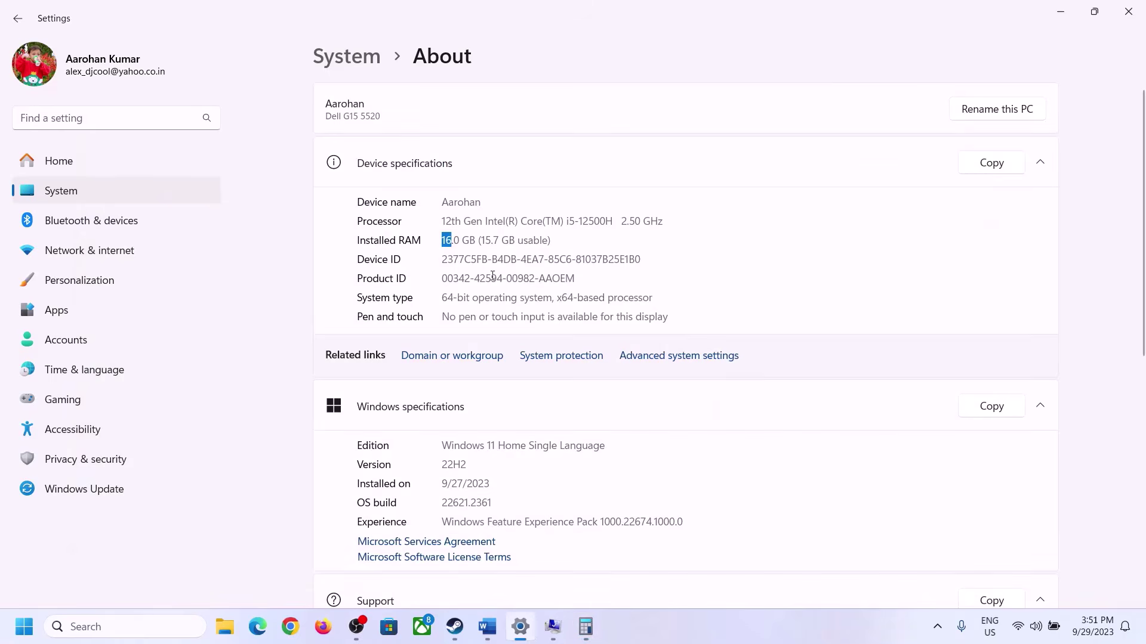
pyautogui.click(585, 626)
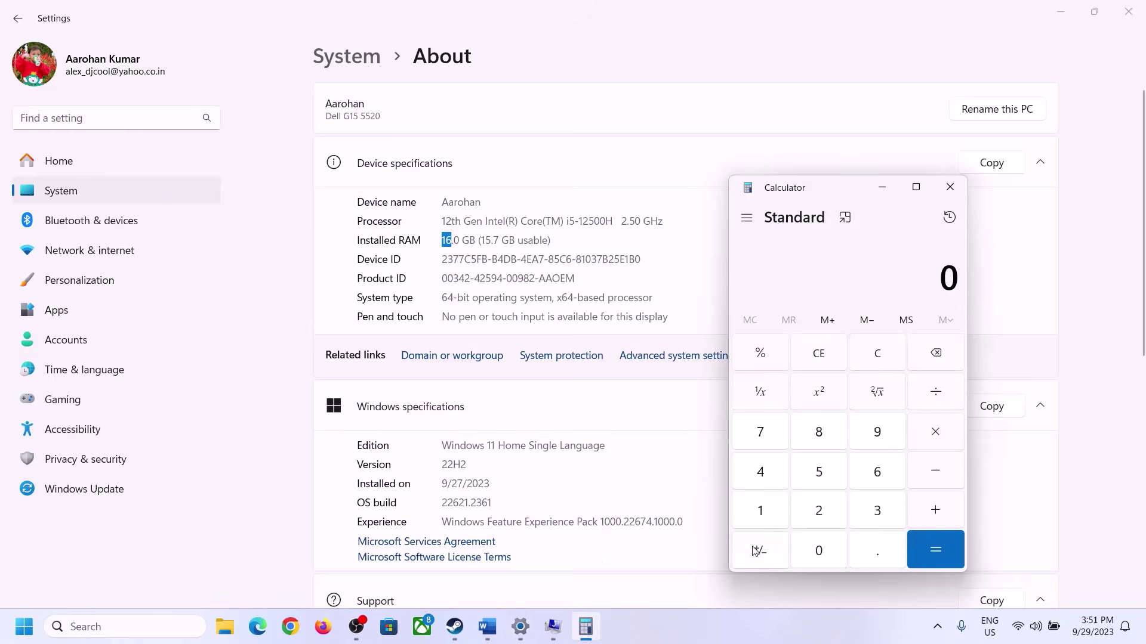
# Compute 16 × 1024 in Calculator again as the basis for the maximum paging file size
pyautogui.click(770, 503)
pyautogui.click(871, 471)
pyautogui.click(929, 431)
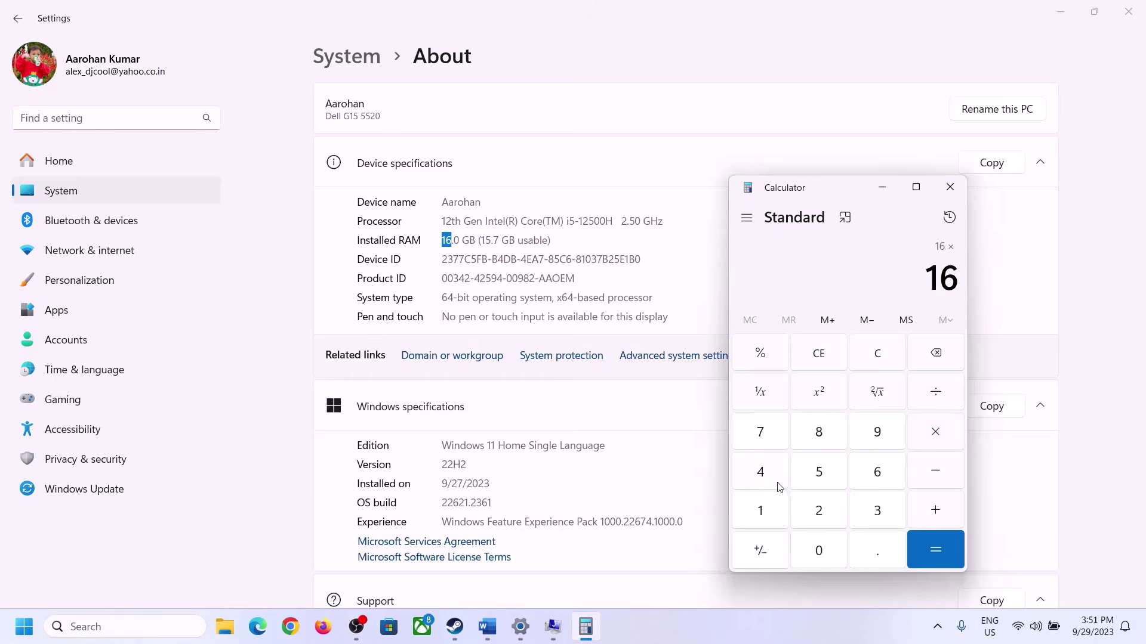
pyautogui.click(767, 505)
pyautogui.click(809, 546)
pyautogui.click(819, 513)
pyautogui.click(764, 477)
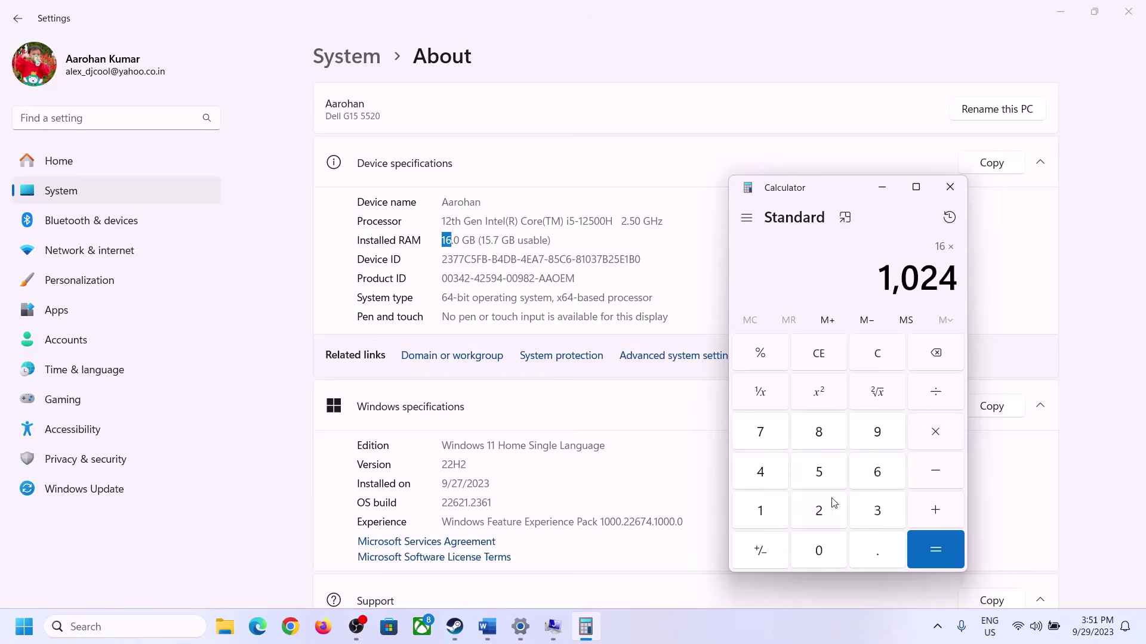
pyautogui.click(925, 558)
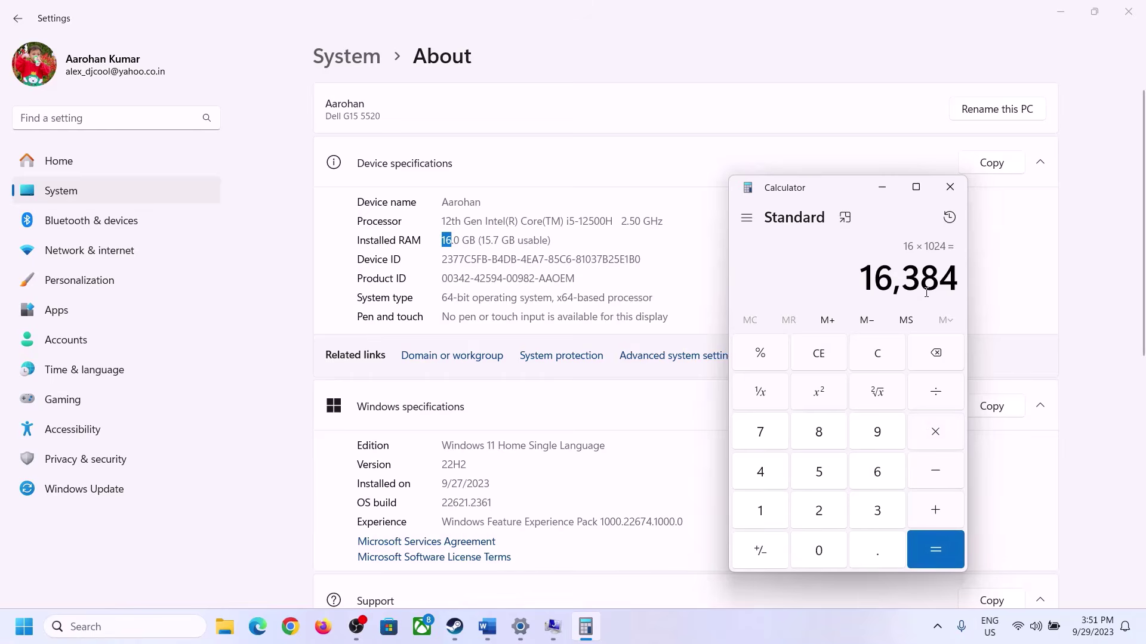
# Recheck the guide's maximum size formula, multiply 16384 by 3 in Calculator and return to the Virtual Memory dialog
pyautogui.click(487, 627)
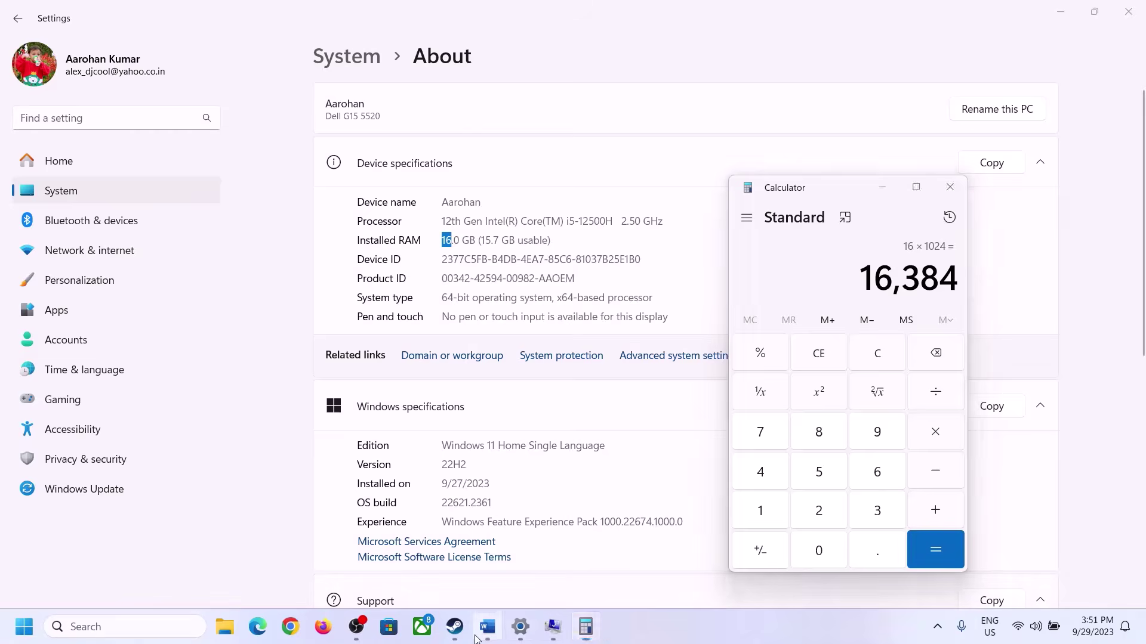
pyautogui.click(585, 627)
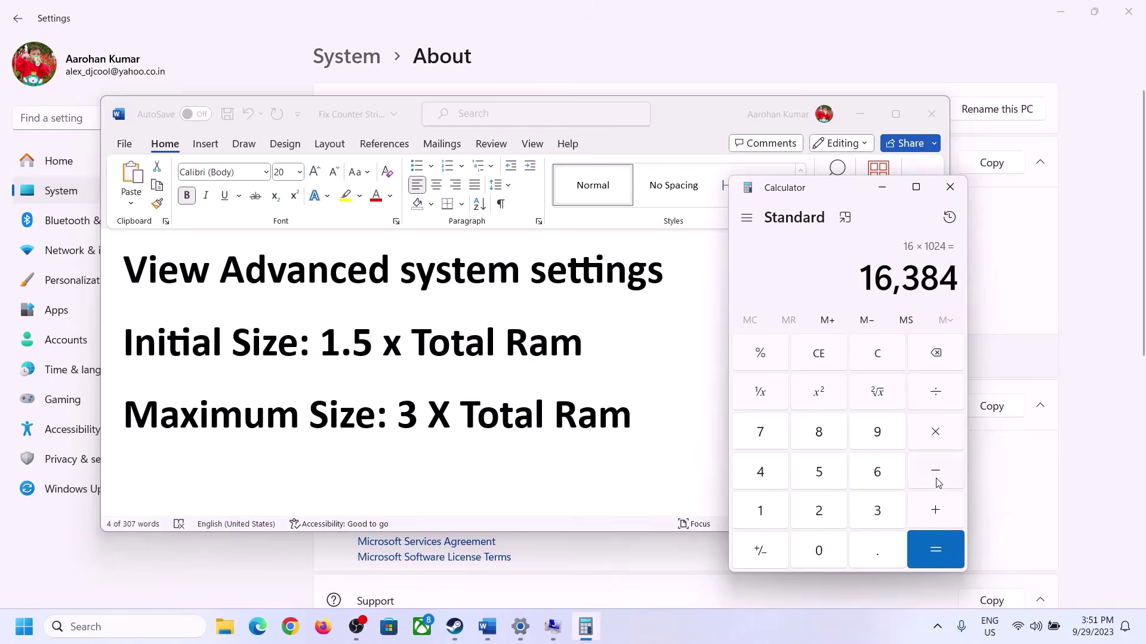
pyautogui.click(935, 434)
pyautogui.click(863, 513)
pyautogui.click(938, 541)
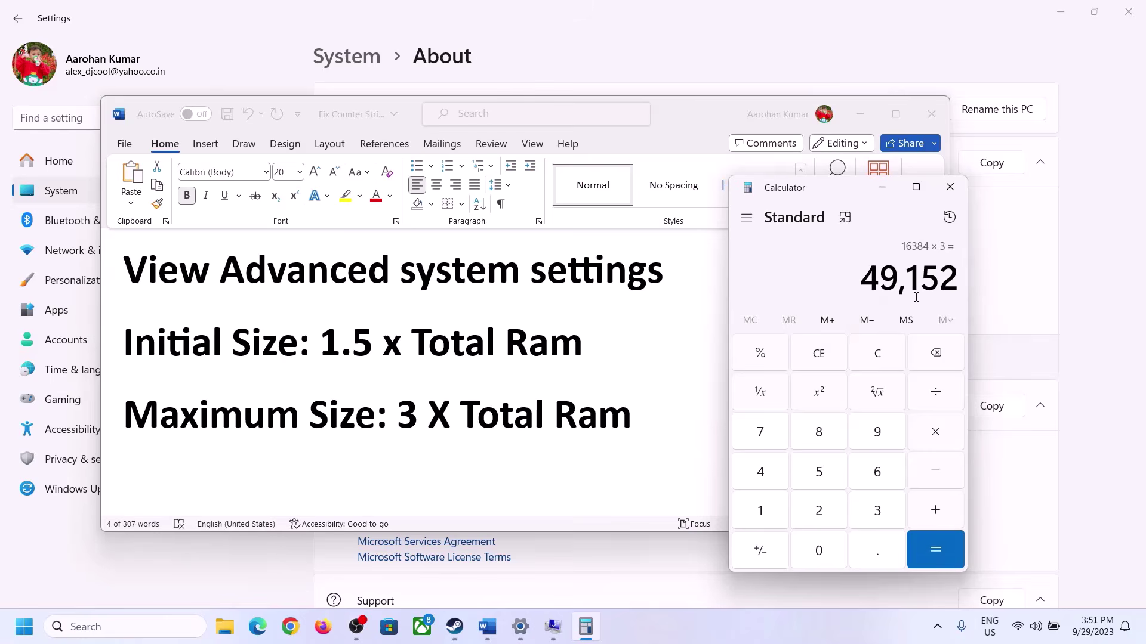
pyautogui.click(553, 627)
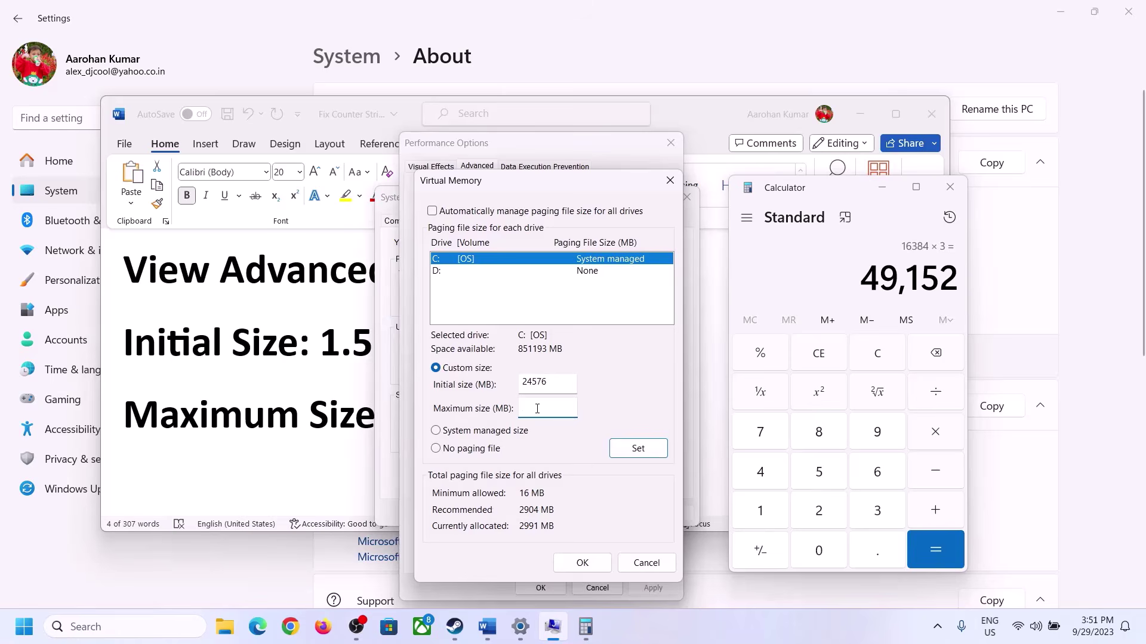
# Set drive C:'s maximum paging file size to 49152 MB and apply the custom size
pyautogui.write('49152')
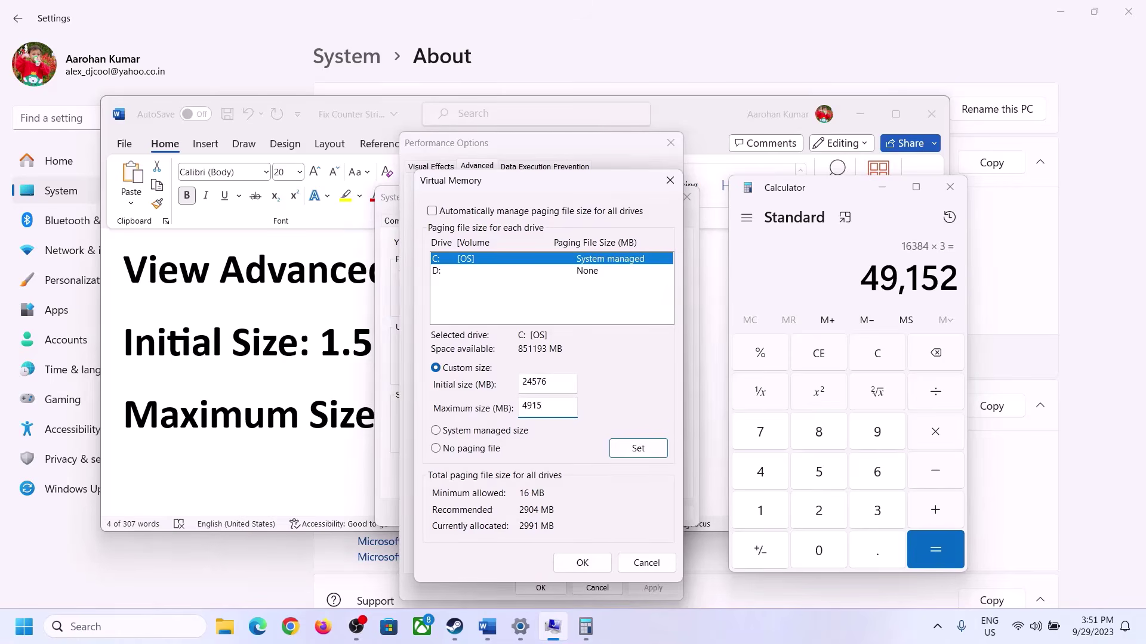
pyautogui.click(637, 449)
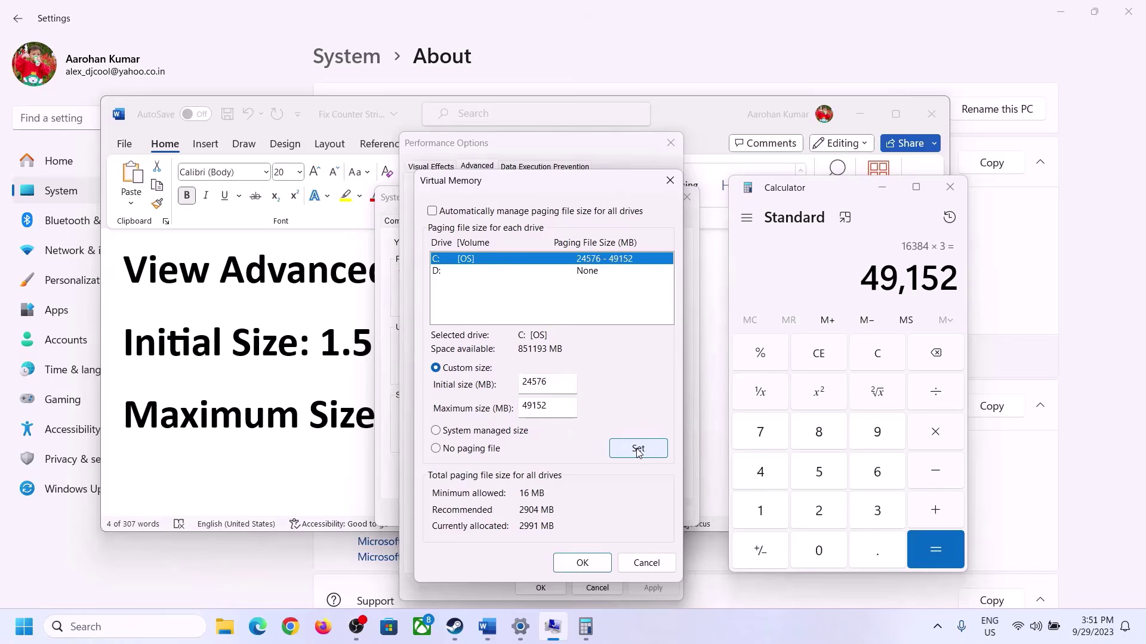
pyautogui.click(584, 564)
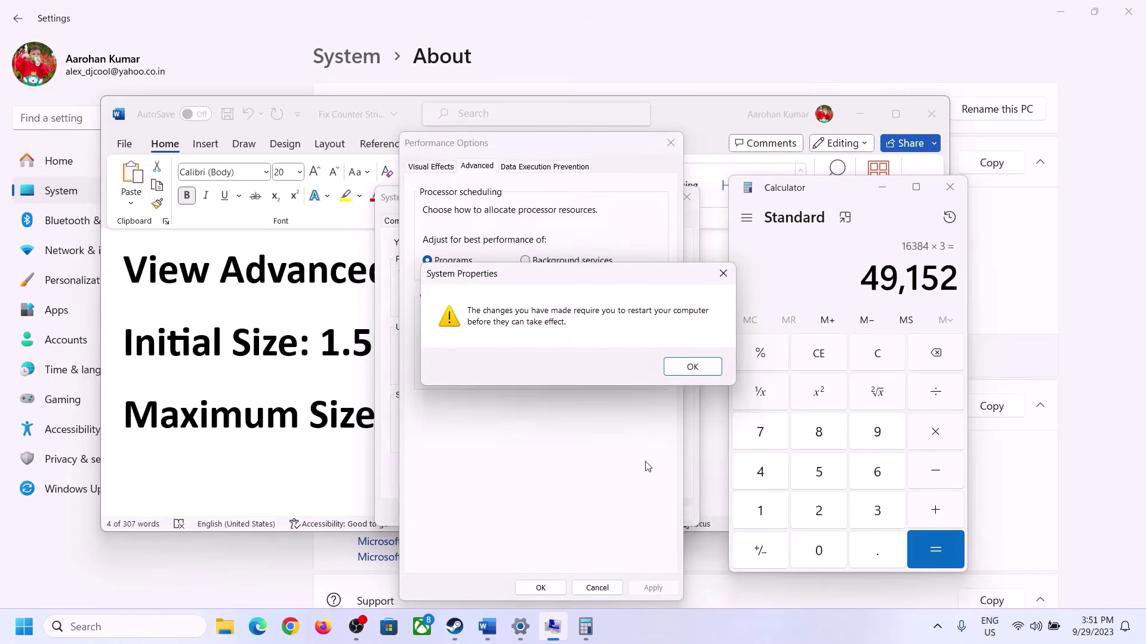
# Acknowledge the restart notice, close Performance Options and System Properties, and dismiss the restart prompt without restarting
pyautogui.click(692, 366)
pyautogui.click(652, 588)
pyautogui.click(553, 590)
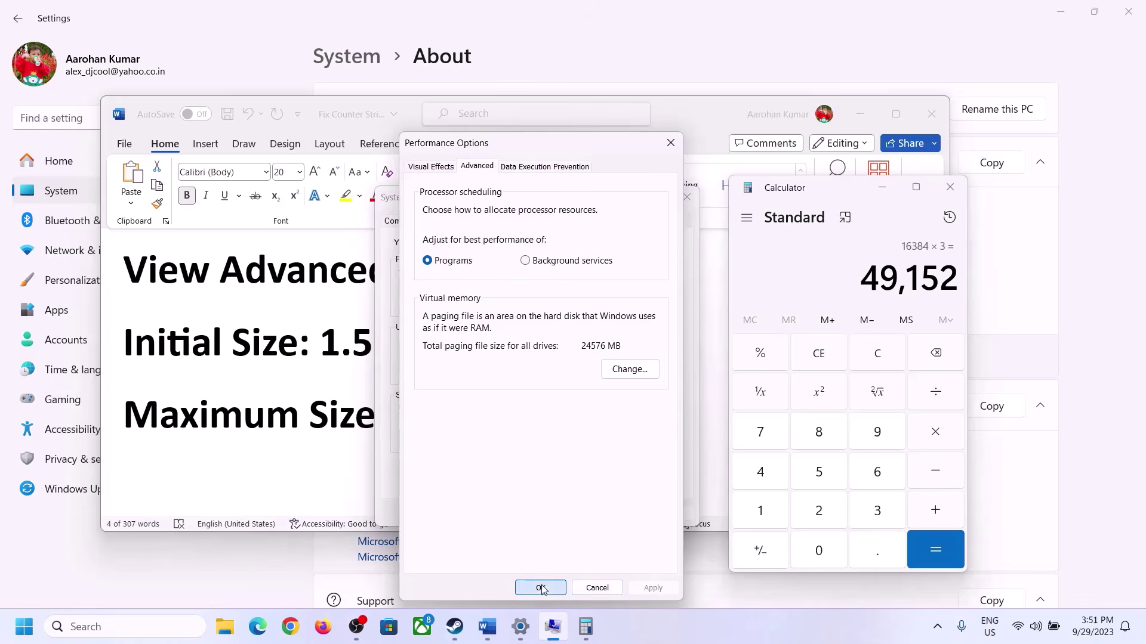
pyautogui.click(544, 512)
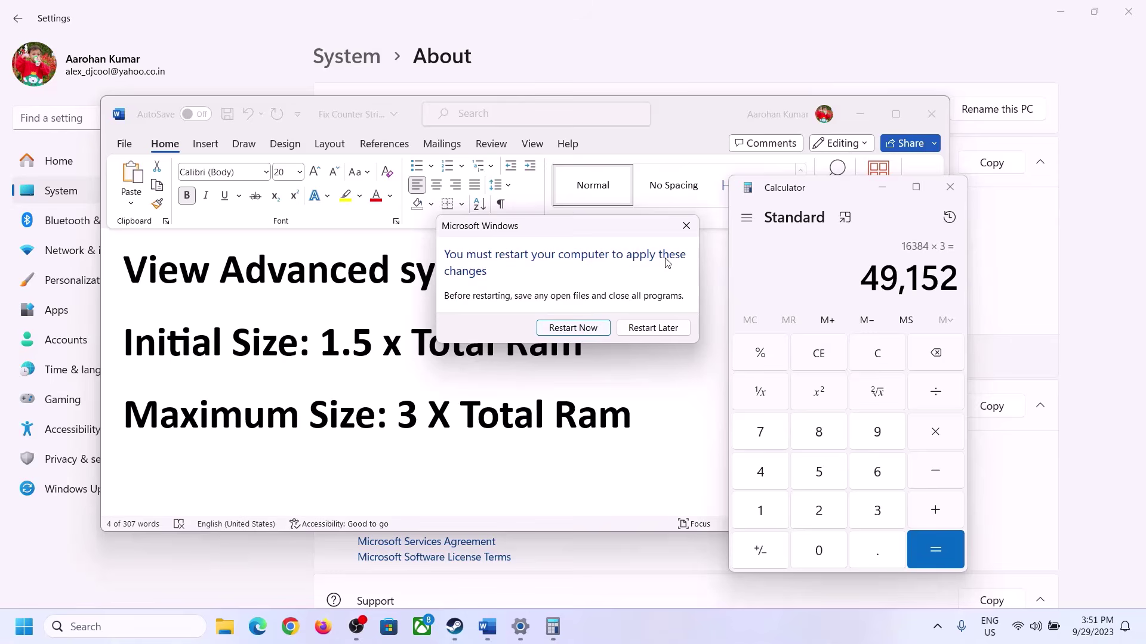
pyautogui.click(686, 225)
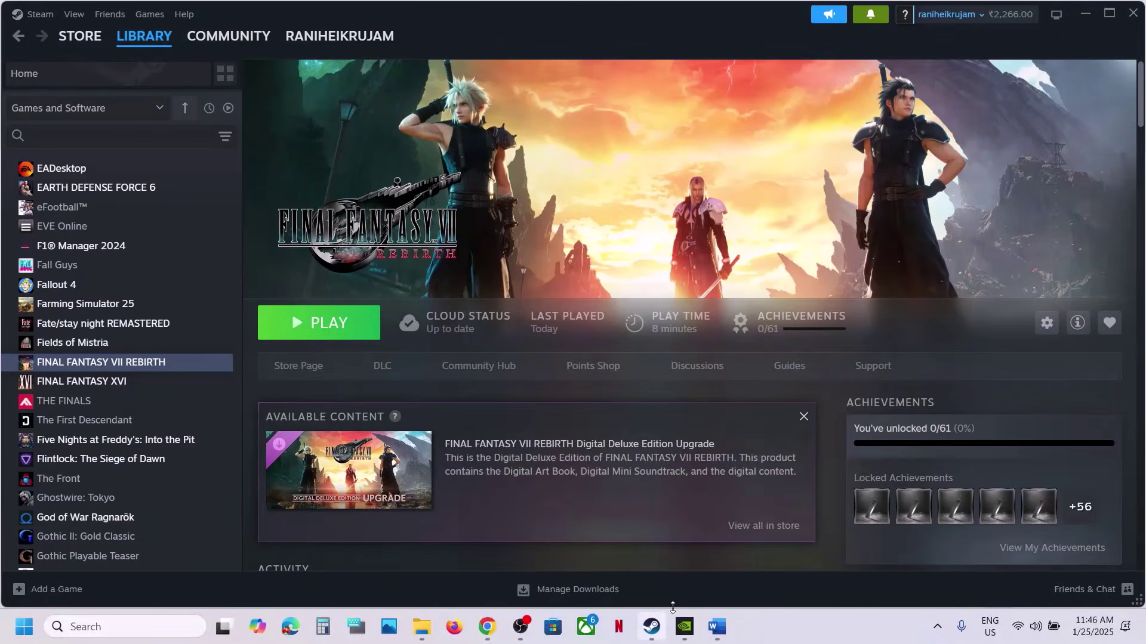
# Return to the Word guide and highlight the Step 19 instruction "Update BIOS"
pyautogui.click(717, 626)
pyautogui.scroll(-4, 433, 428)
pyautogui.scroll(-3, 433, 428)
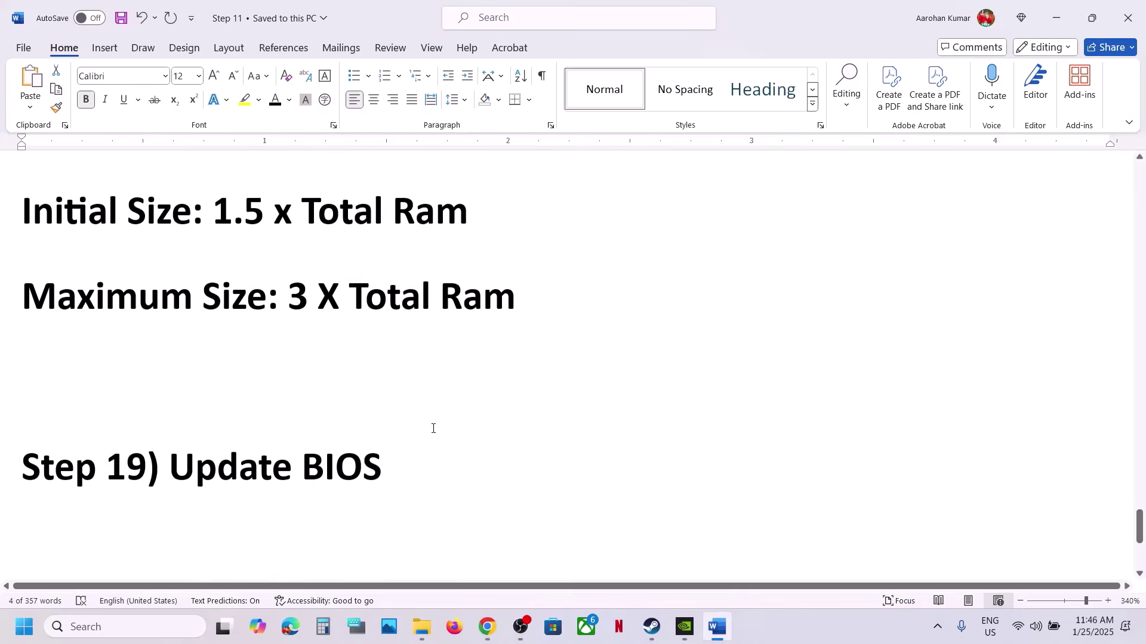
pyautogui.moveTo(170, 477); pyautogui.dragTo(414, 481)
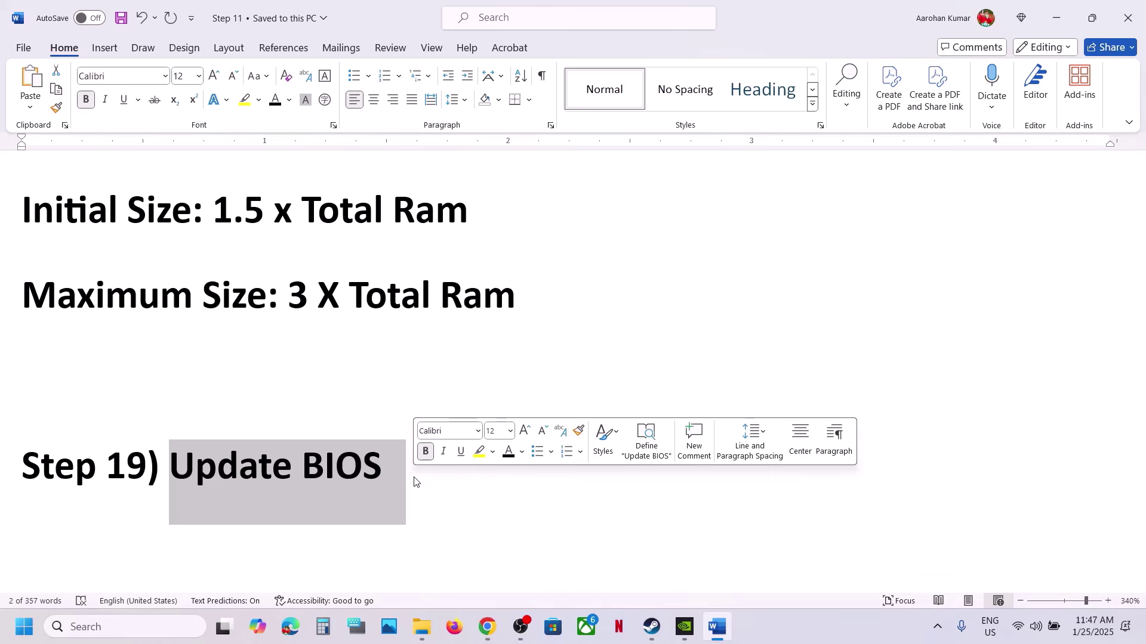
# Check the laptop's battery charge in the quick settings and return to the highlighted BIOS update instruction
pyautogui.click(1040, 621)
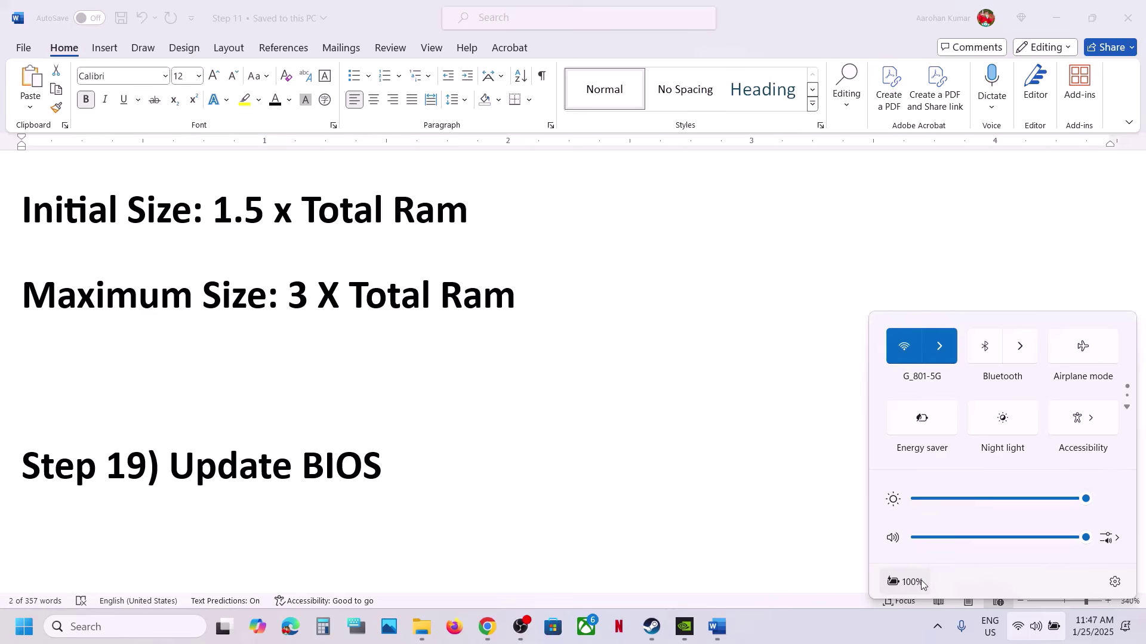
pyautogui.moveTo(908, 585)
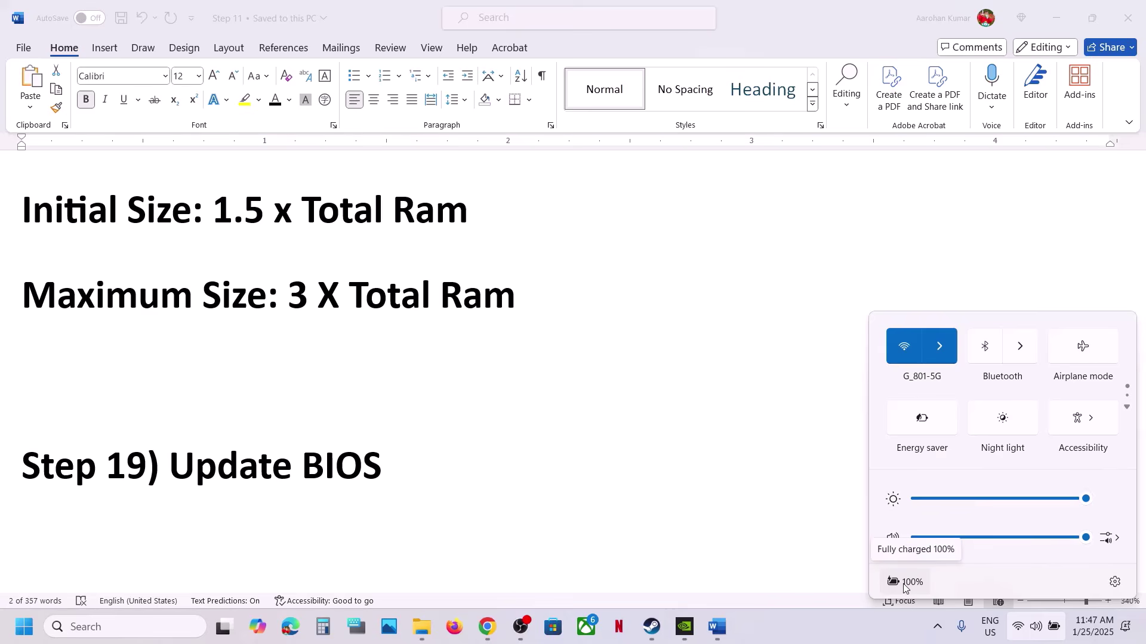
pyautogui.click(840, 625)
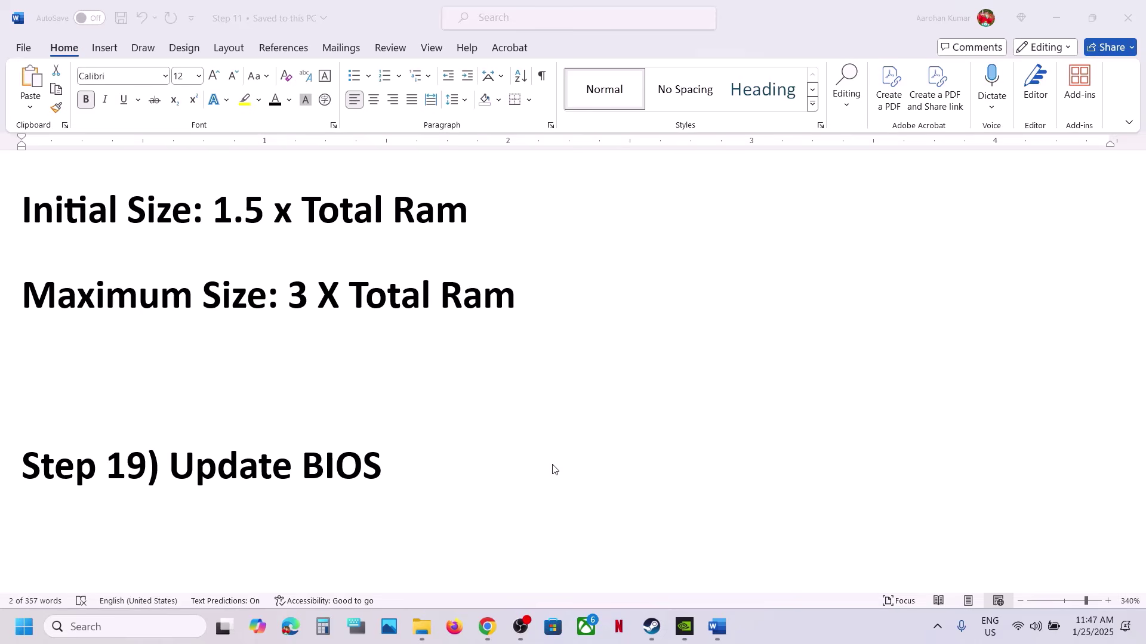
pyautogui.hotkey('ctrl', 'shift', 'Left')
pyautogui.hotkey('ctrl', 'shift', 'Left')
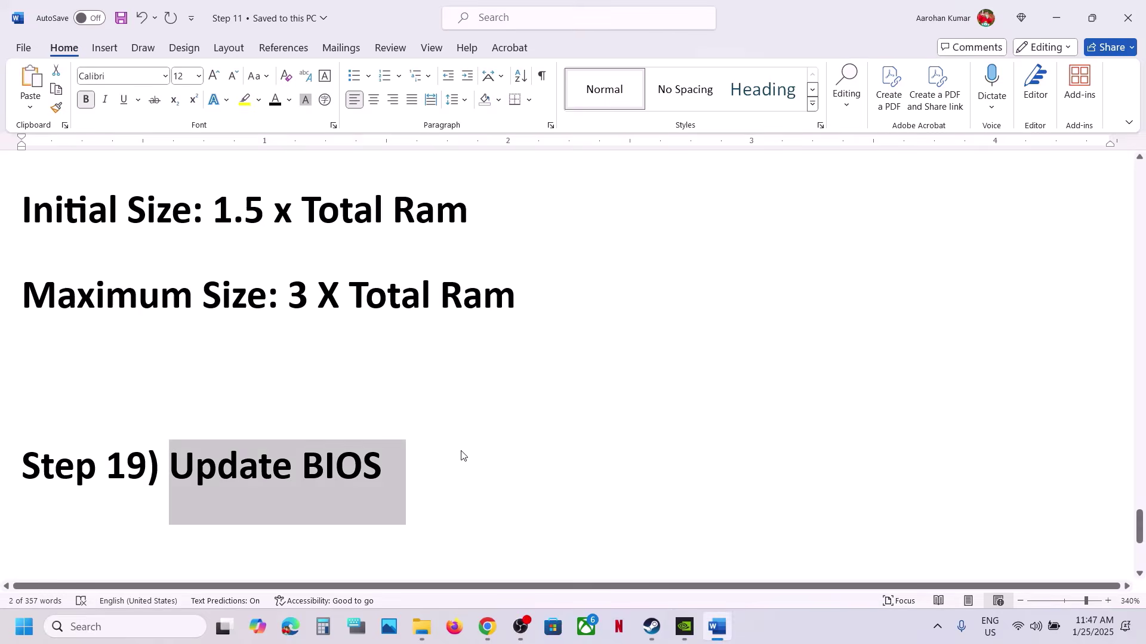
# Highlight the guide's Step 20 instructions, look up the Uninstall option for FINAL FANTASY VII REBIRTH in Steam, and return to the guide
pyautogui.scroll(-5, 463, 455)
pyautogui.moveTo(172, 330); pyautogui.dragTo(618, 601)
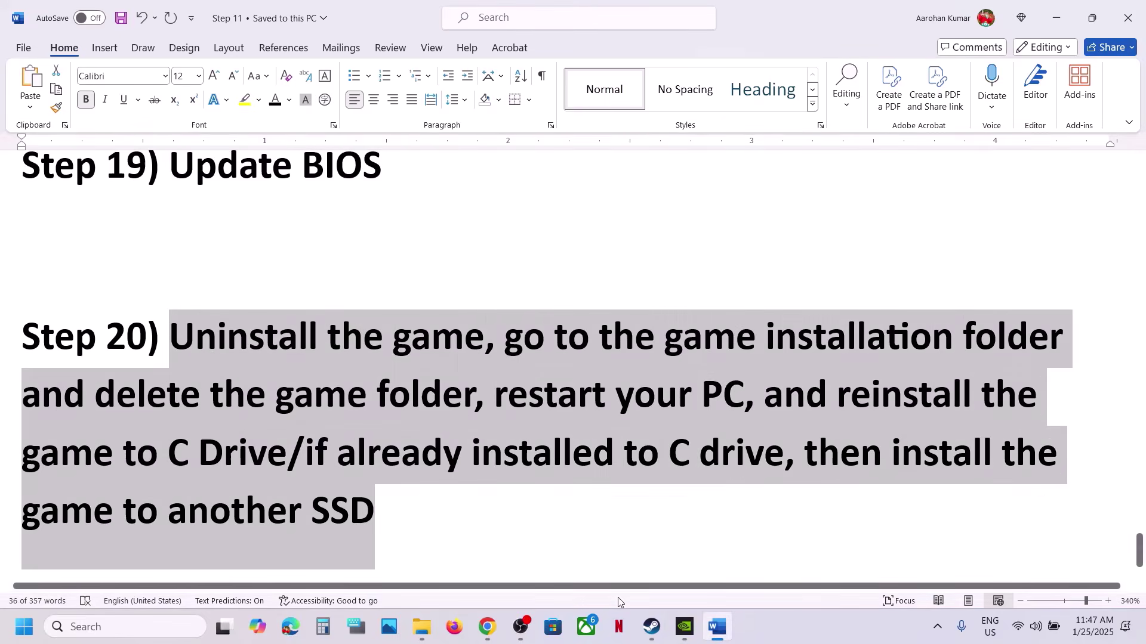
pyautogui.click(651, 626)
pyautogui.rightClick(131, 360)
pyautogui.moveTo(161, 445)
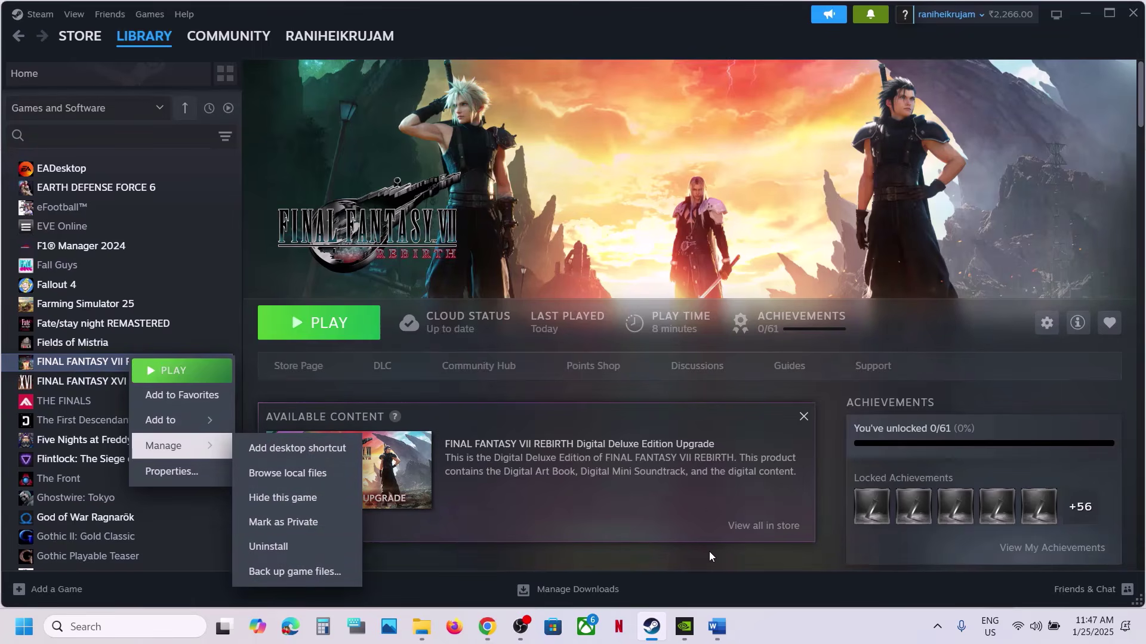
pyautogui.click(716, 627)
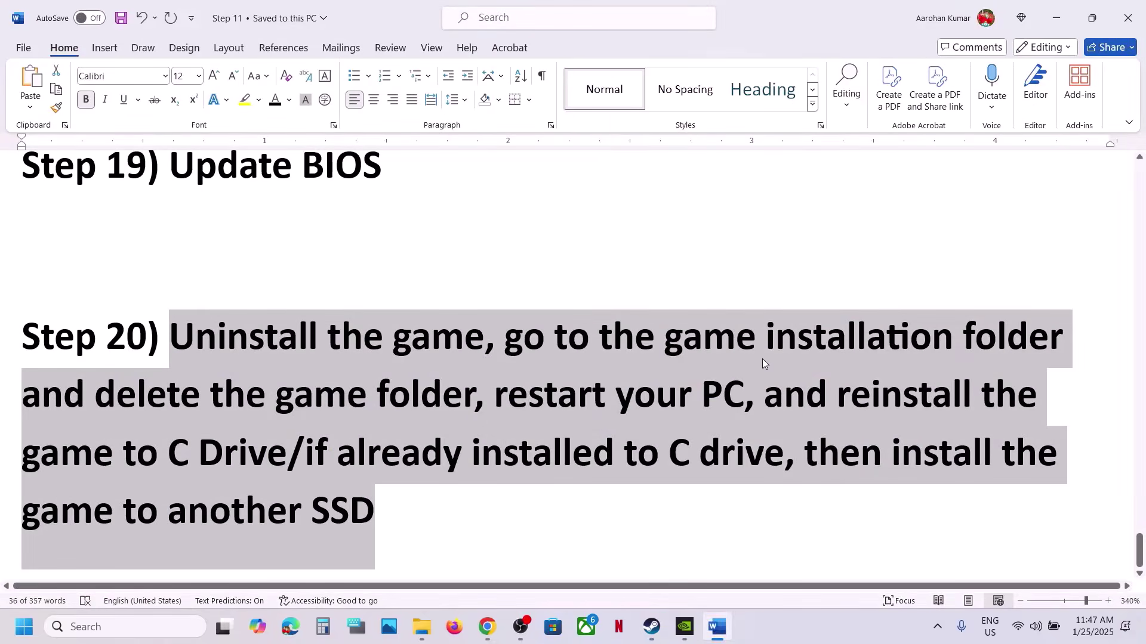
# Go through Step 20's instructions on restarting and reinstalling to C drive or another SSD by highlighting each part, and switch to Steam
pyautogui.click(765, 338)
pyautogui.moveTo(506, 337); pyautogui.dragTo(279, 460)
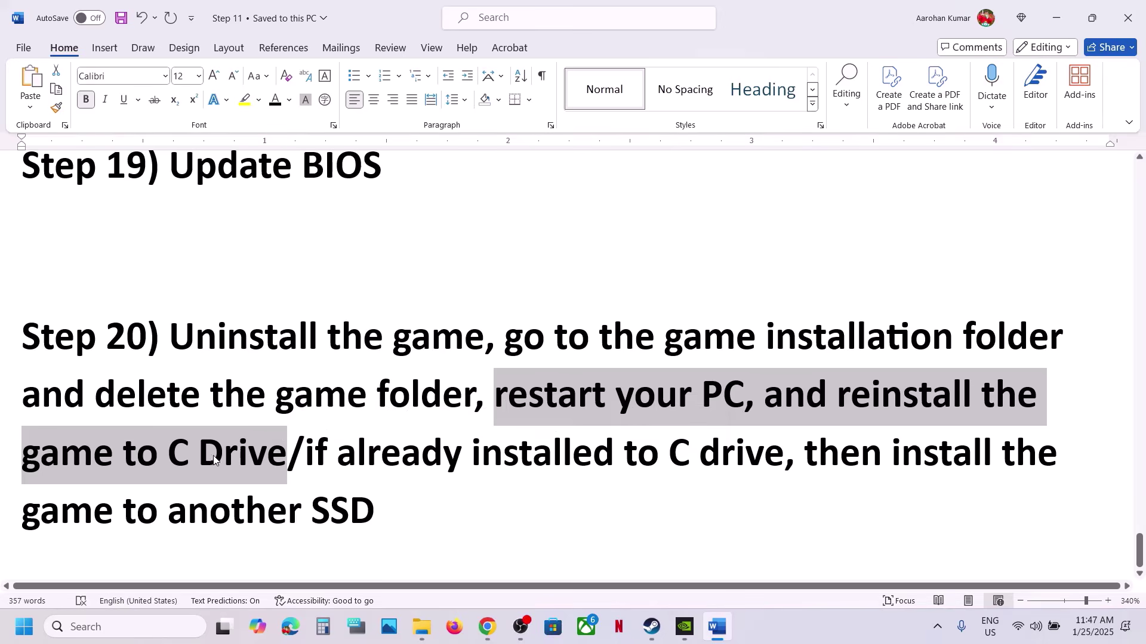
pyautogui.click(171, 457)
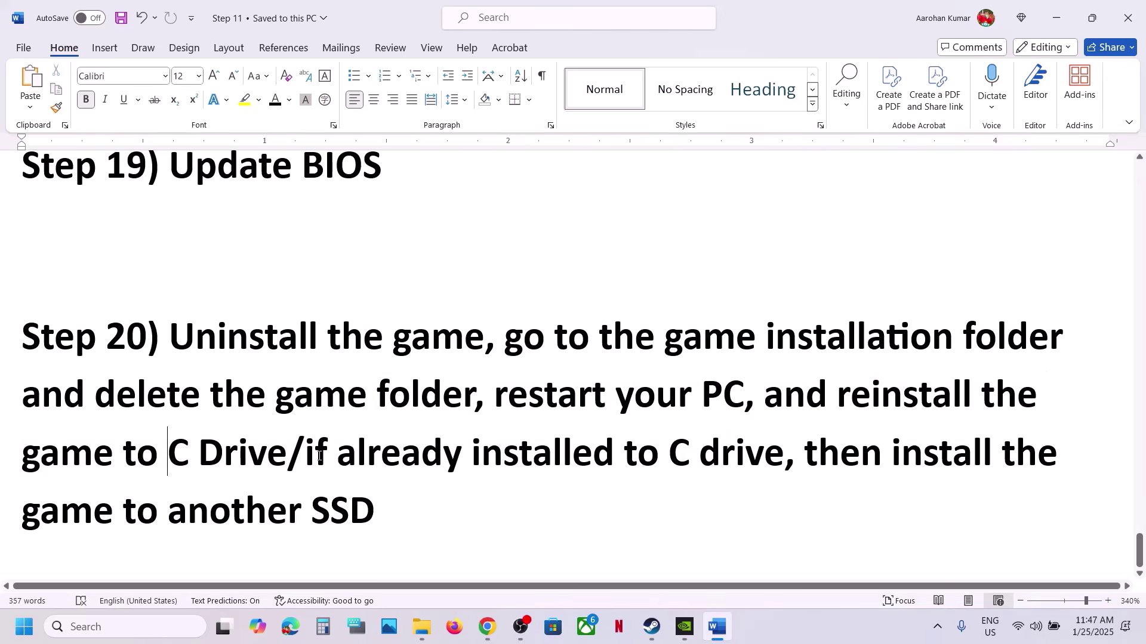
pyautogui.moveTo(319, 456); pyautogui.dragTo(912, 454)
pyautogui.click(923, 457)
pyautogui.moveTo(122, 503); pyautogui.dragTo(406, 512)
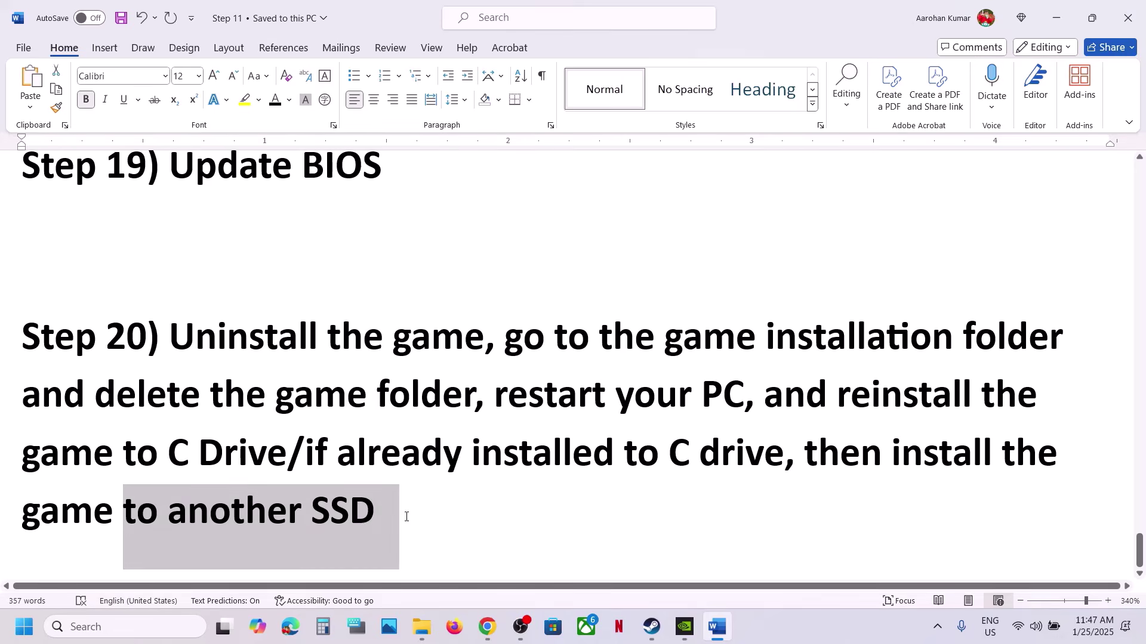
pyautogui.click(503, 511)
pyautogui.click(652, 627)
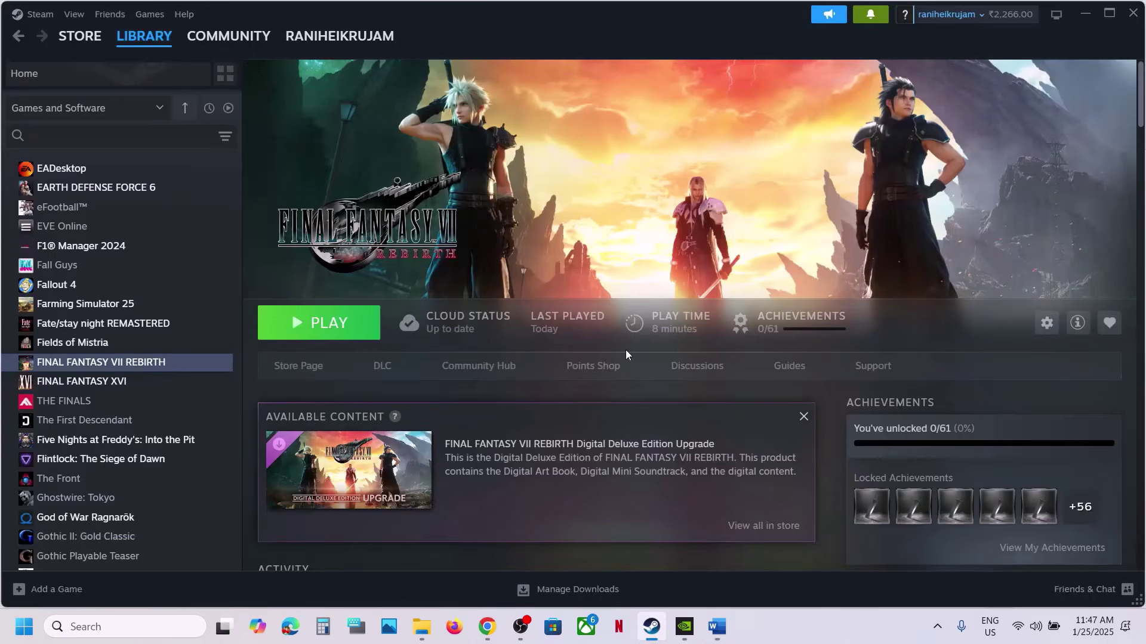